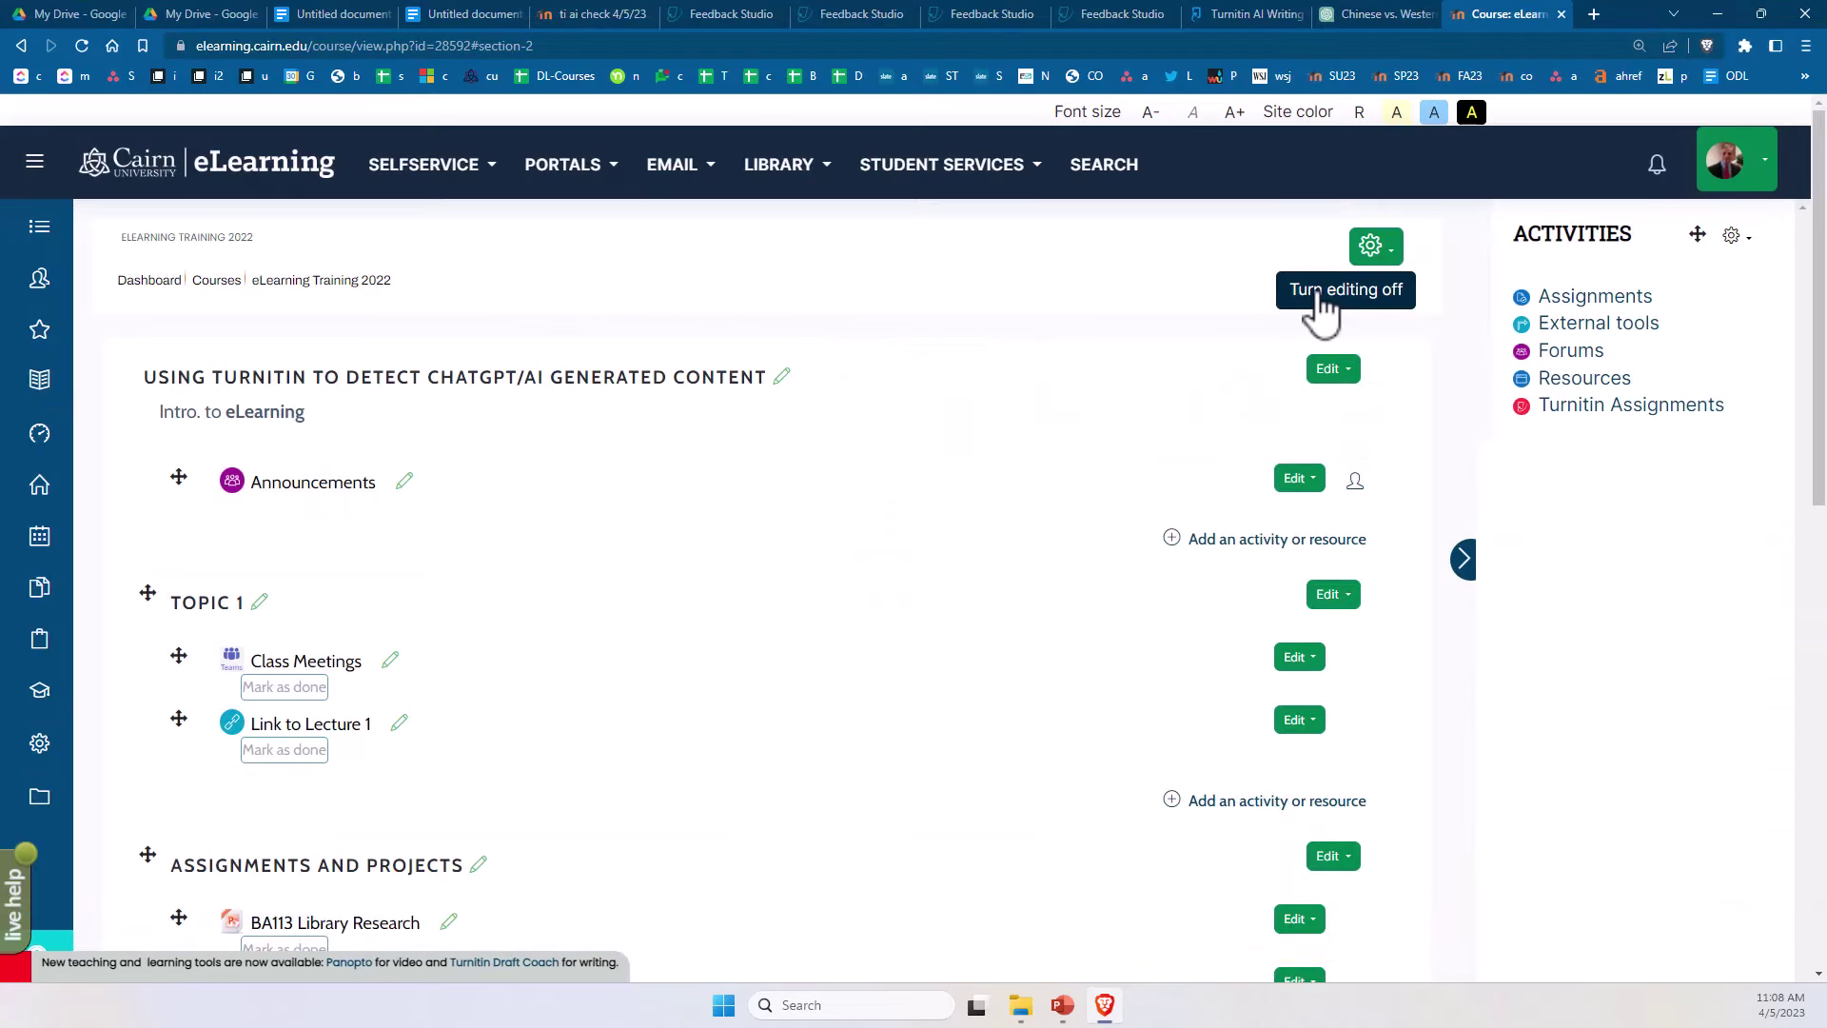
Step: Turn off course editing and open 'Assignment 1 with Originality Check'
left_click(1321, 295)
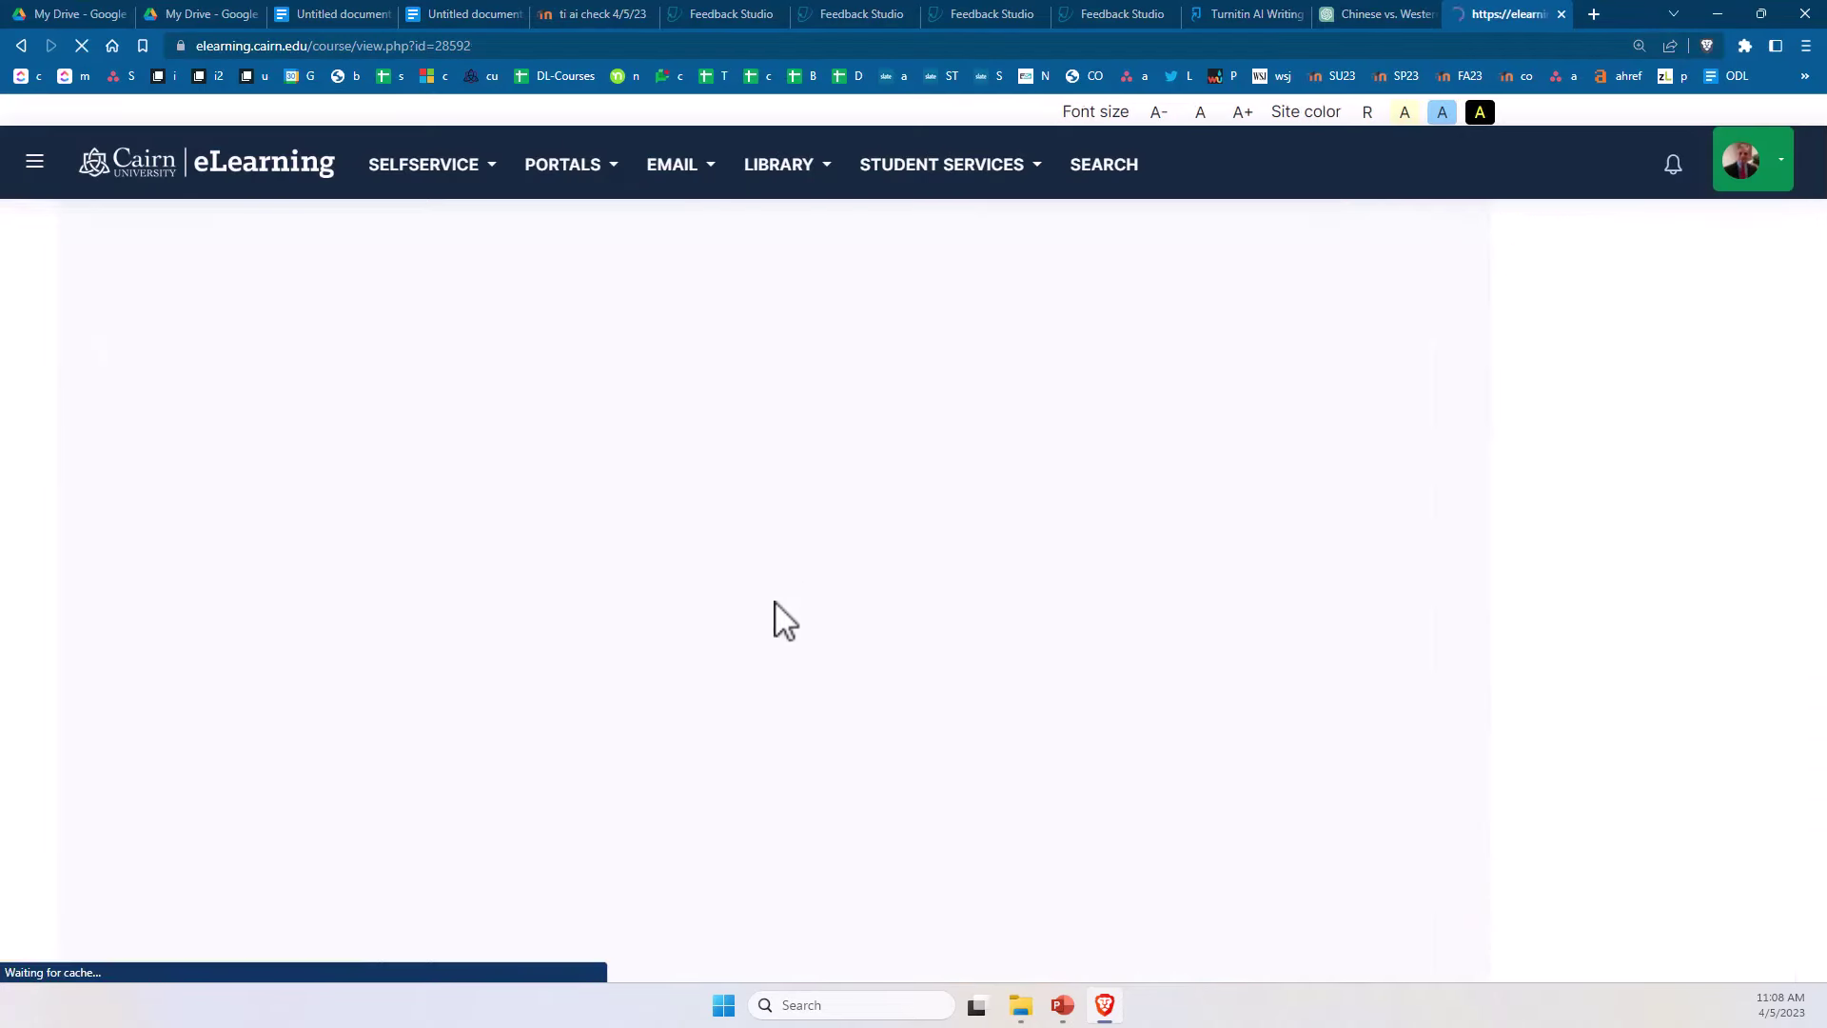
scroll(559, 706, "down", 5)
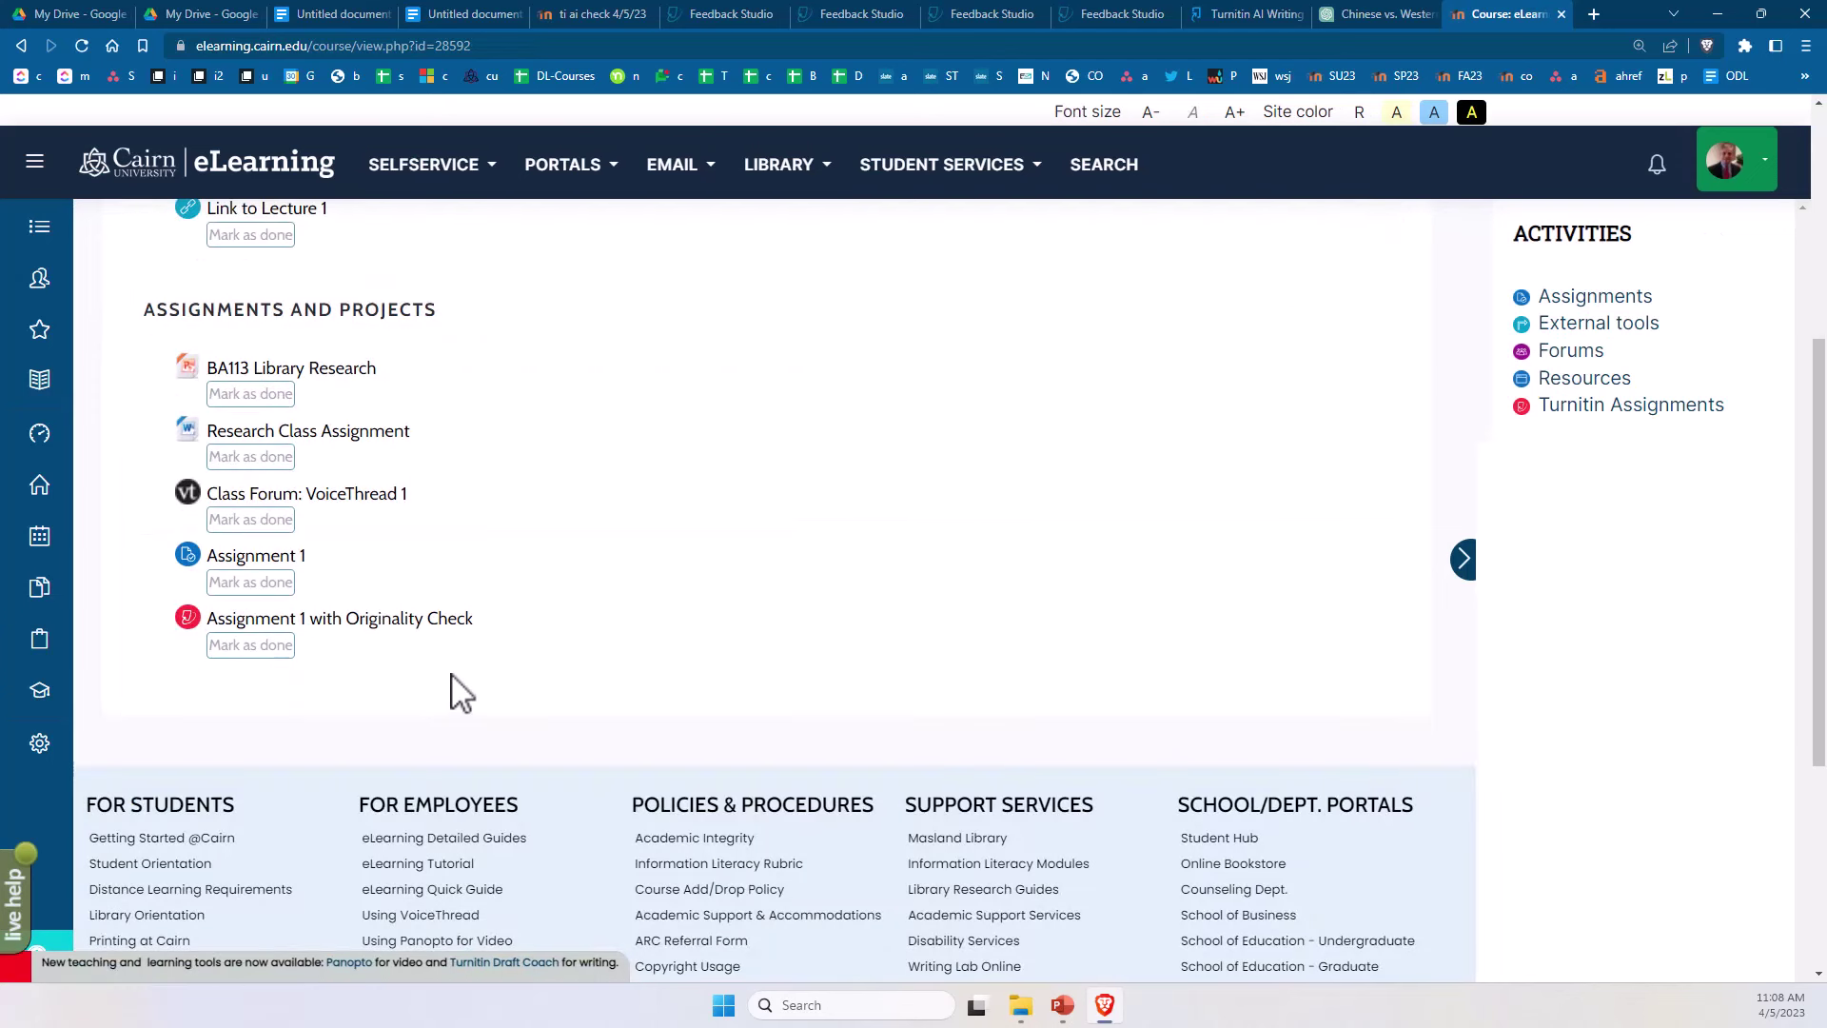
left_click(348, 620)
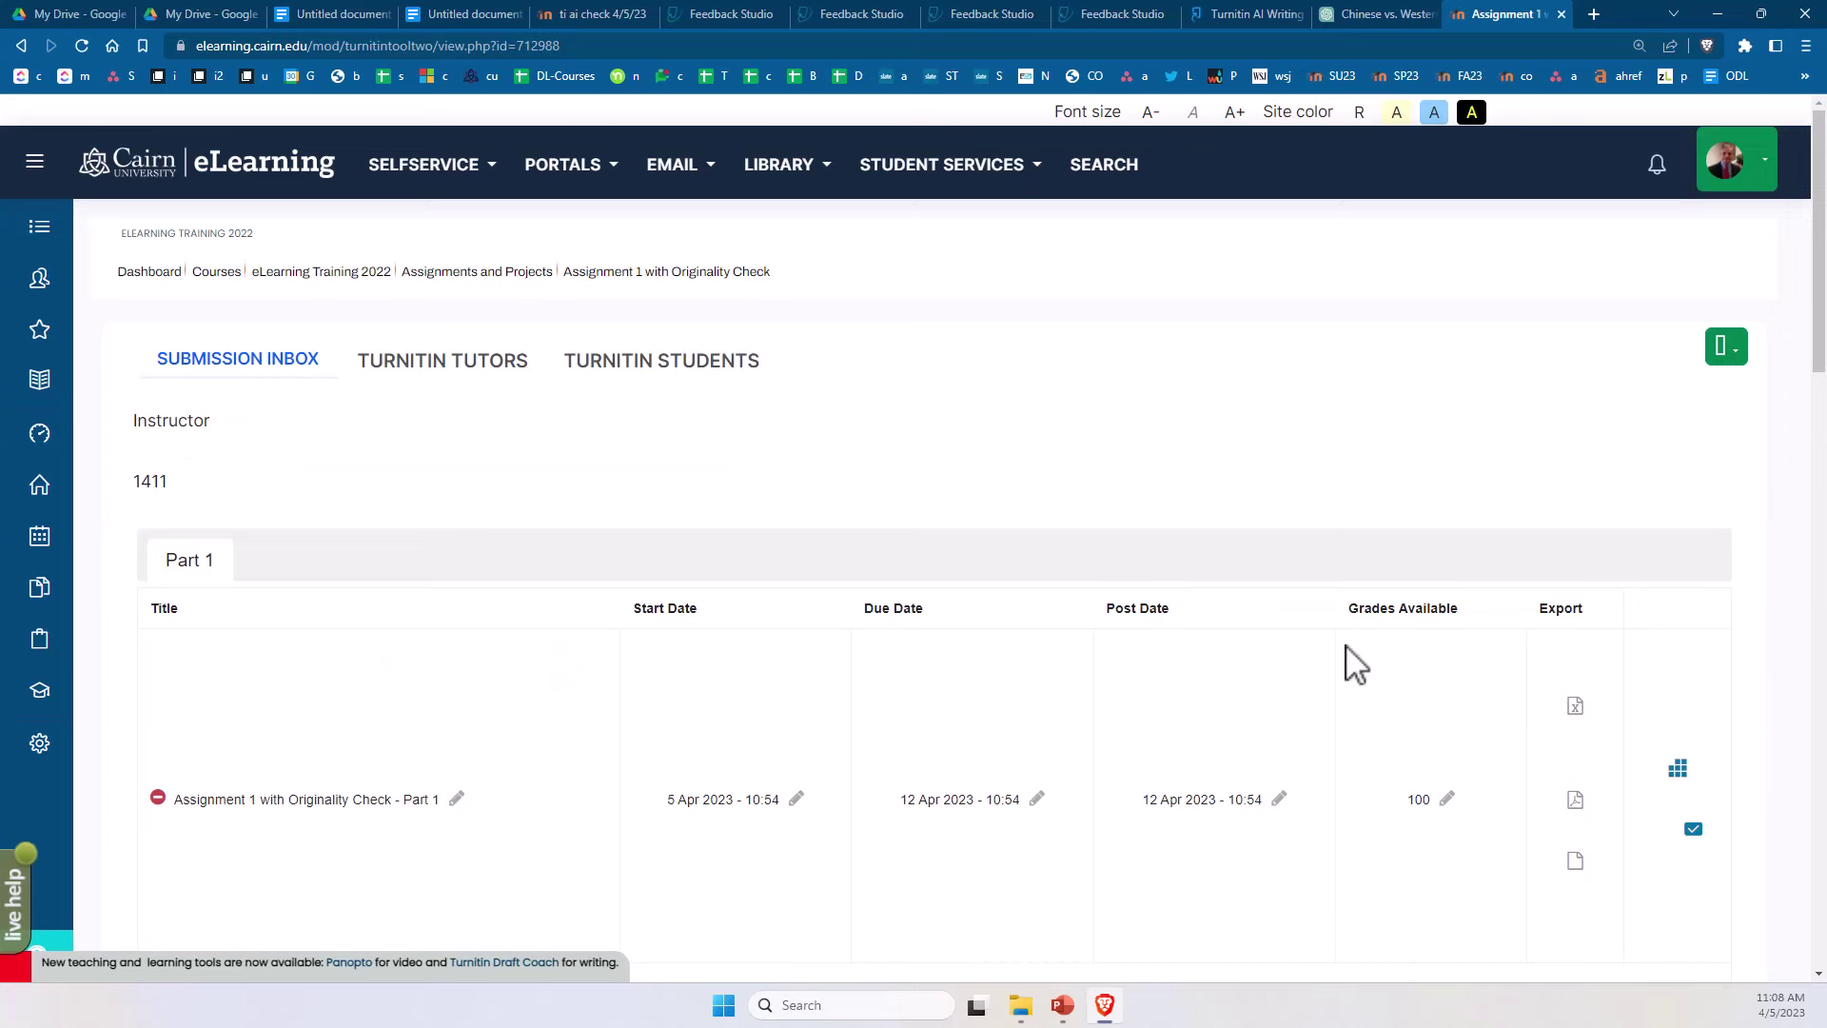
Step: Scroll the Submission Inbox down to the student's submission with 2% similarity
scroll(1345, 661, "down", 4)
scroll(1216, 665, "up", 2)
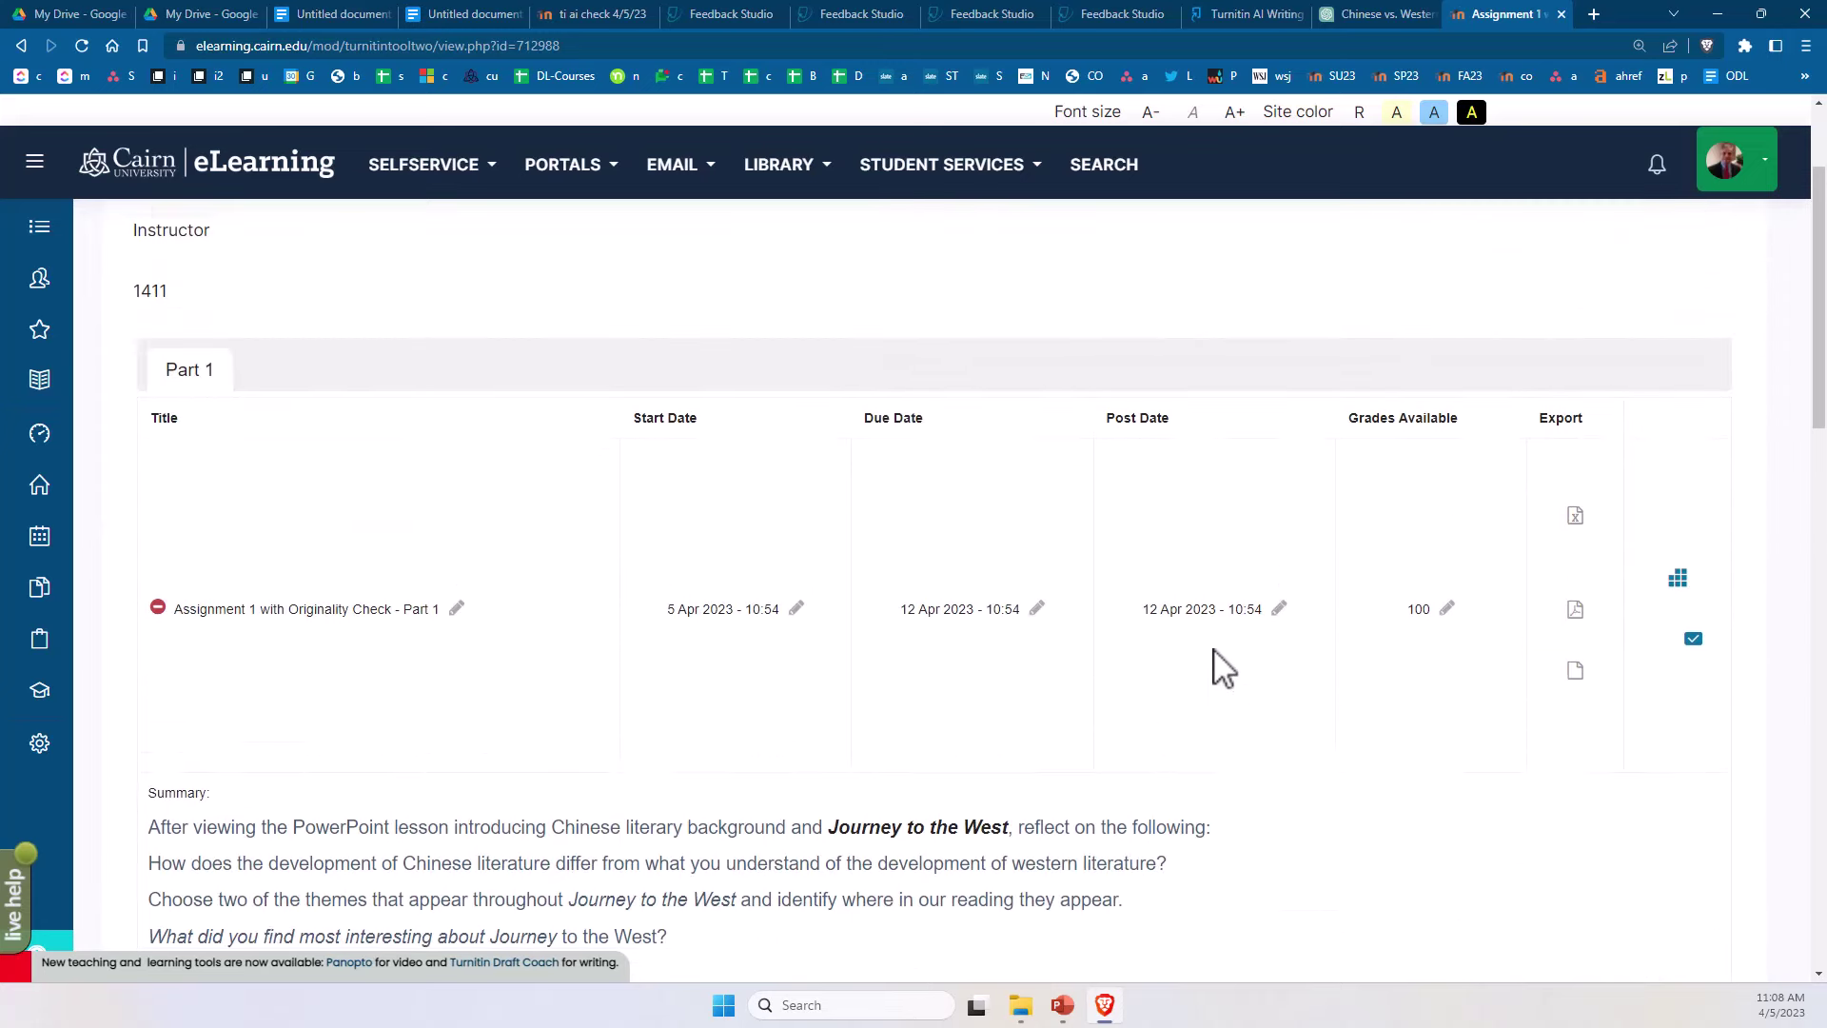
scroll(1214, 670, "down", 7)
scroll(685, 591, "down", 2)
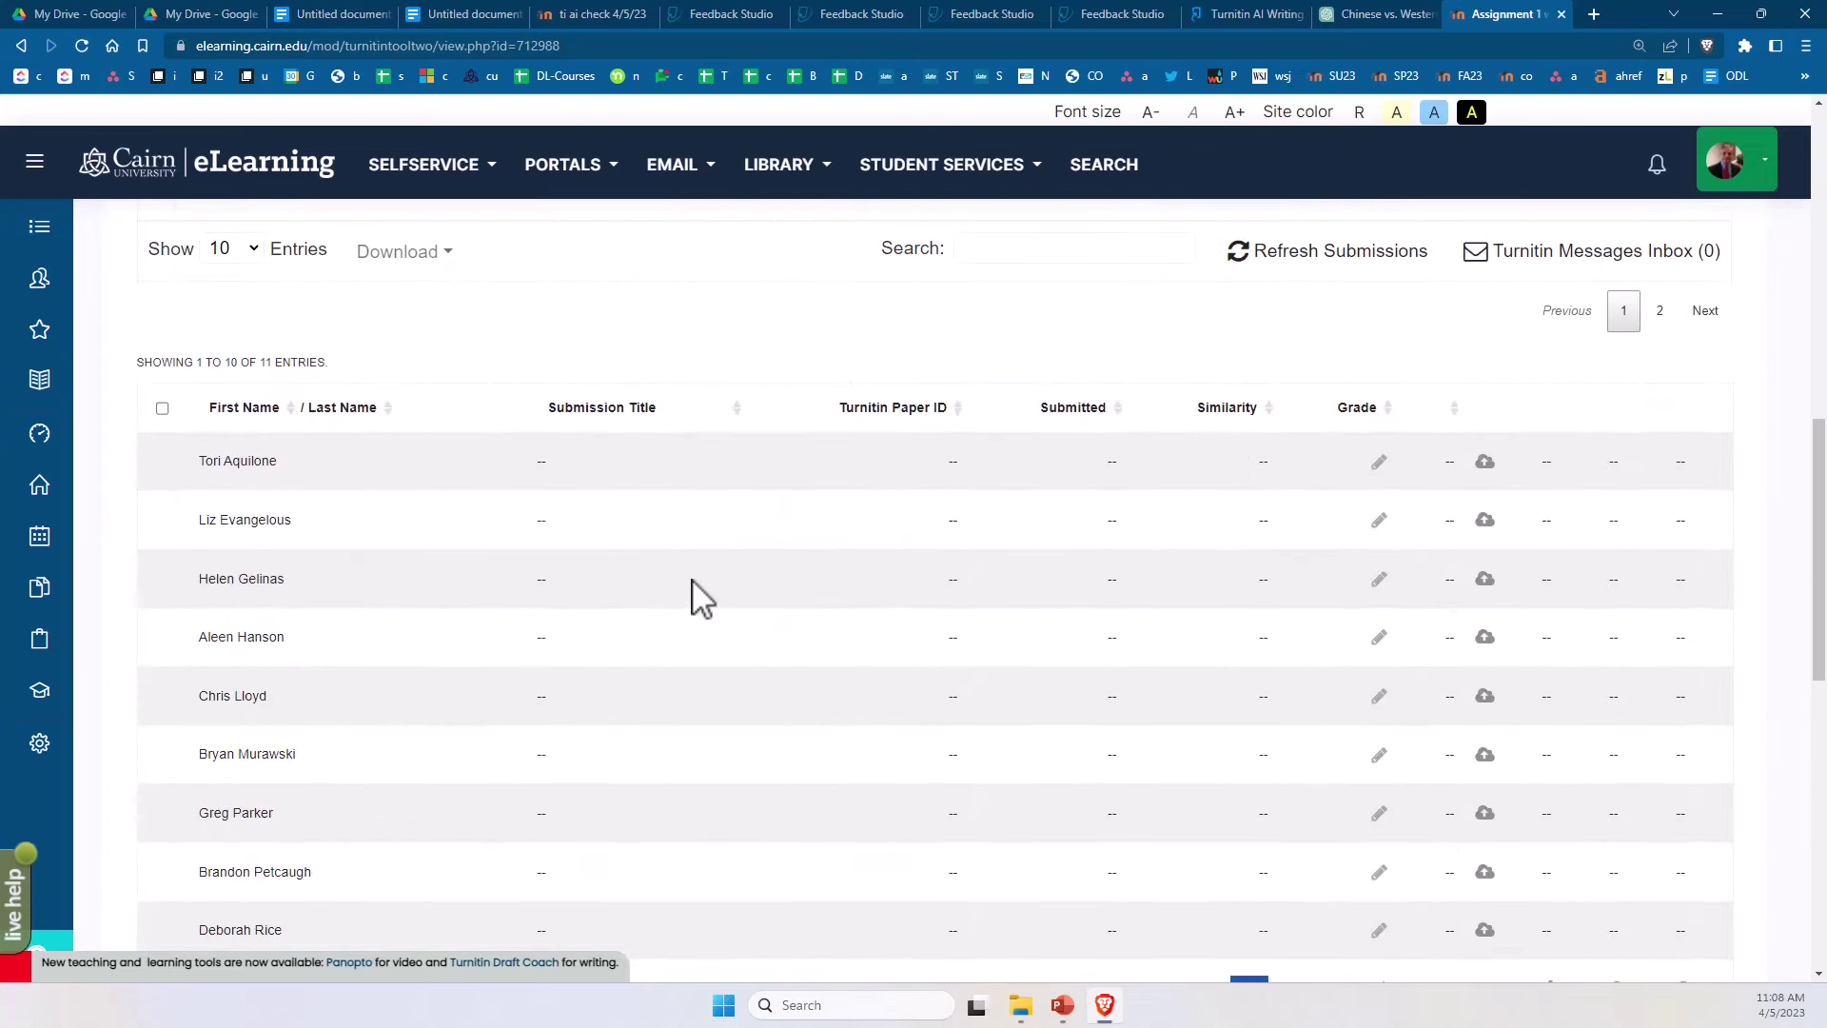
scroll(1354, 432, "down", 3)
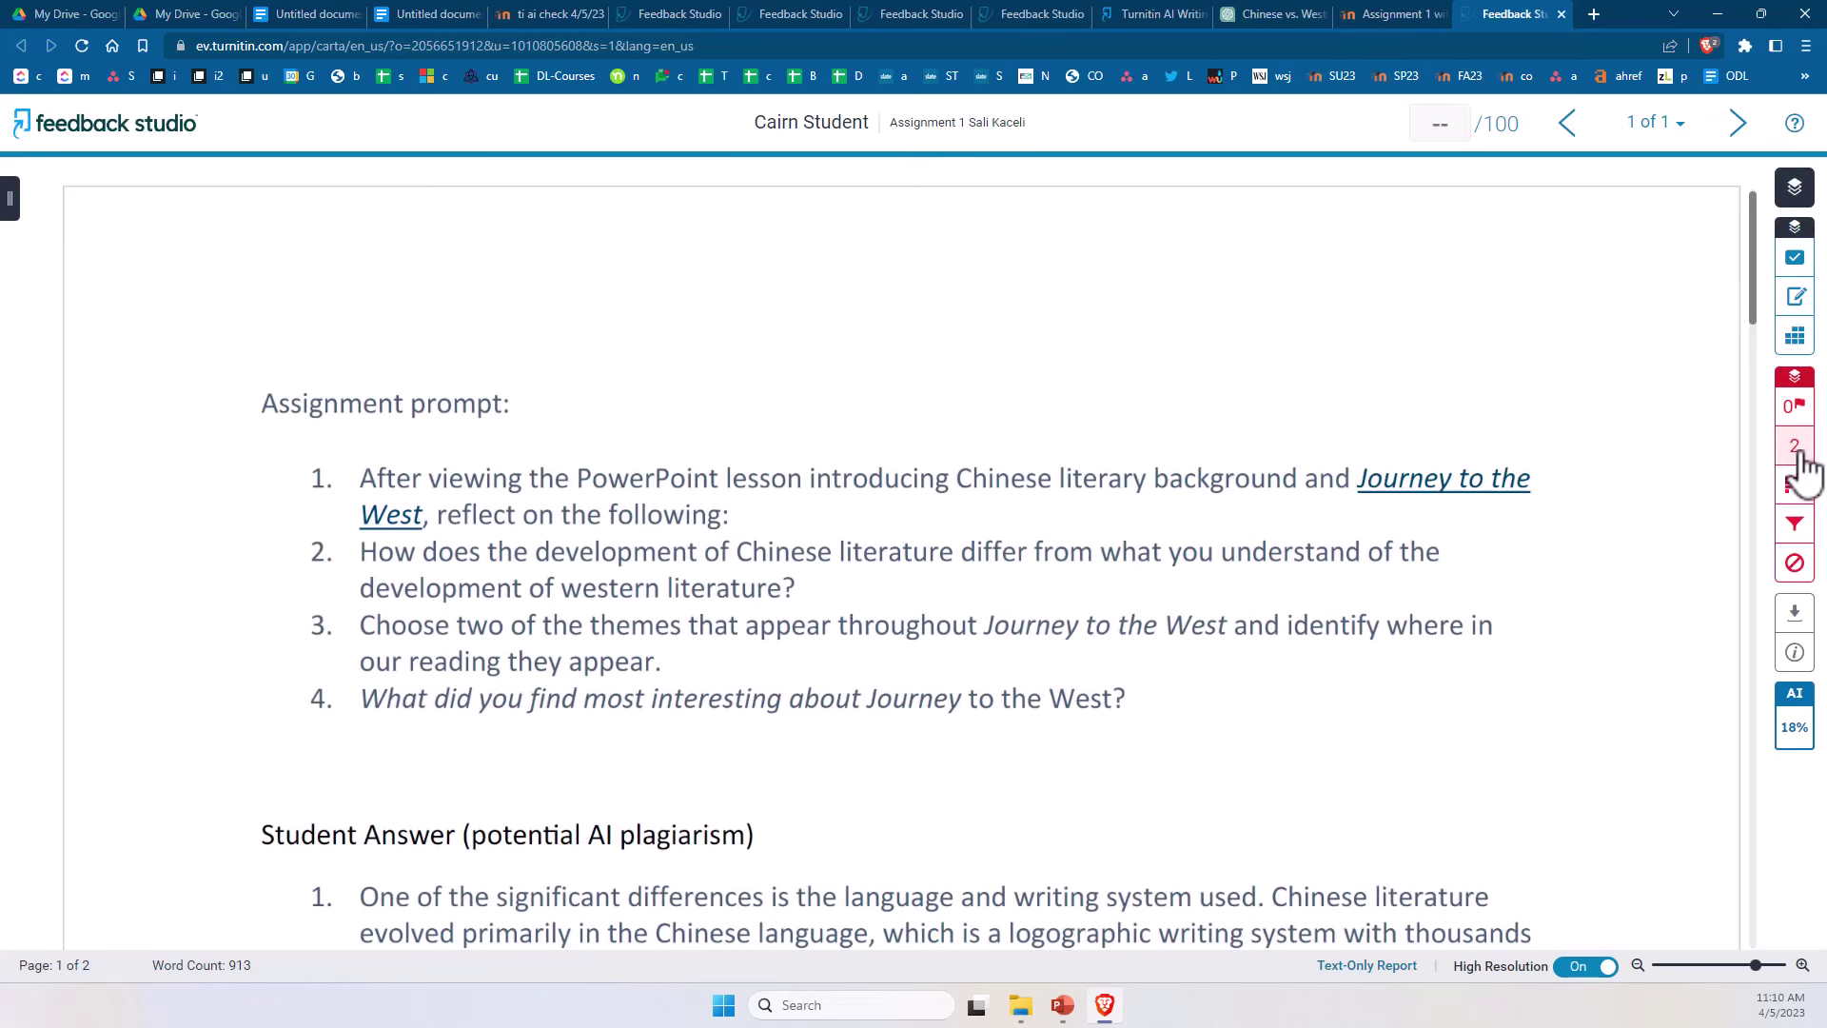
Step: Show the 2% match overview and jump to the matched student-paper passage
left_click(1796, 449)
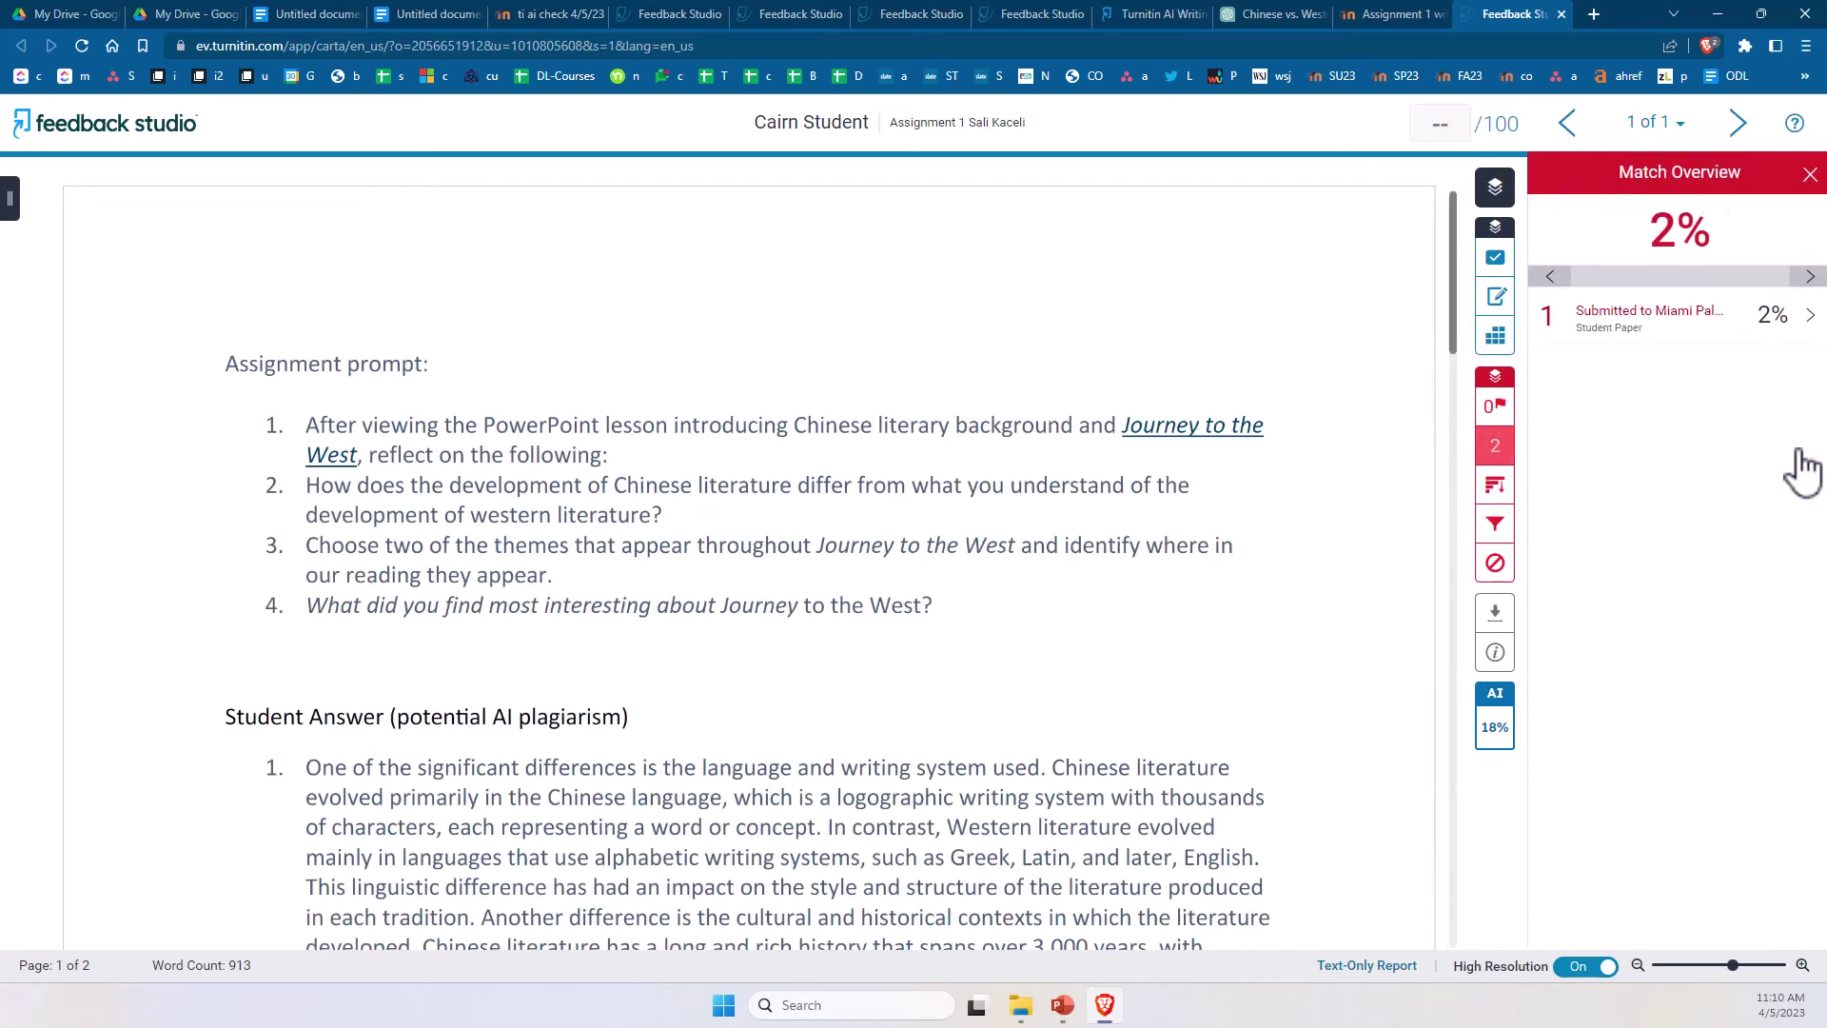
left_click(1615, 324)
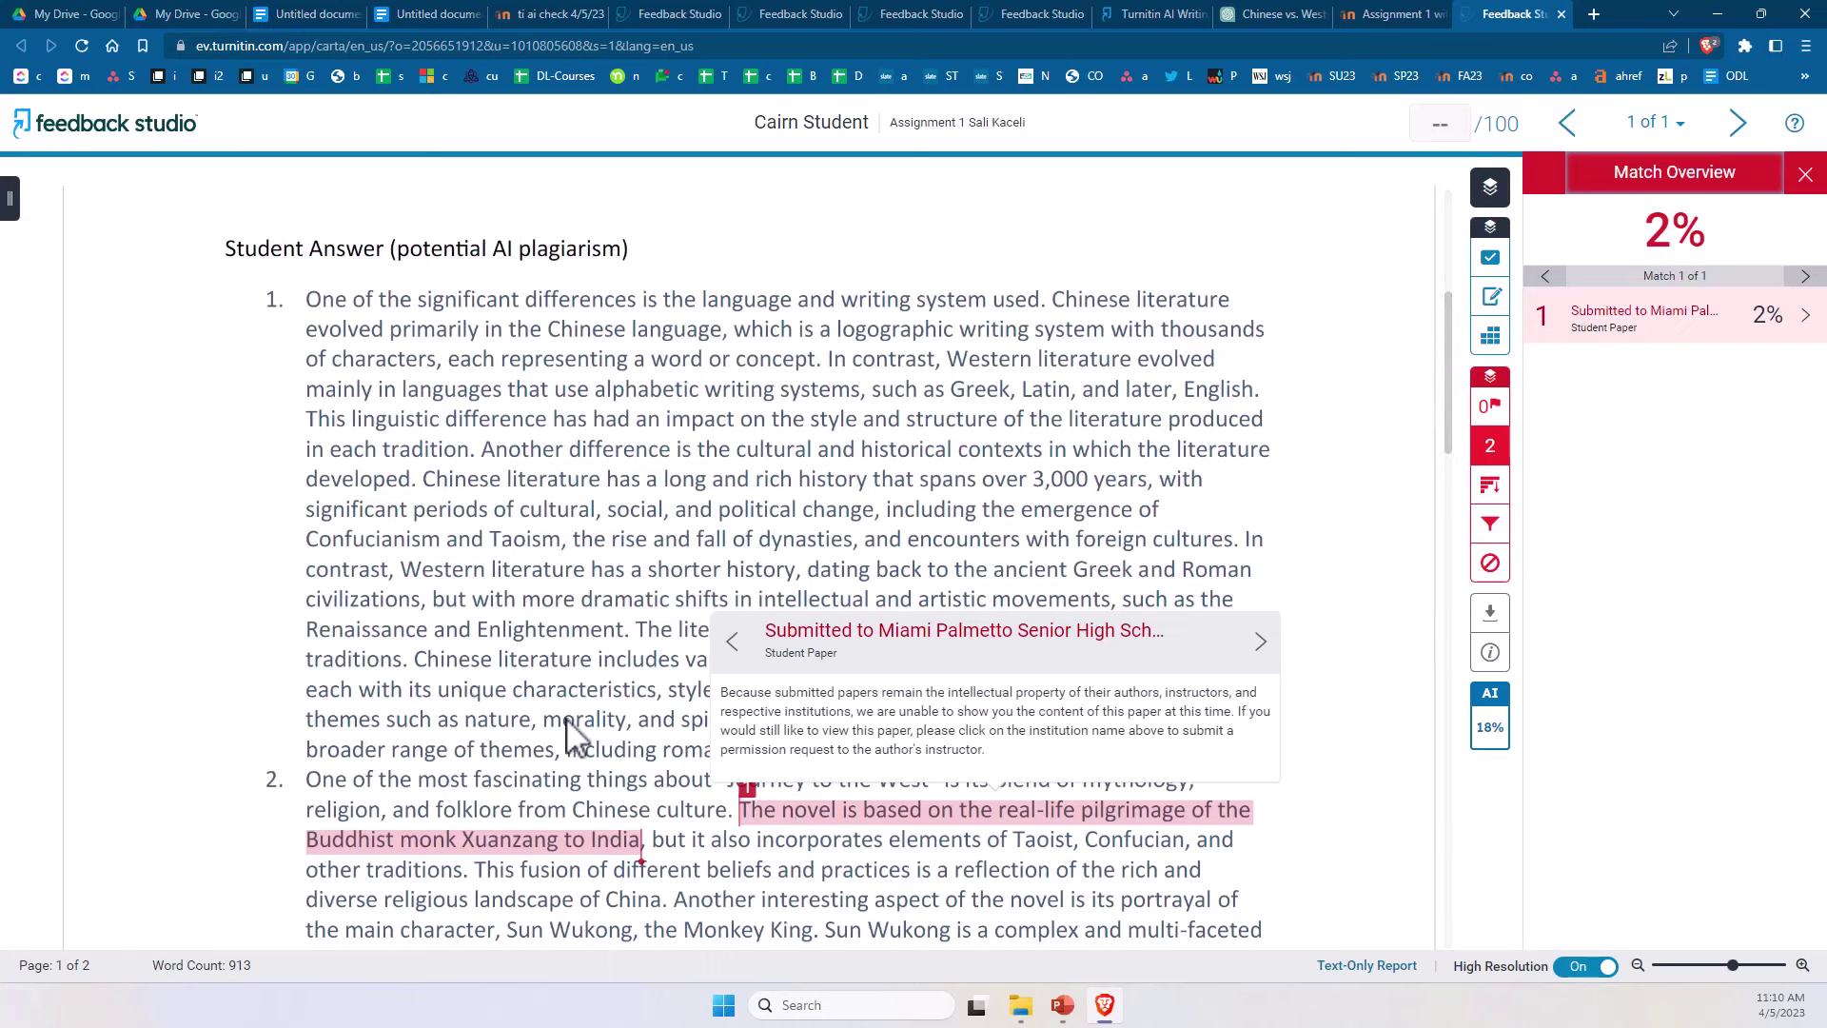
scroll(568, 733, "up", 5)
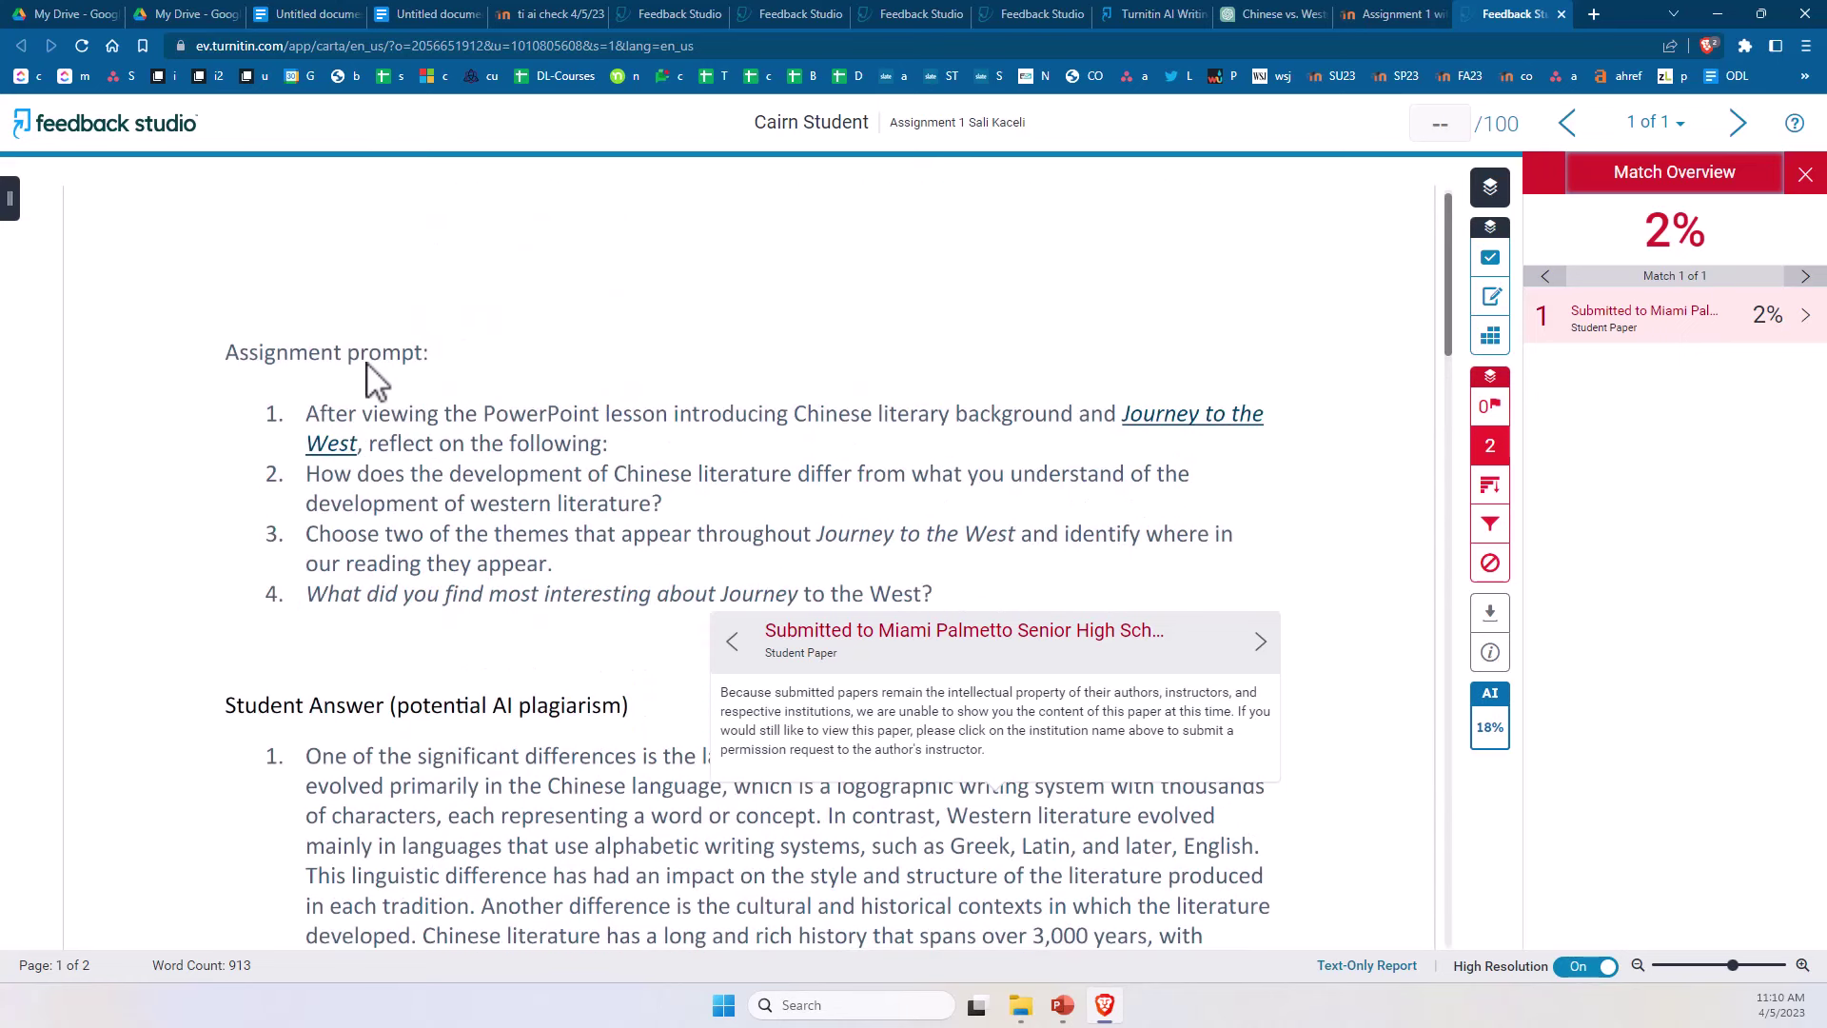
Step: Review the assignment prompt items 3 and 4, then read through the student's answers
left_click_drag(942, 609, 237, 359)
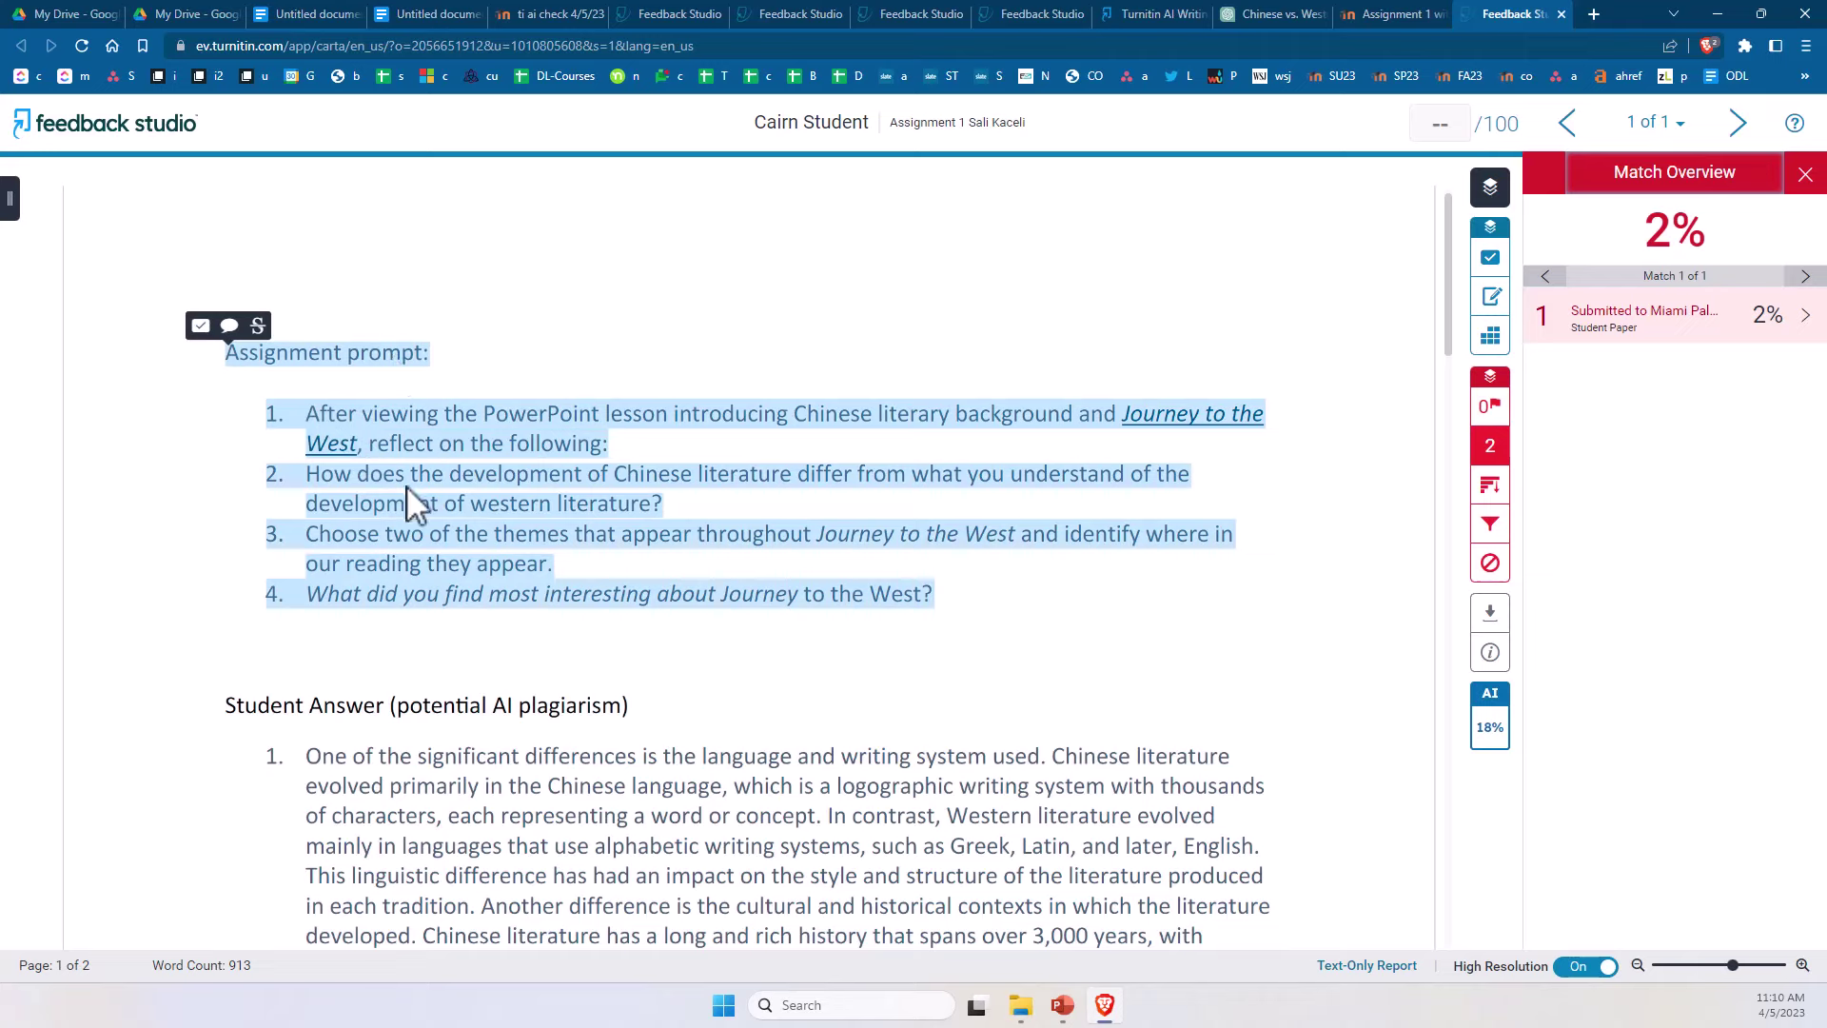
left_click(1044, 644)
left_click_drag(937, 599, 231, 350)
left_click(881, 702)
scroll(815, 702, "down", 5)
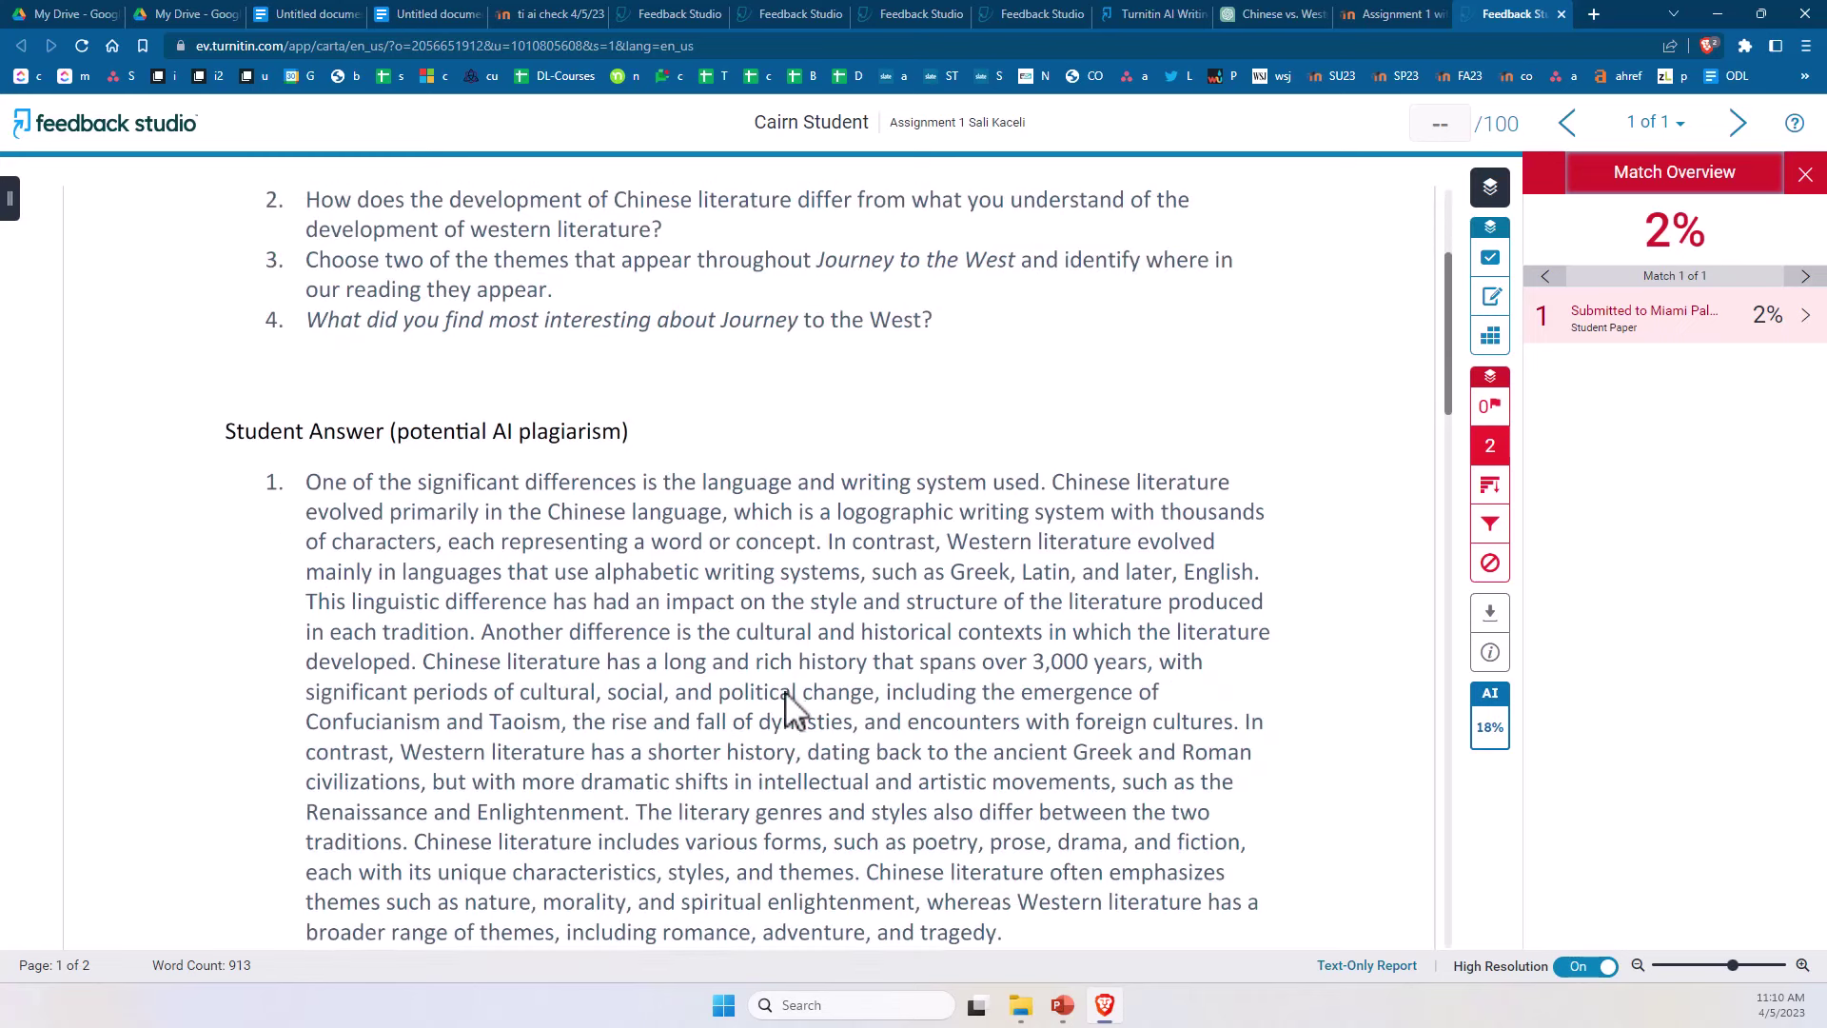
scroll(912, 680, "down", 2)
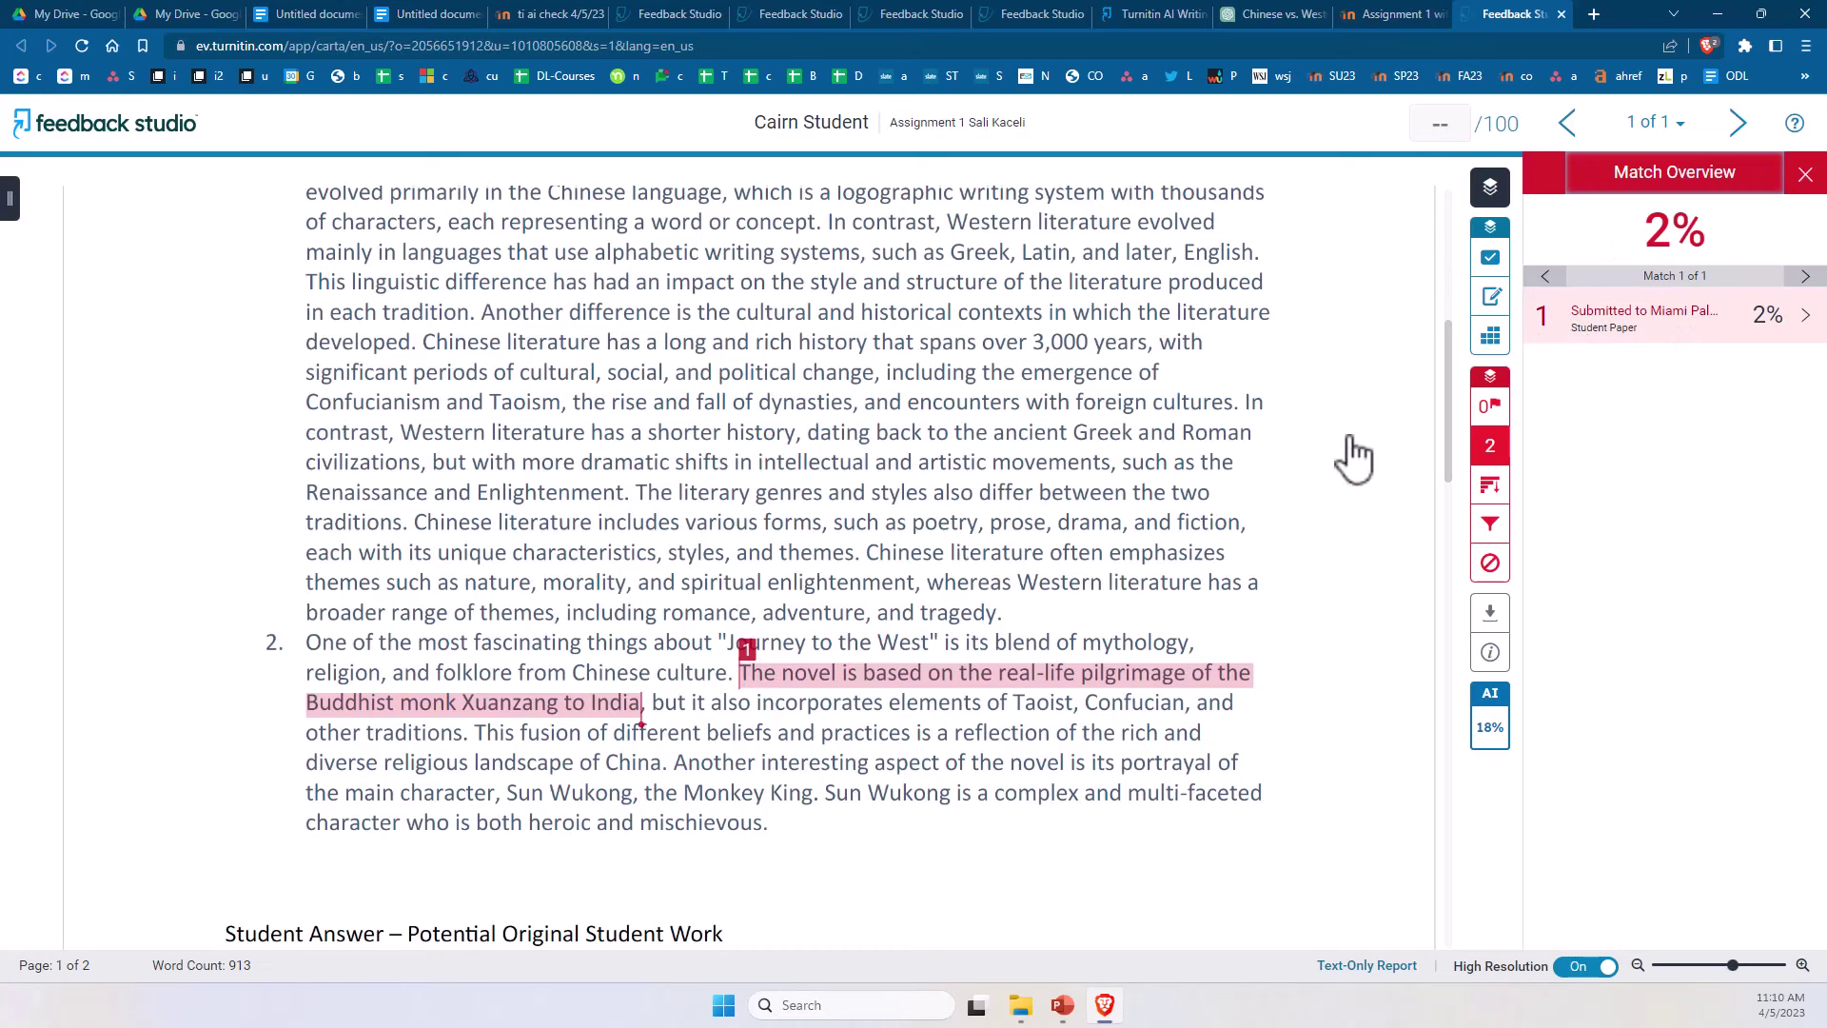
scroll(942, 738, "down", 5)
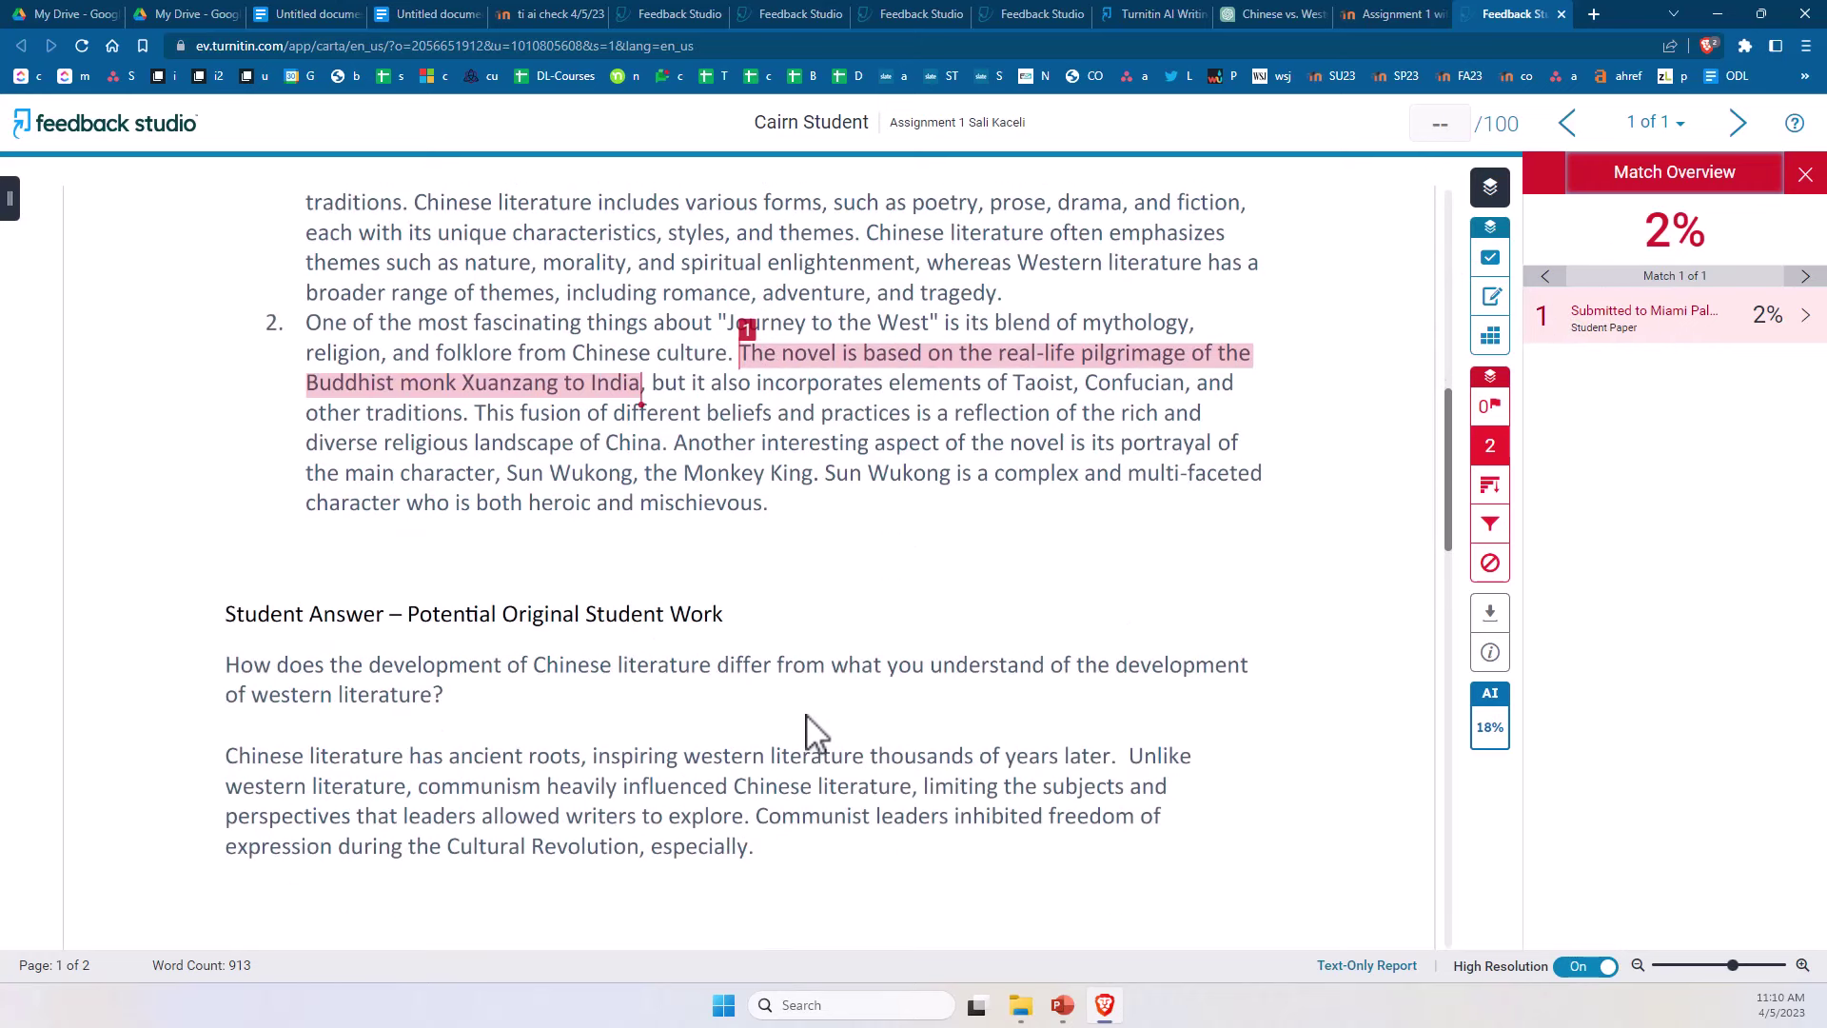
scroll(866, 743, "up", 3)
scroll(877, 754, "up", 2)
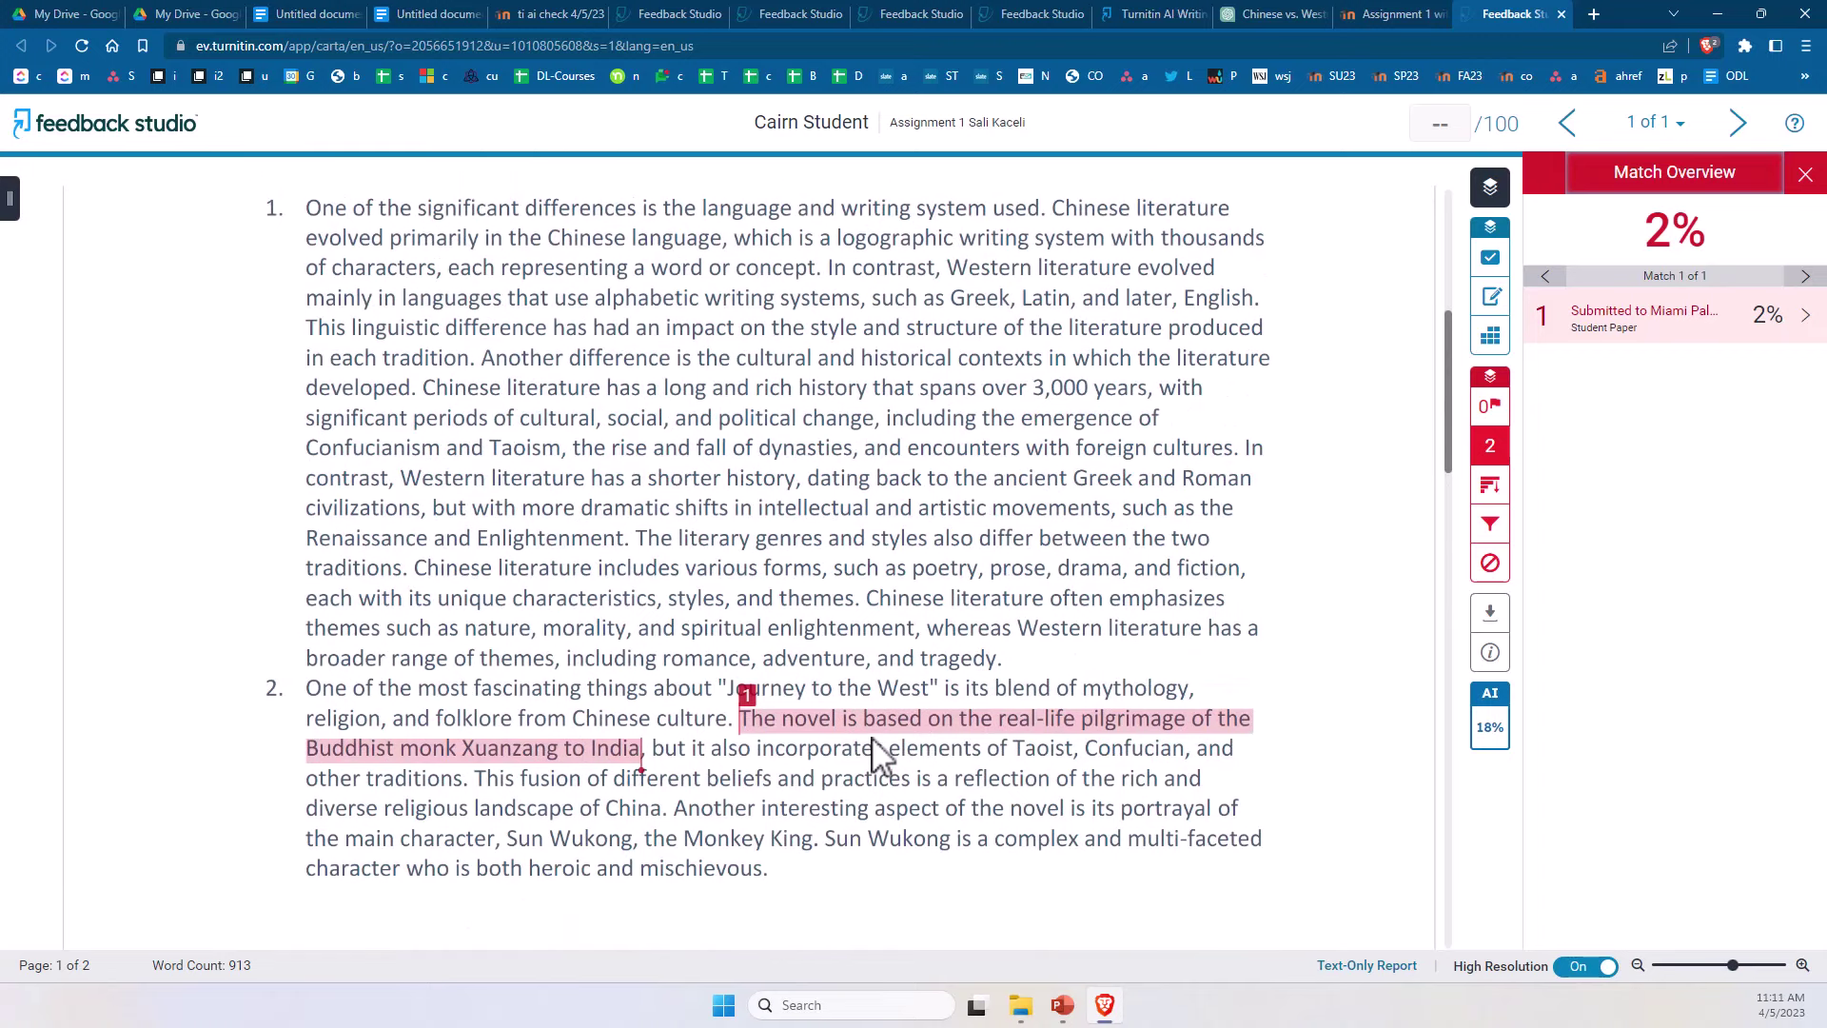
Step: Open the paper's 18% AI writing report in a new tab
left_click(1491, 731)
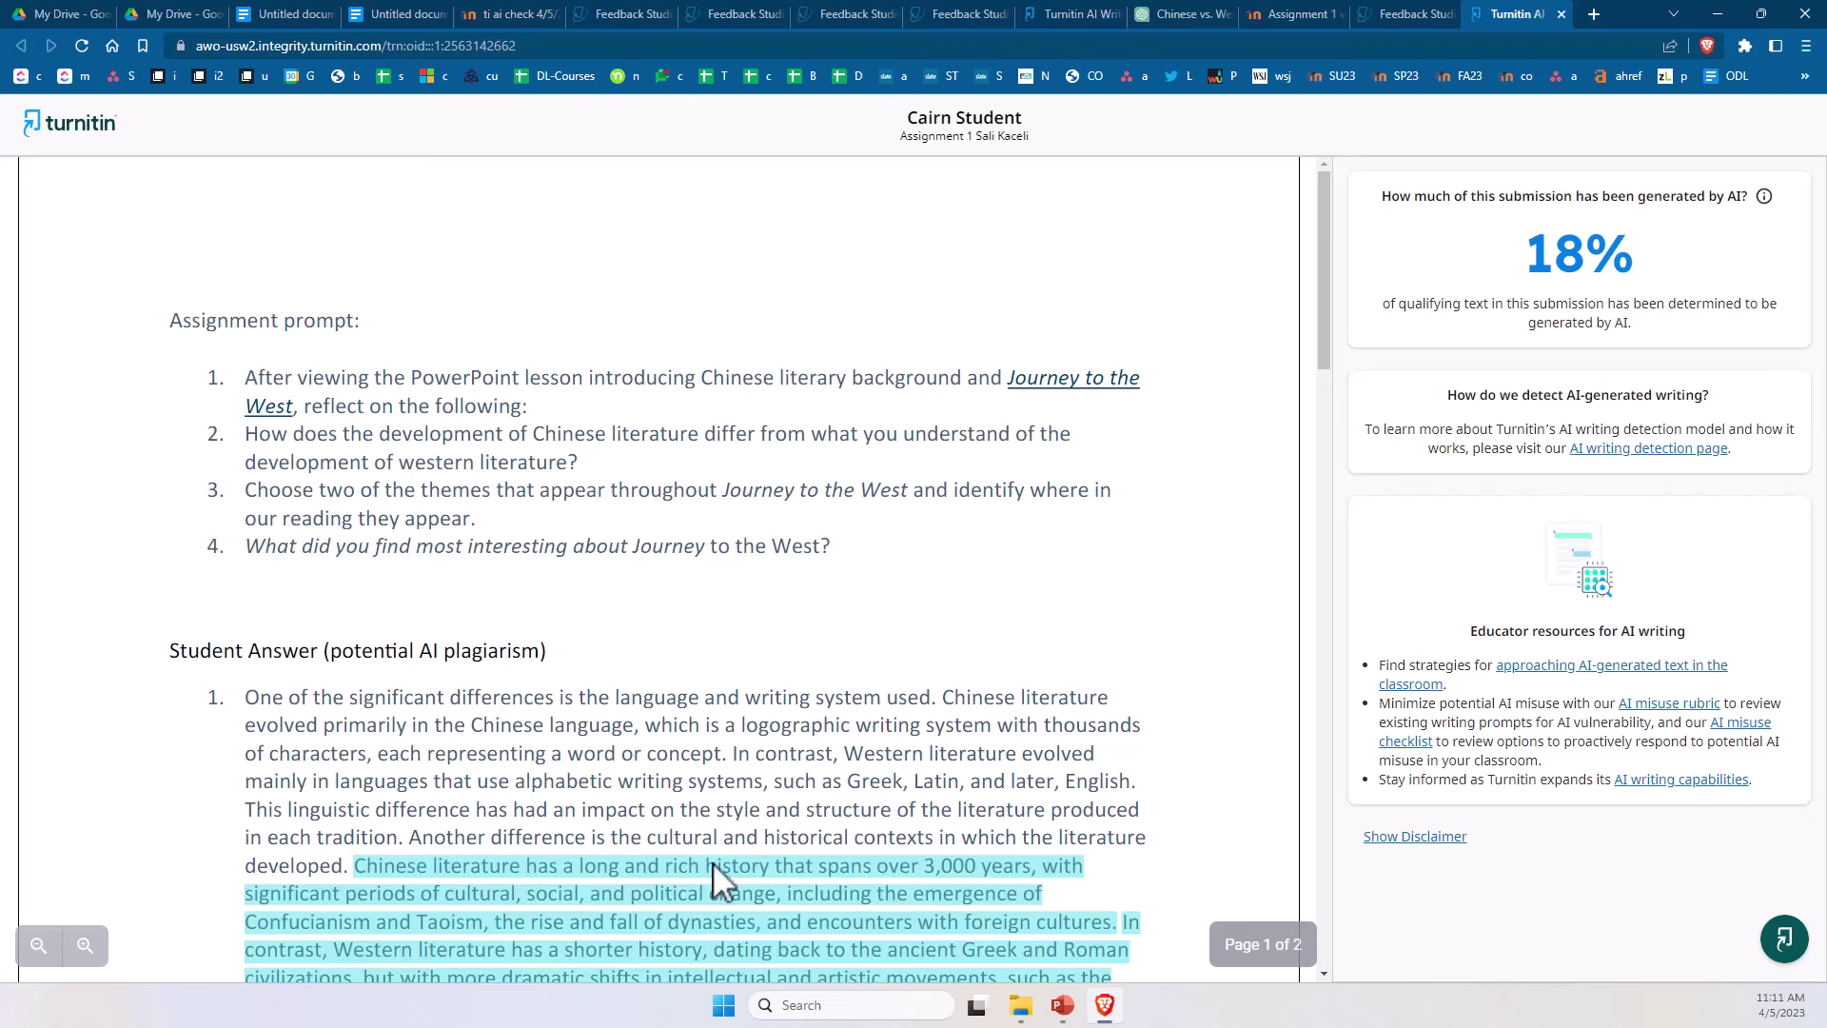
Step: Scroll through the AI report's highlighted paper to the original student work heading
scroll(723, 885, "down", 3)
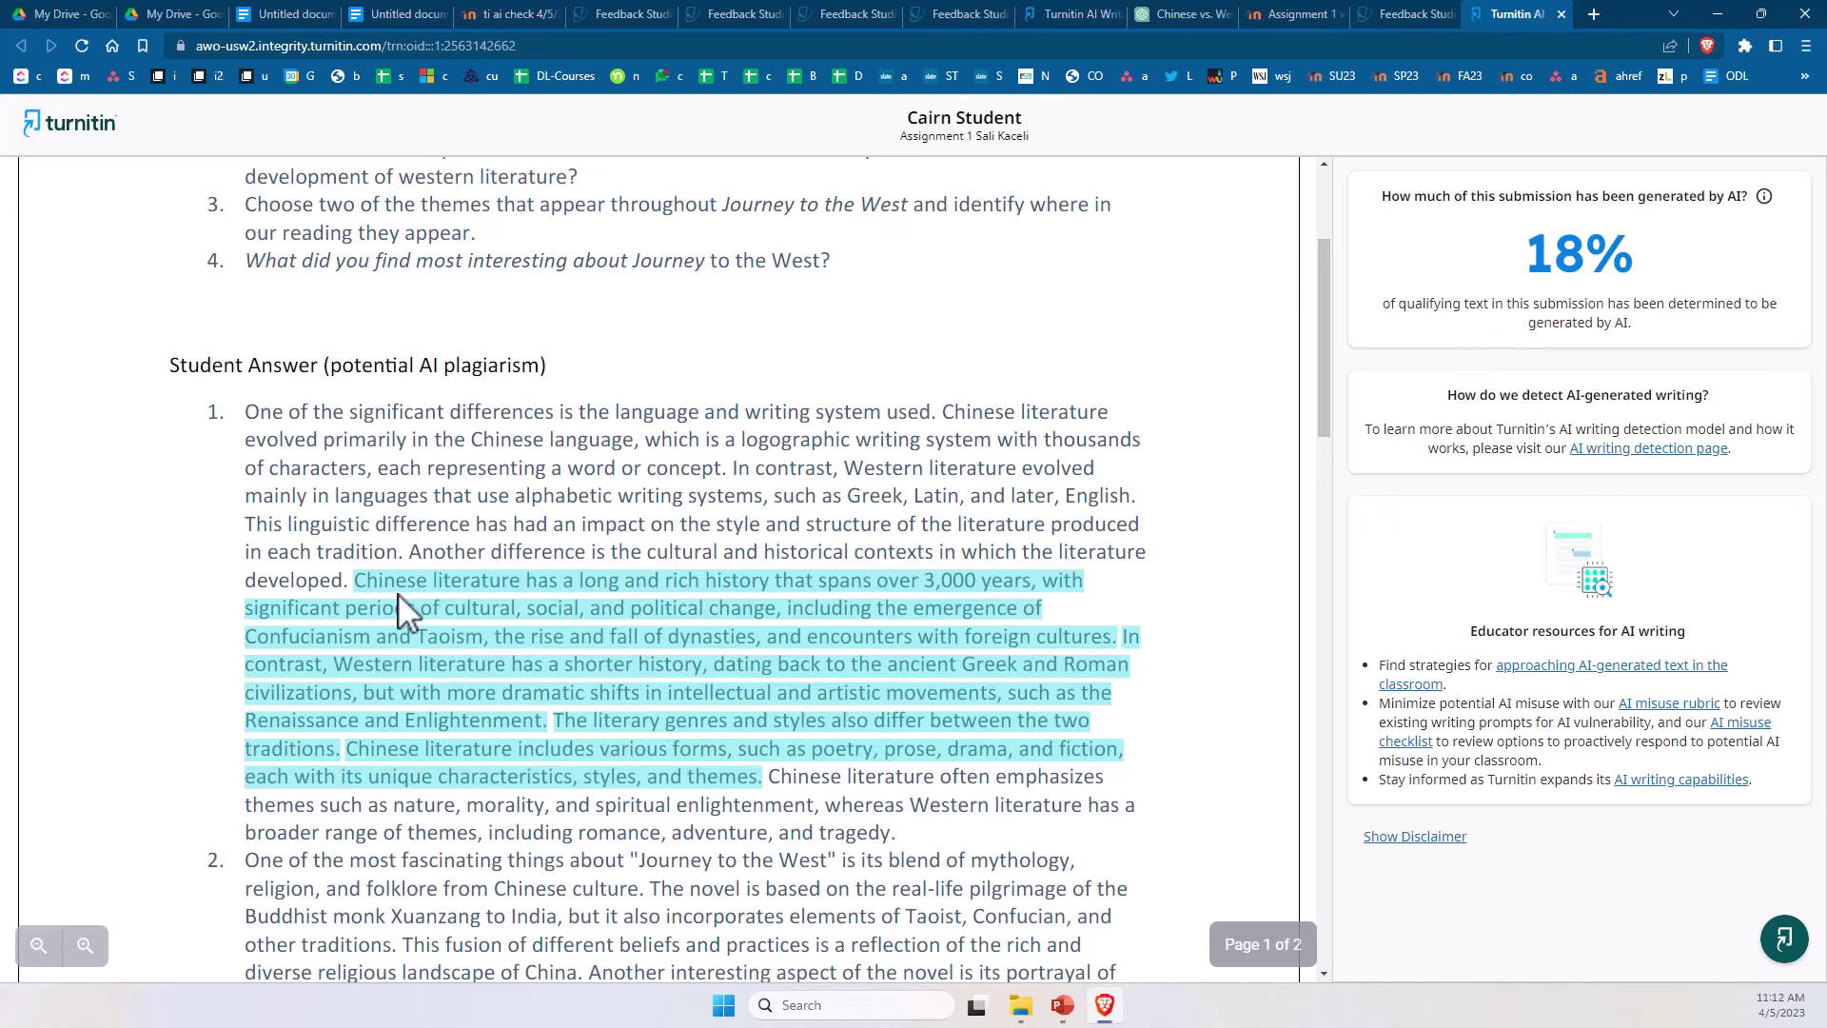
scroll(615, 659, "down", 2)
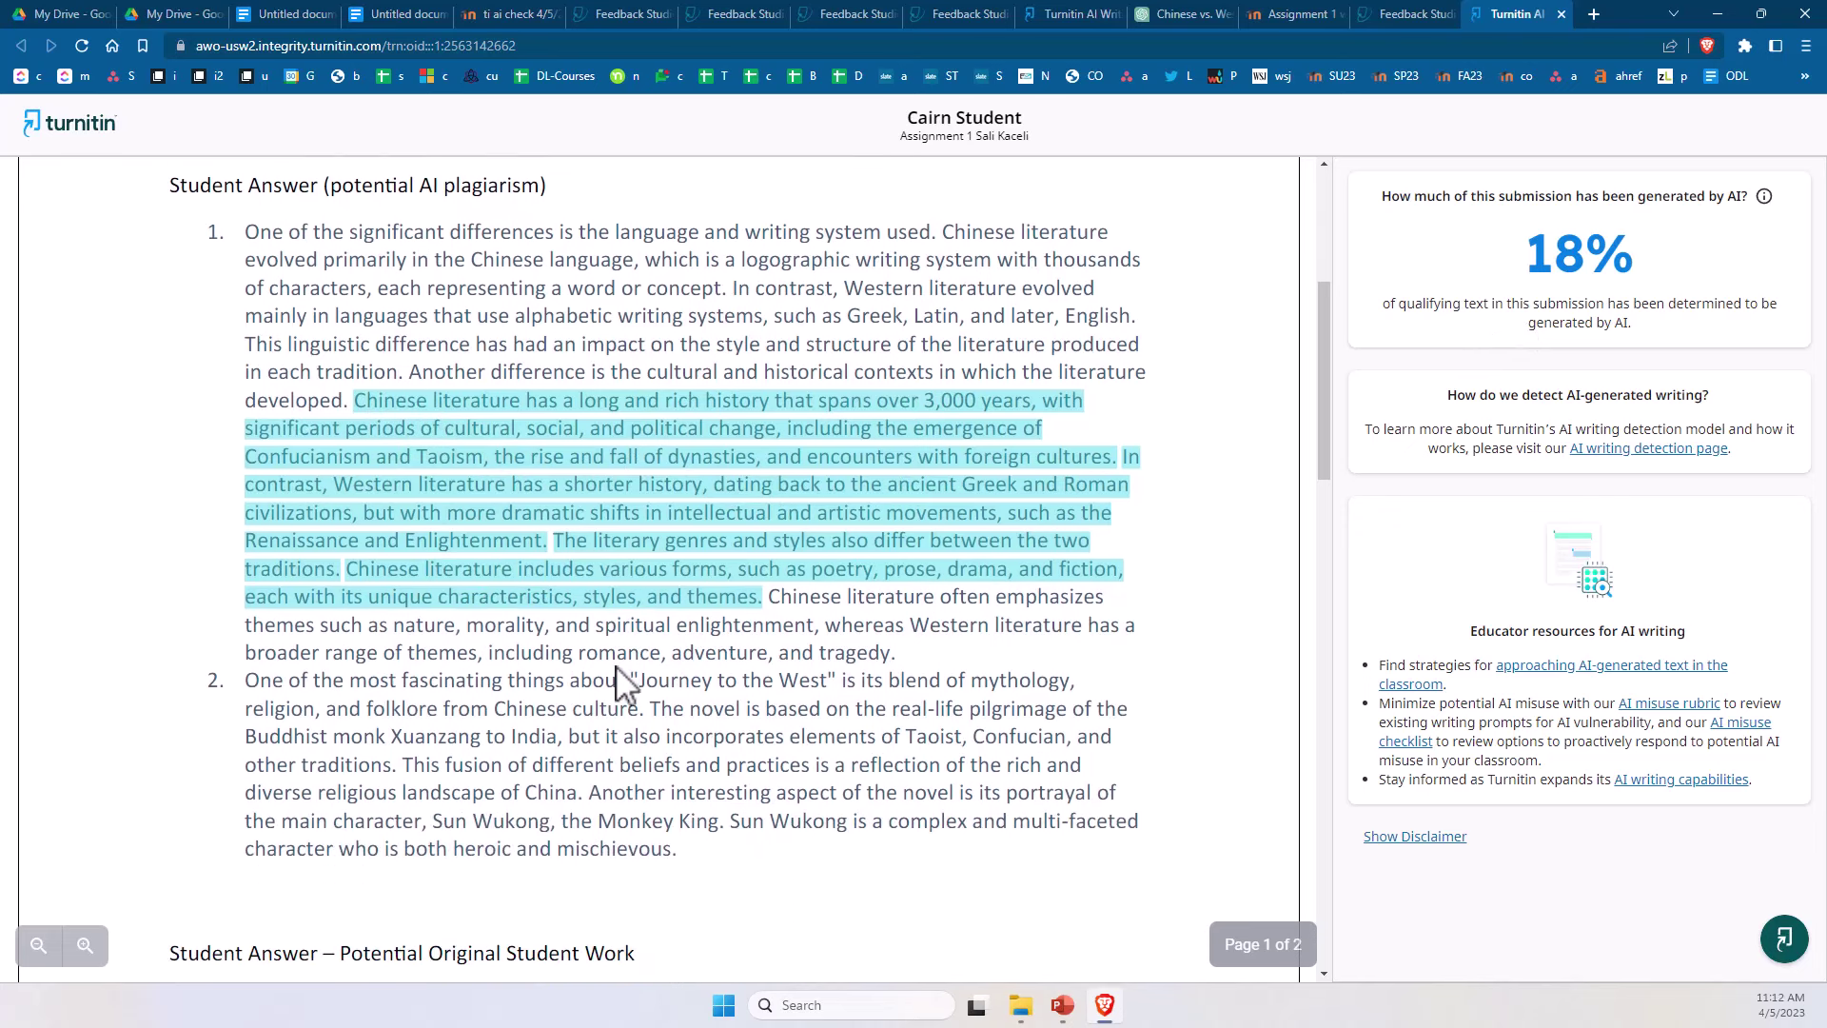
scroll(652, 658, "down", 1)
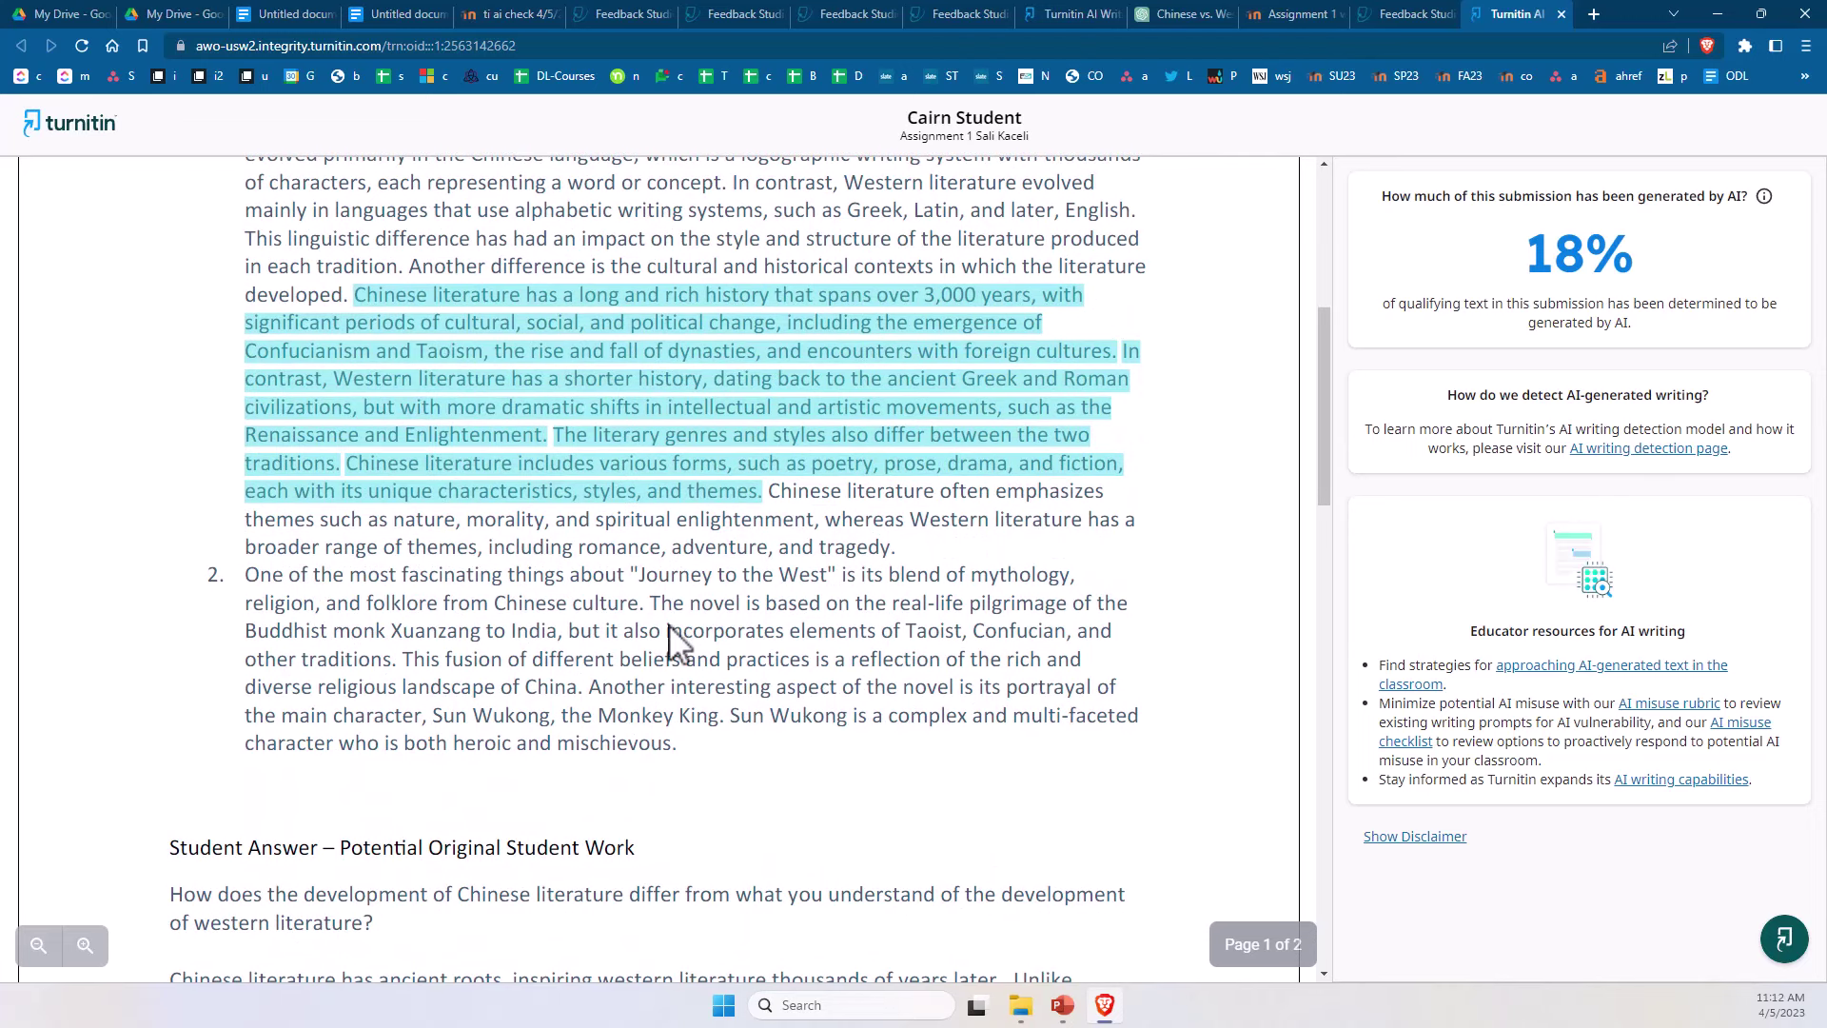
scroll(738, 623, "down", 2)
scroll(702, 633, "up", 1)
scroll(518, 666, "down", 2)
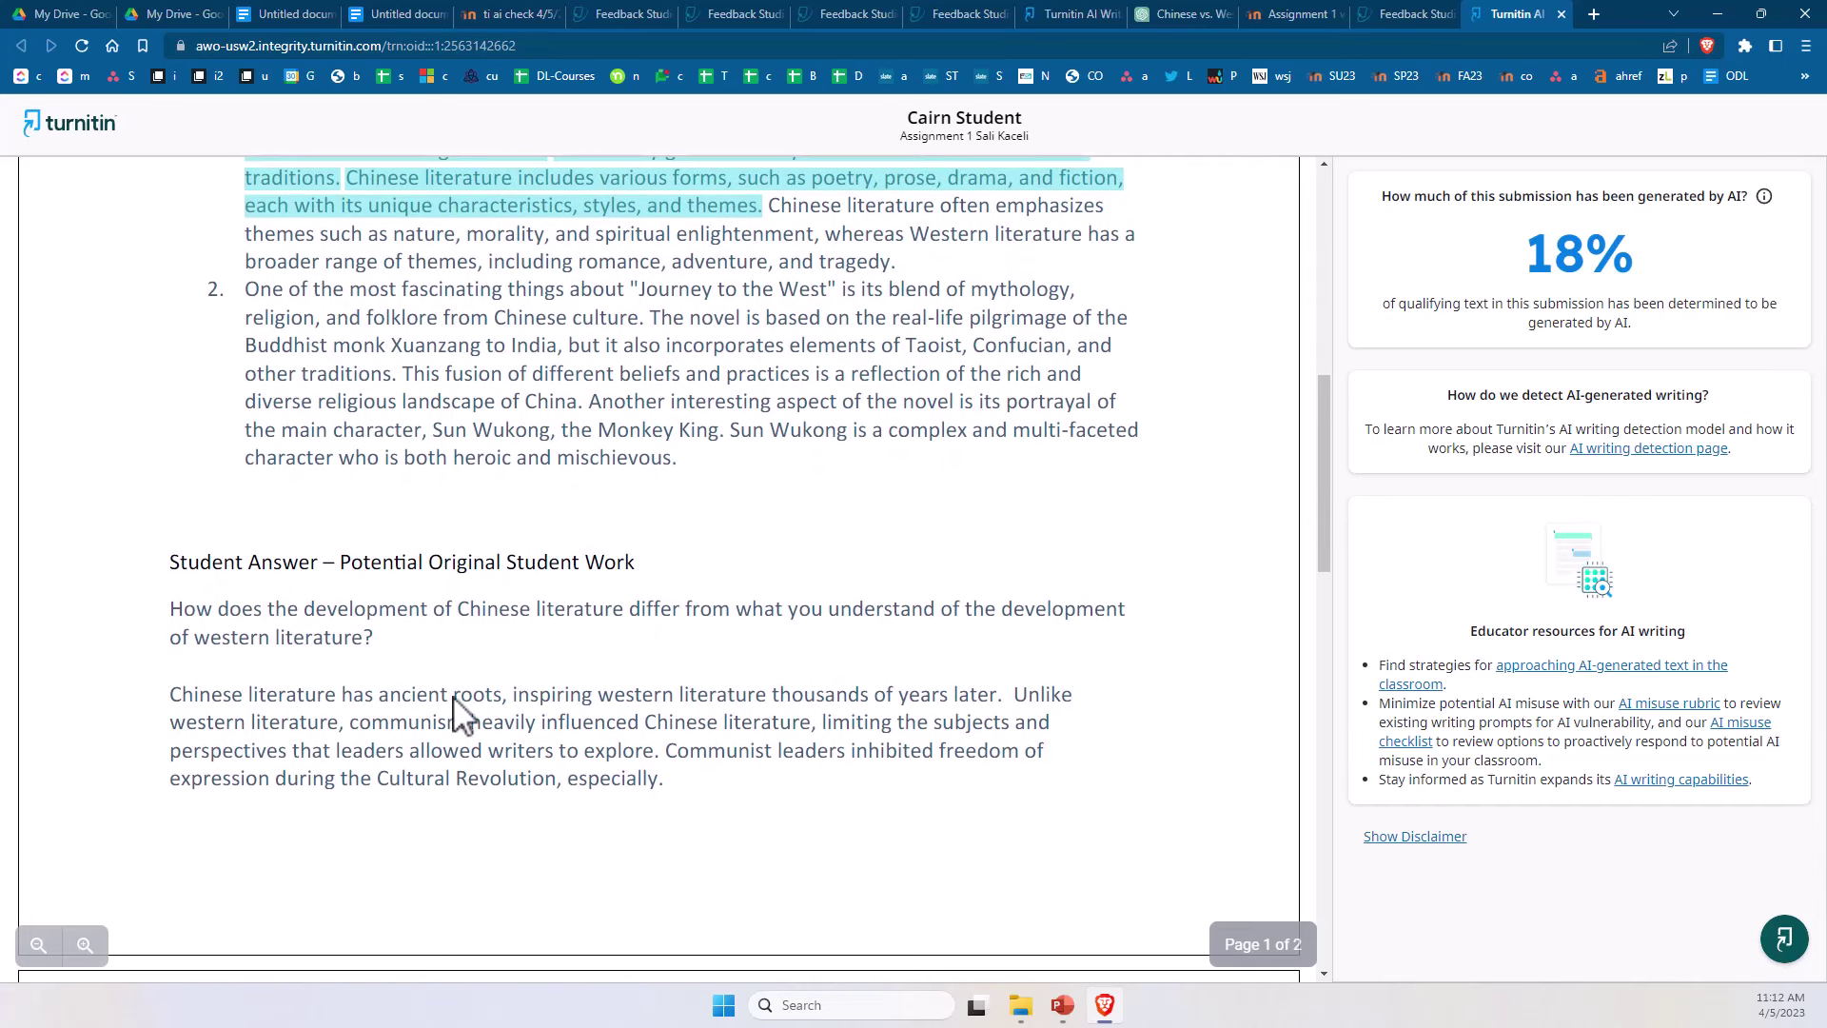
left_click_drag(603, 573, 410, 575)
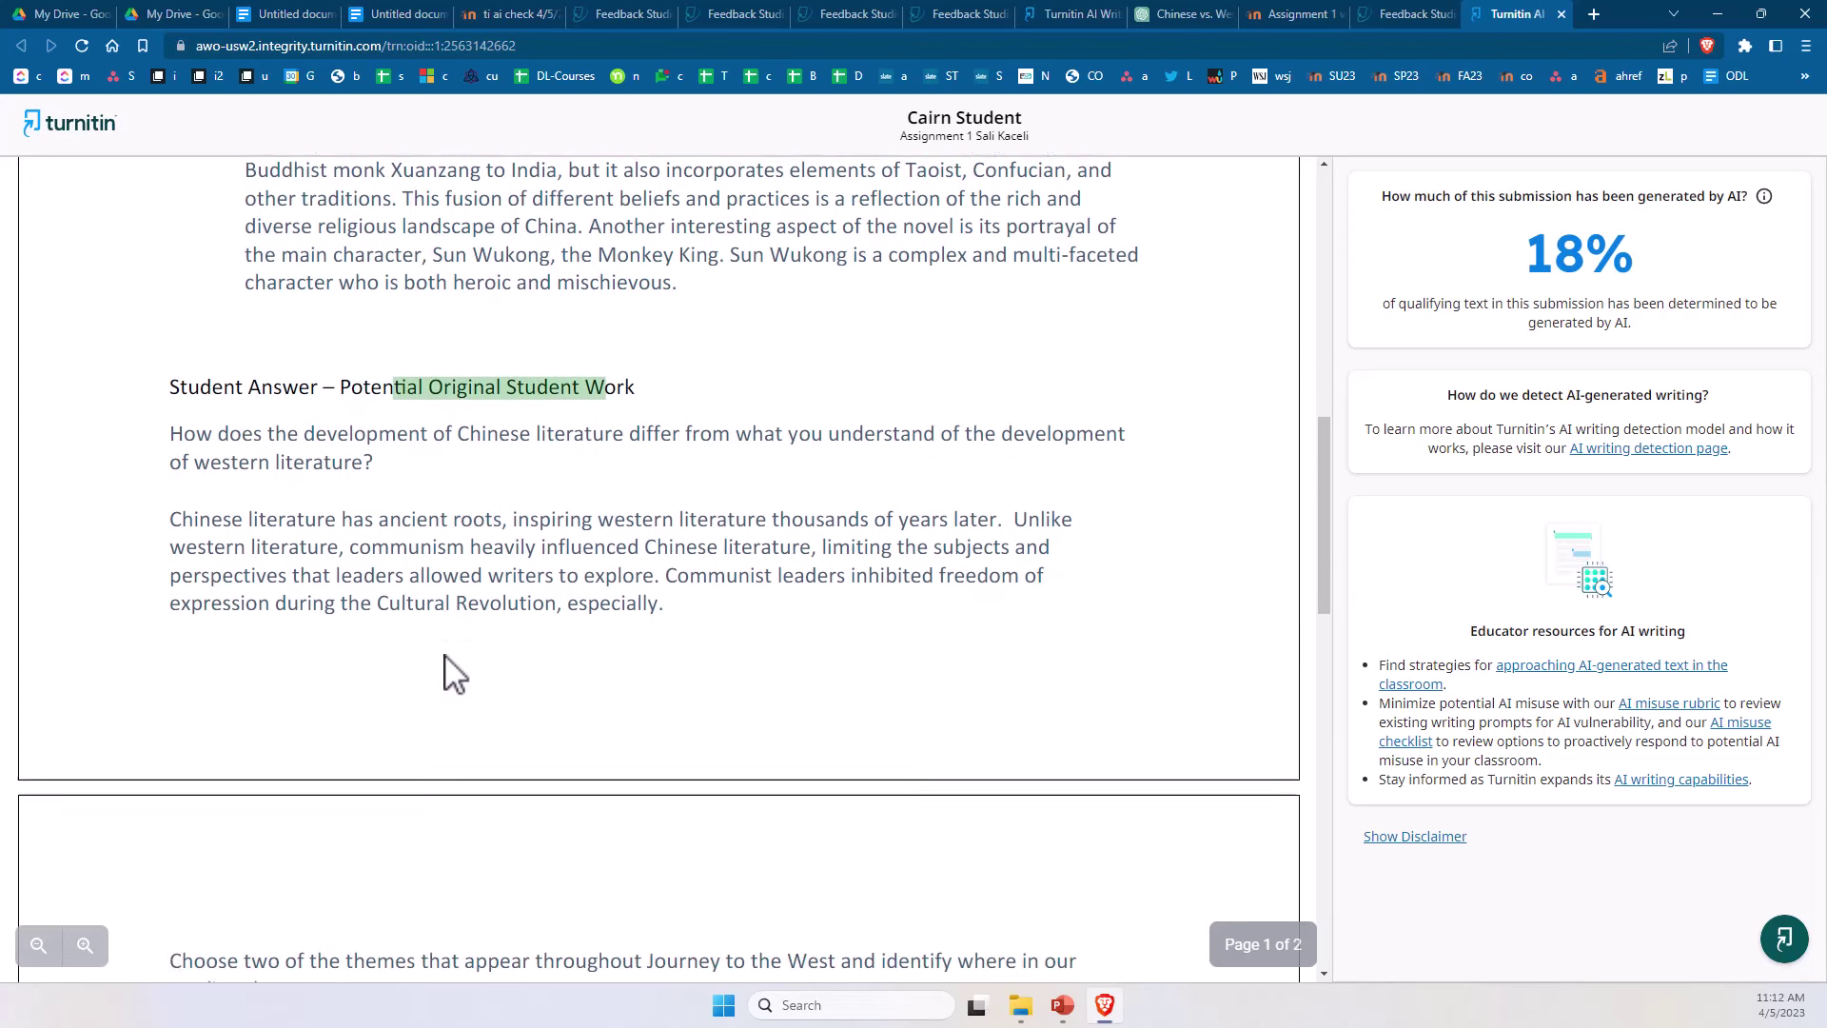
Step: Review the paper's Plagiarism (AI Generated) section heading
scroll(455, 672, "down", 8)
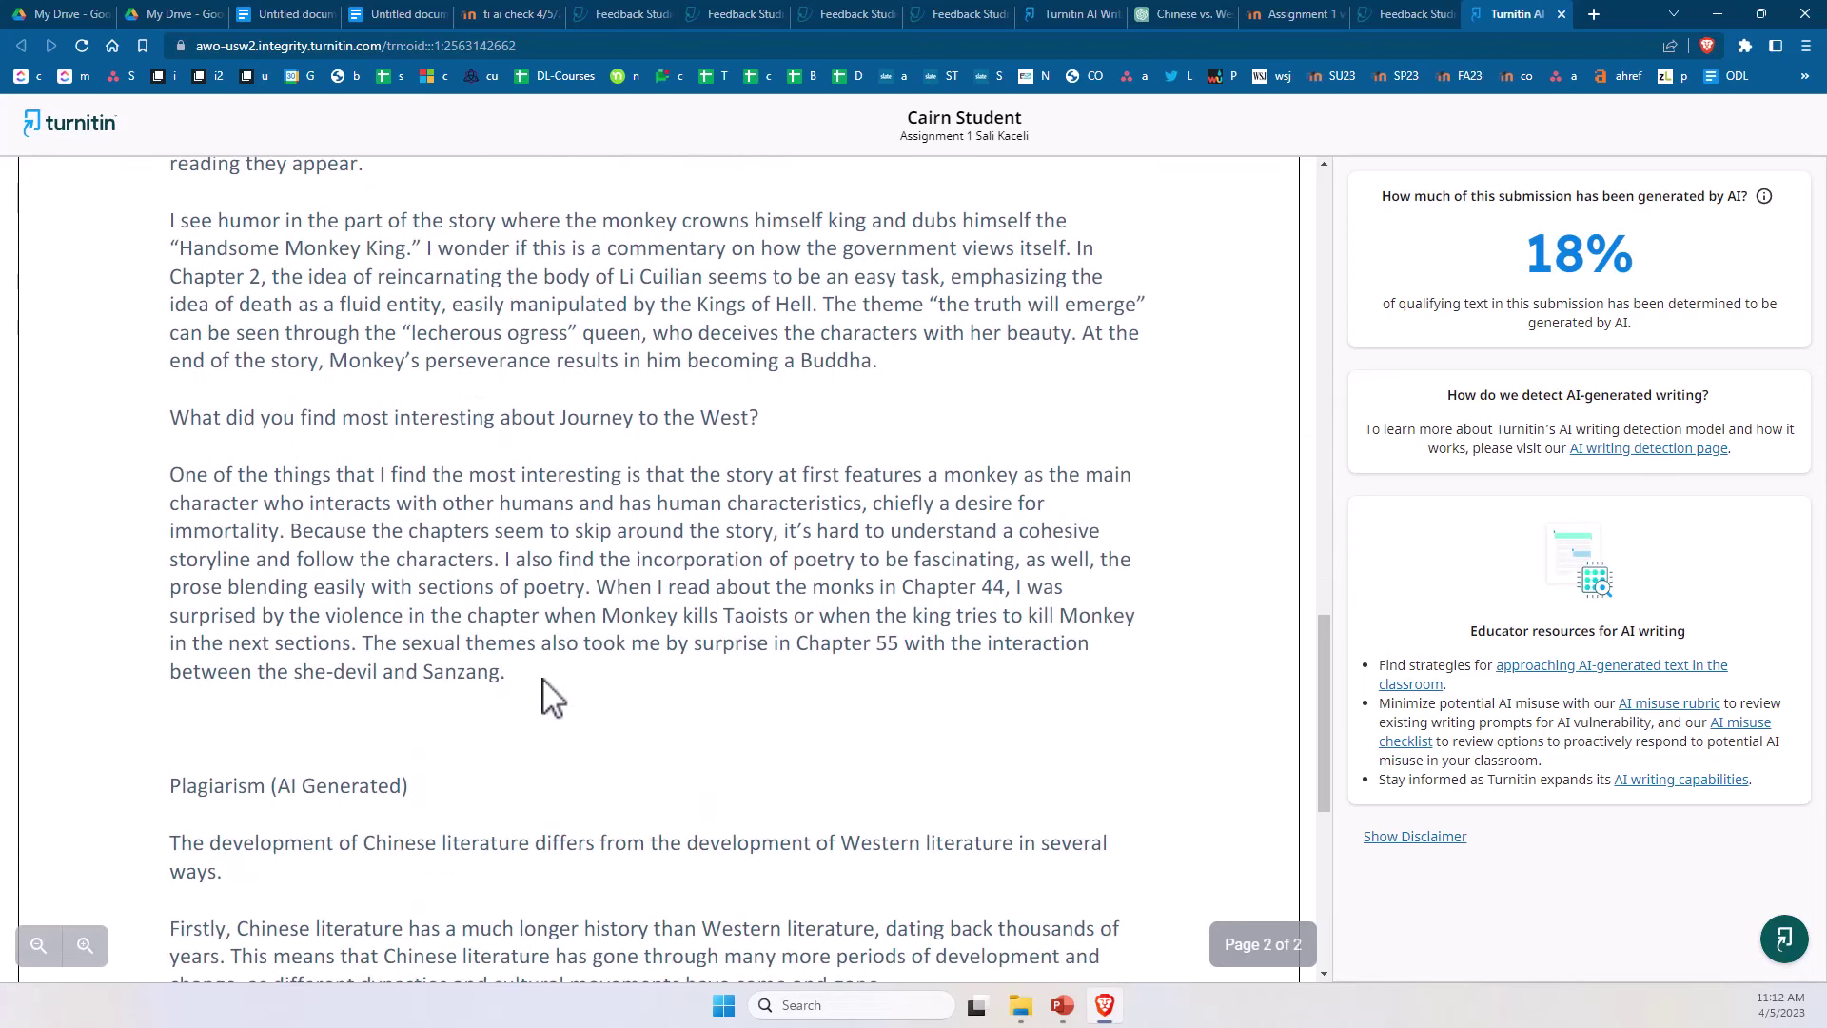
scroll(623, 681, "down", 5)
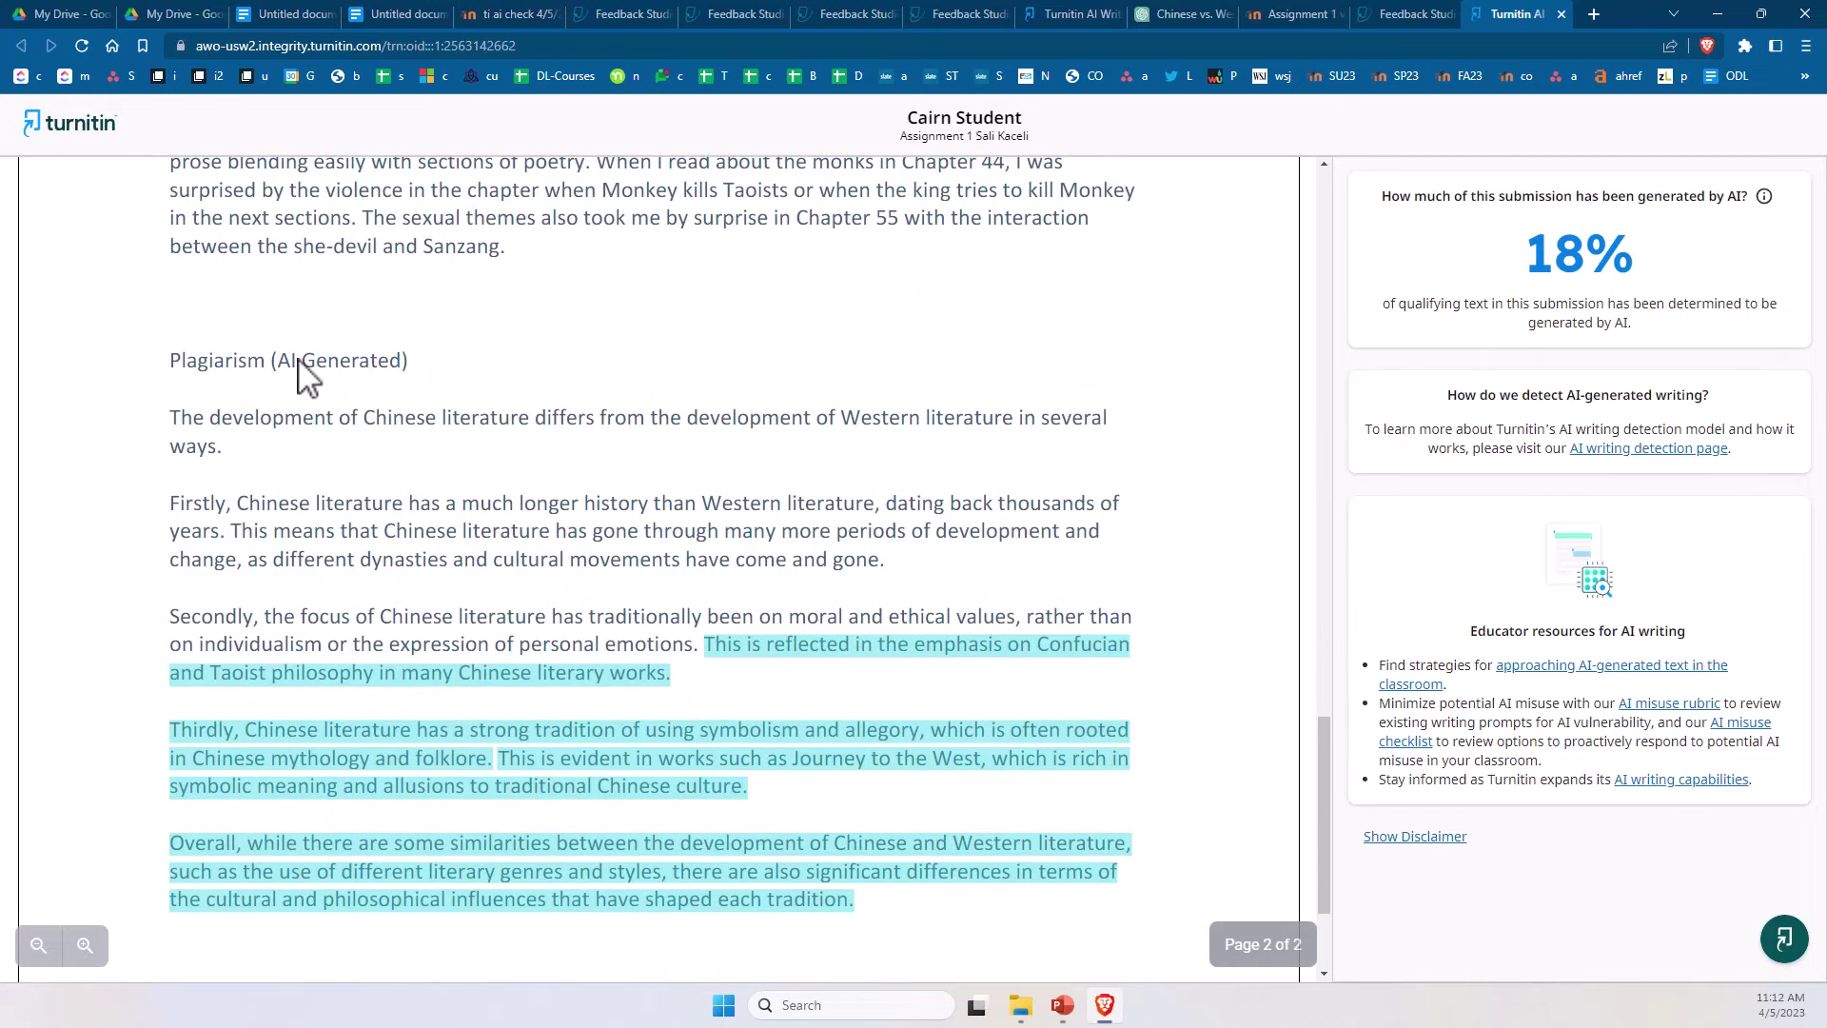
left_click_drag(409, 366, 492, 899)
left_click(347, 422)
scroll(751, 845, "down", 2)
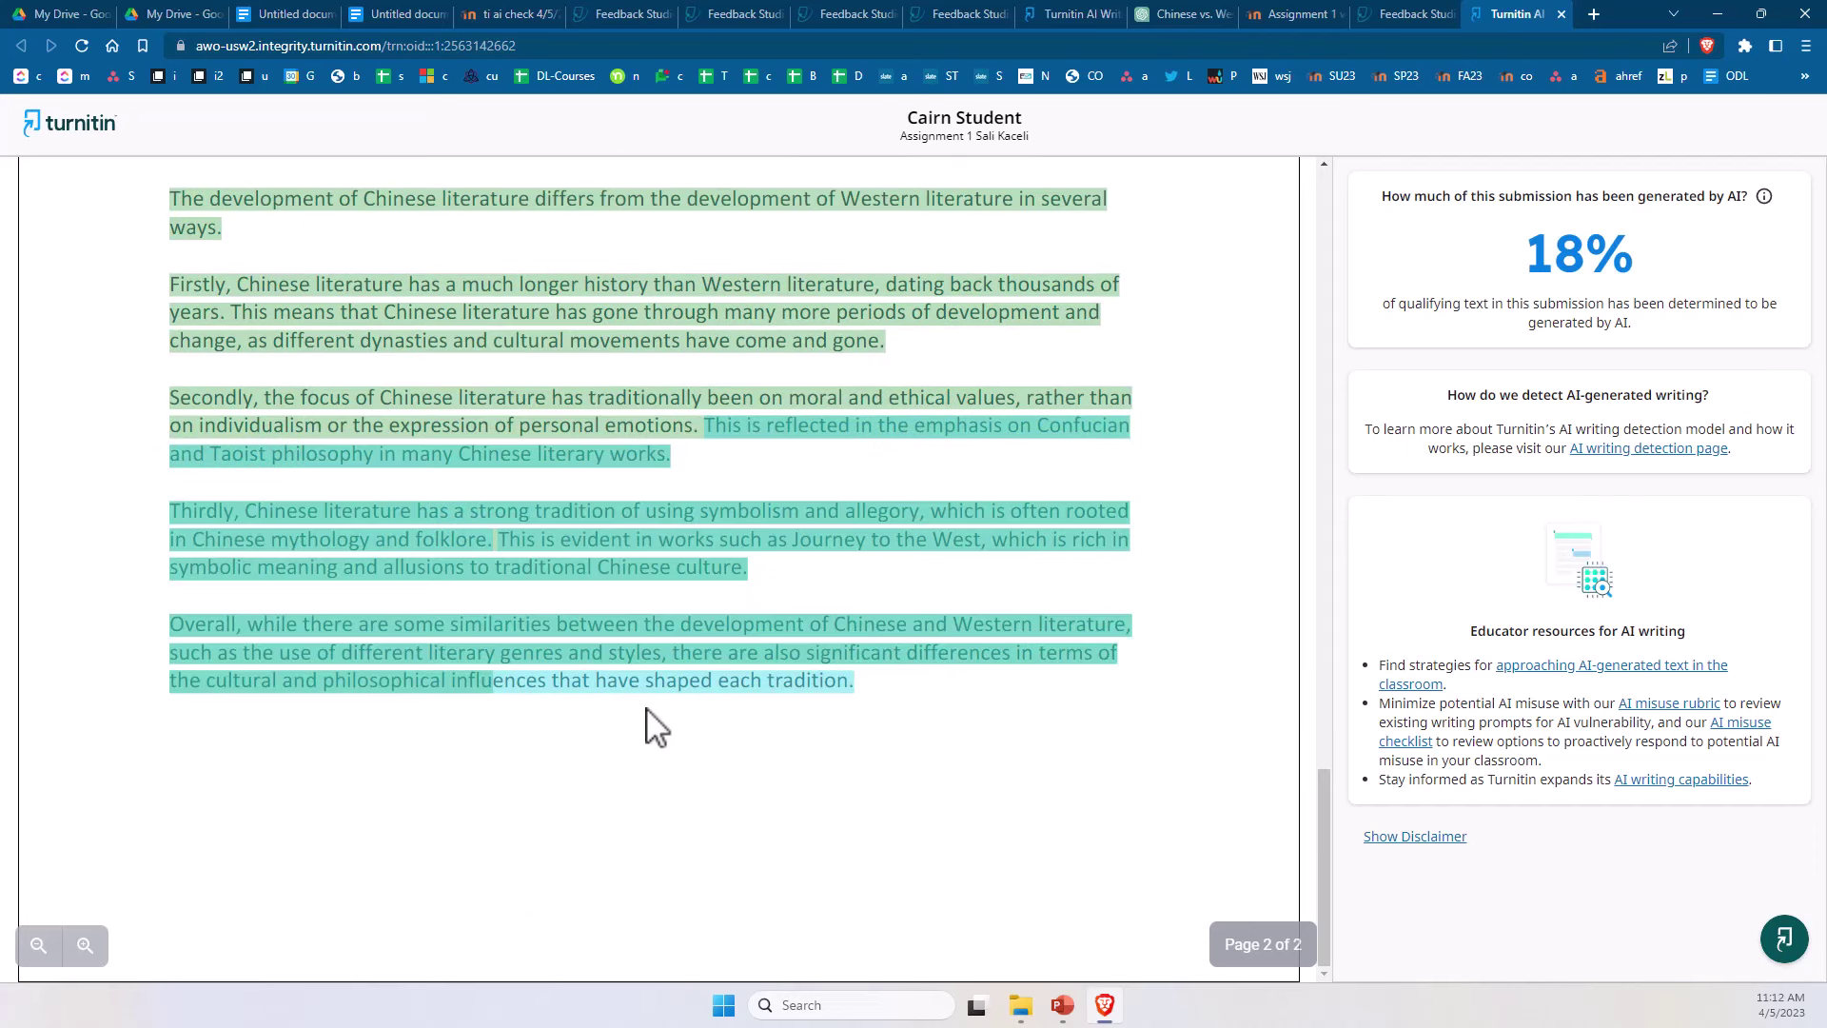
left_click(813, 757)
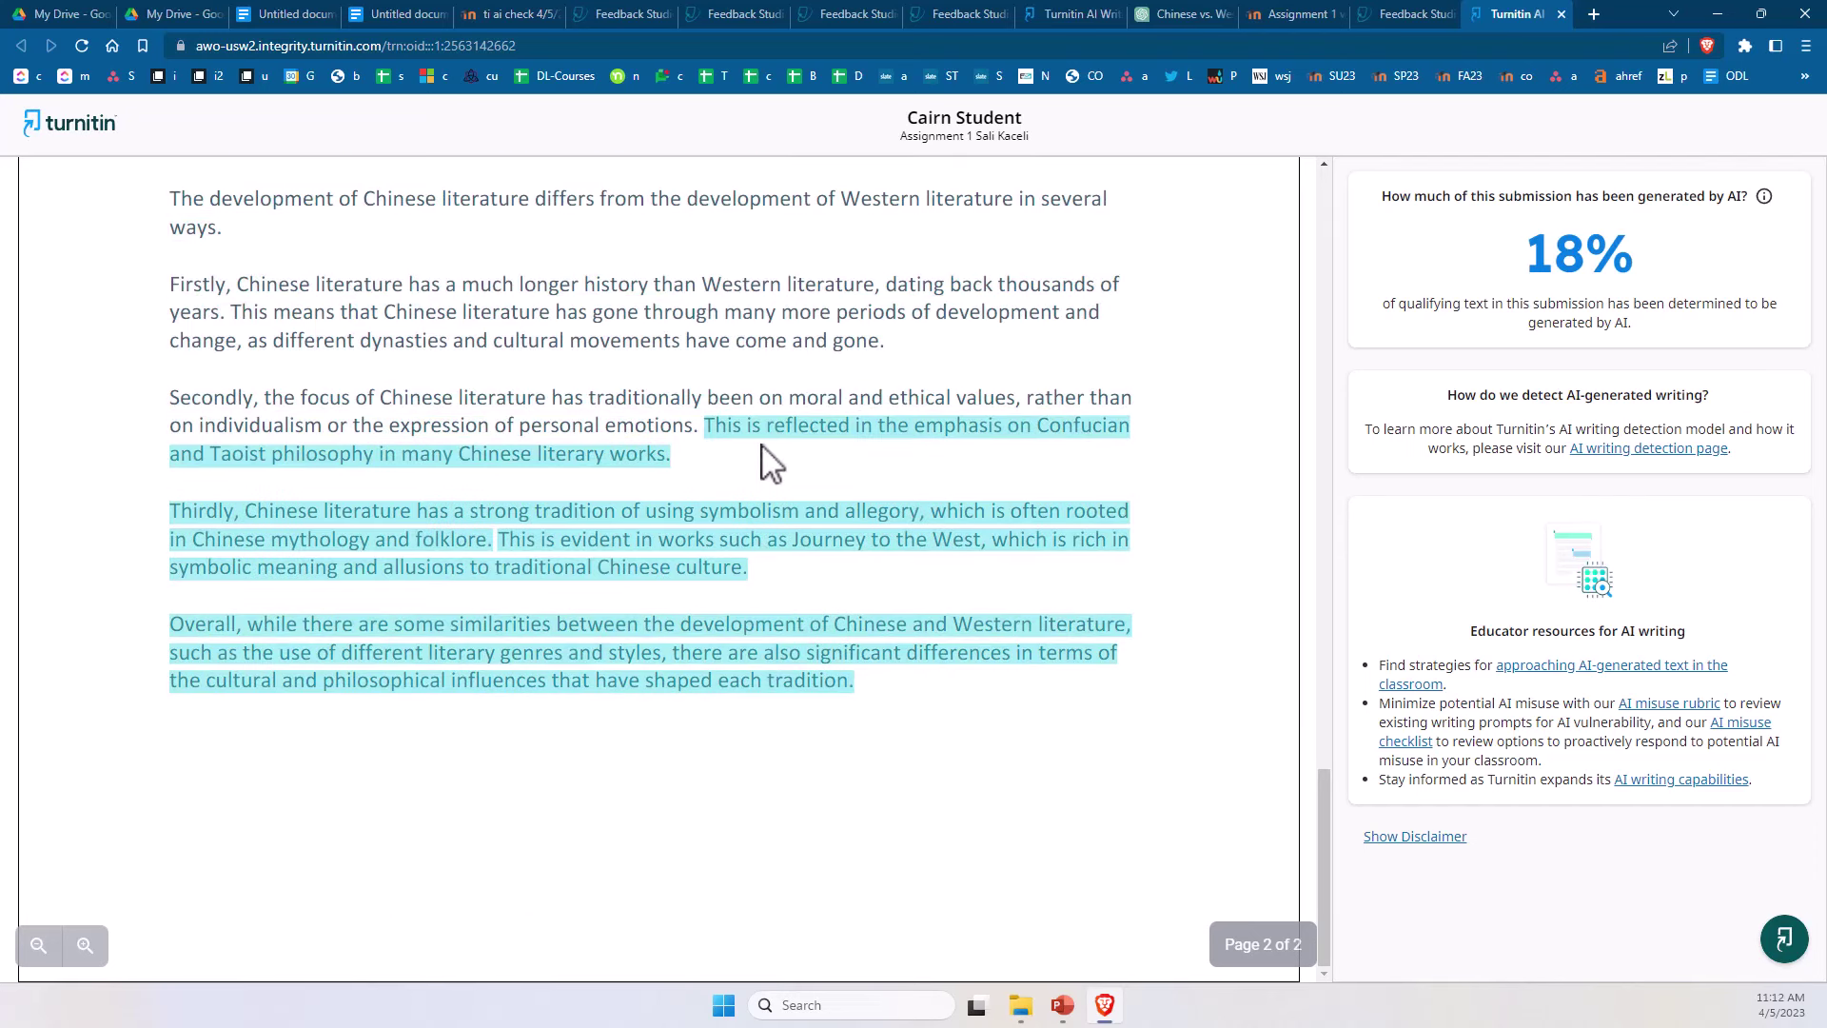
Step: Examine the AI-flagged closing sentences and opening paragraphs of the AI-generated section
left_click_drag(708, 430, 899, 728)
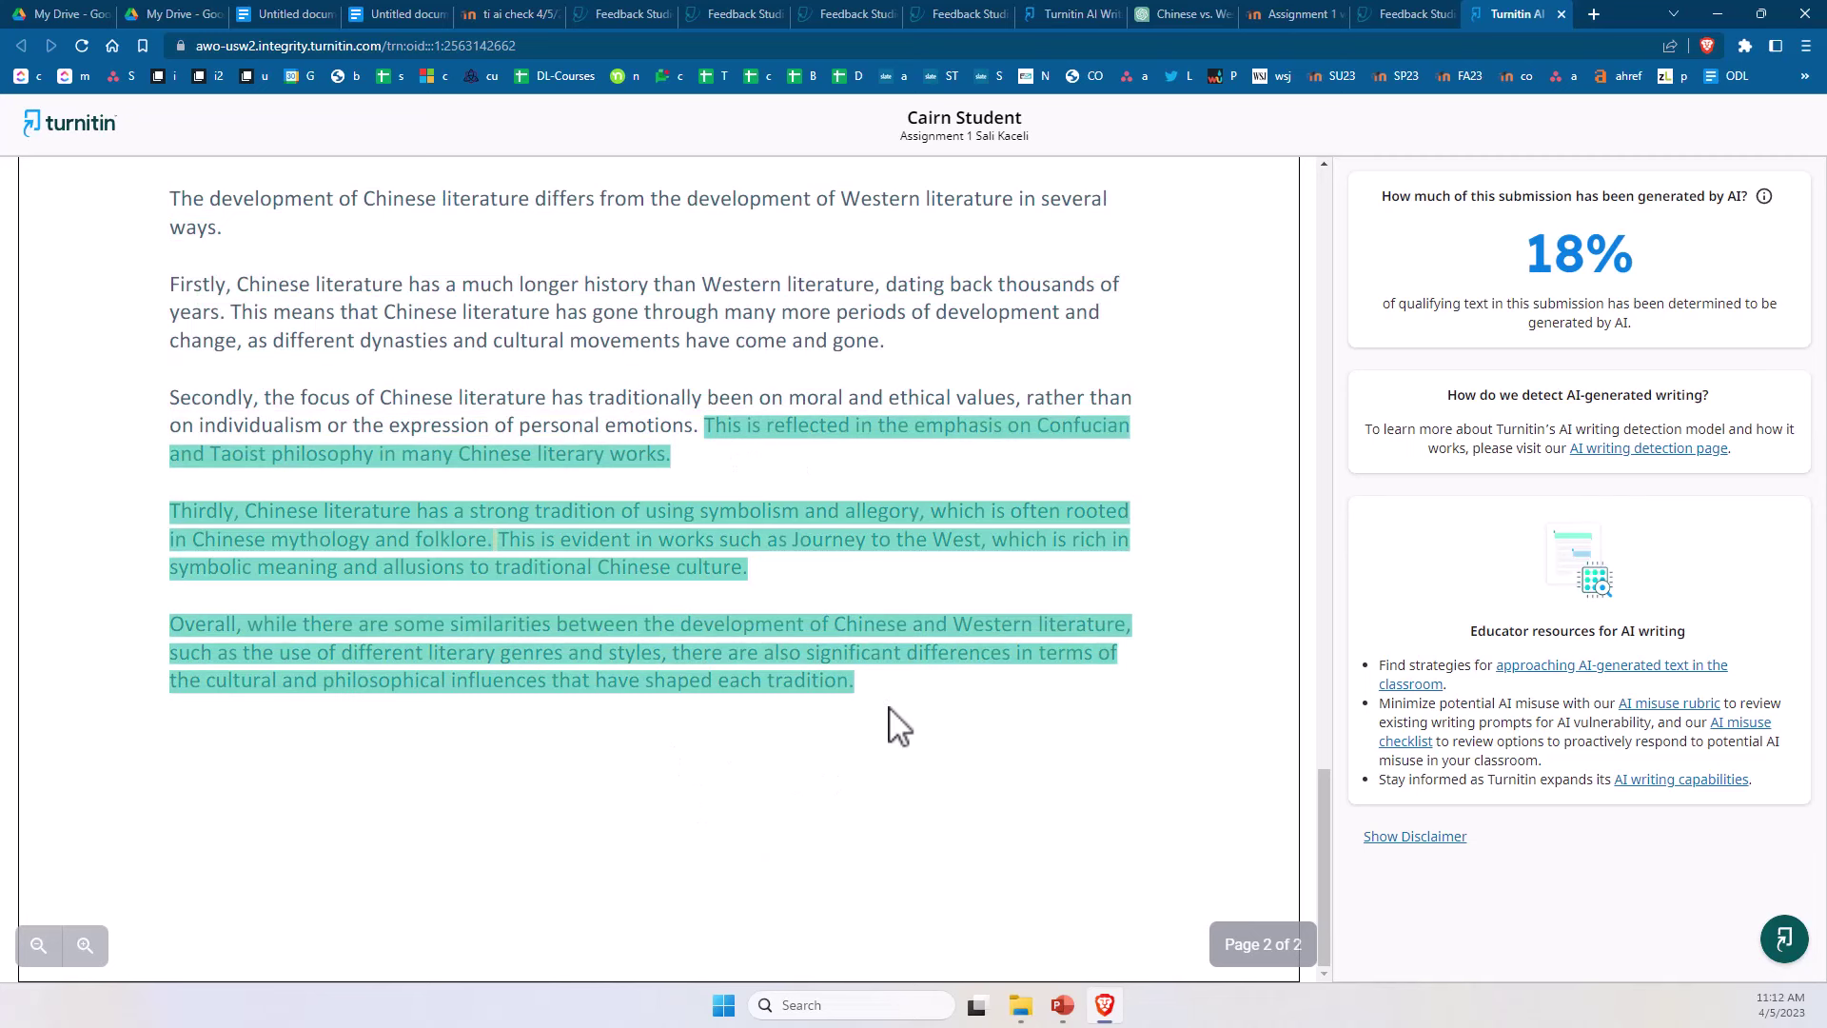
left_click(899, 728)
scroll(450, 425, "up", 2)
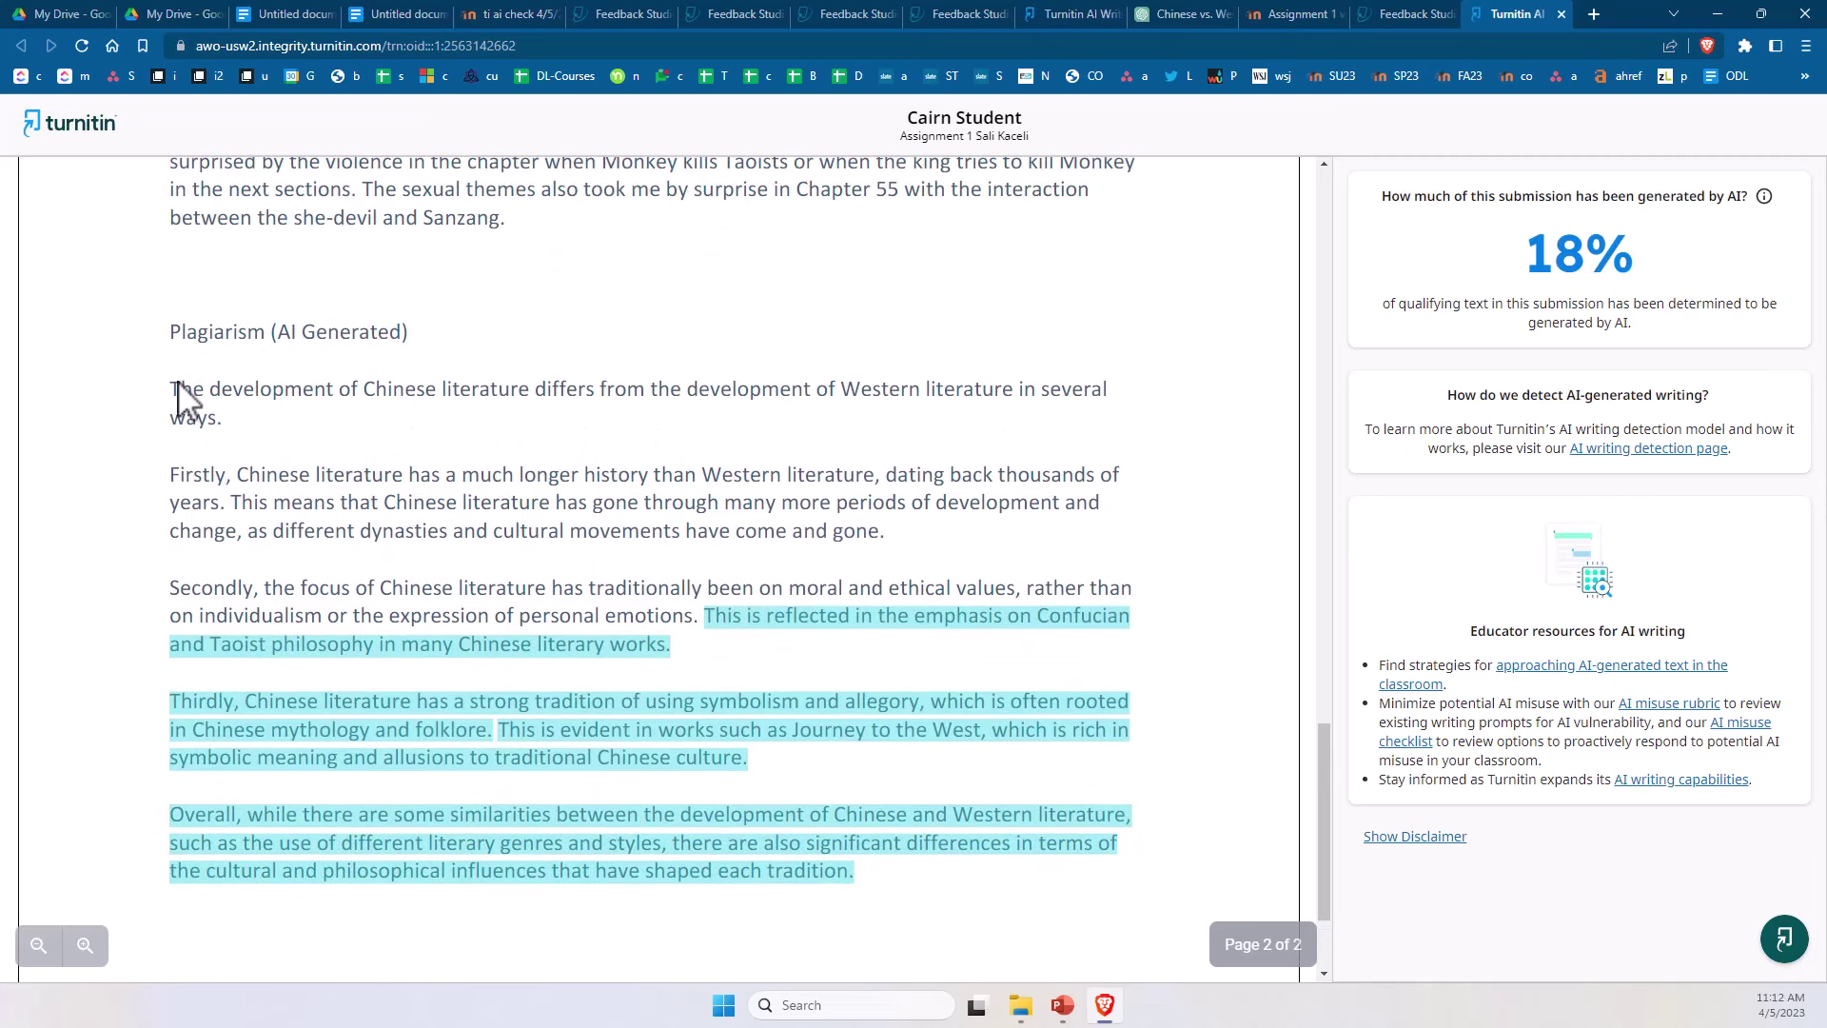
left_click_drag(178, 385, 701, 628)
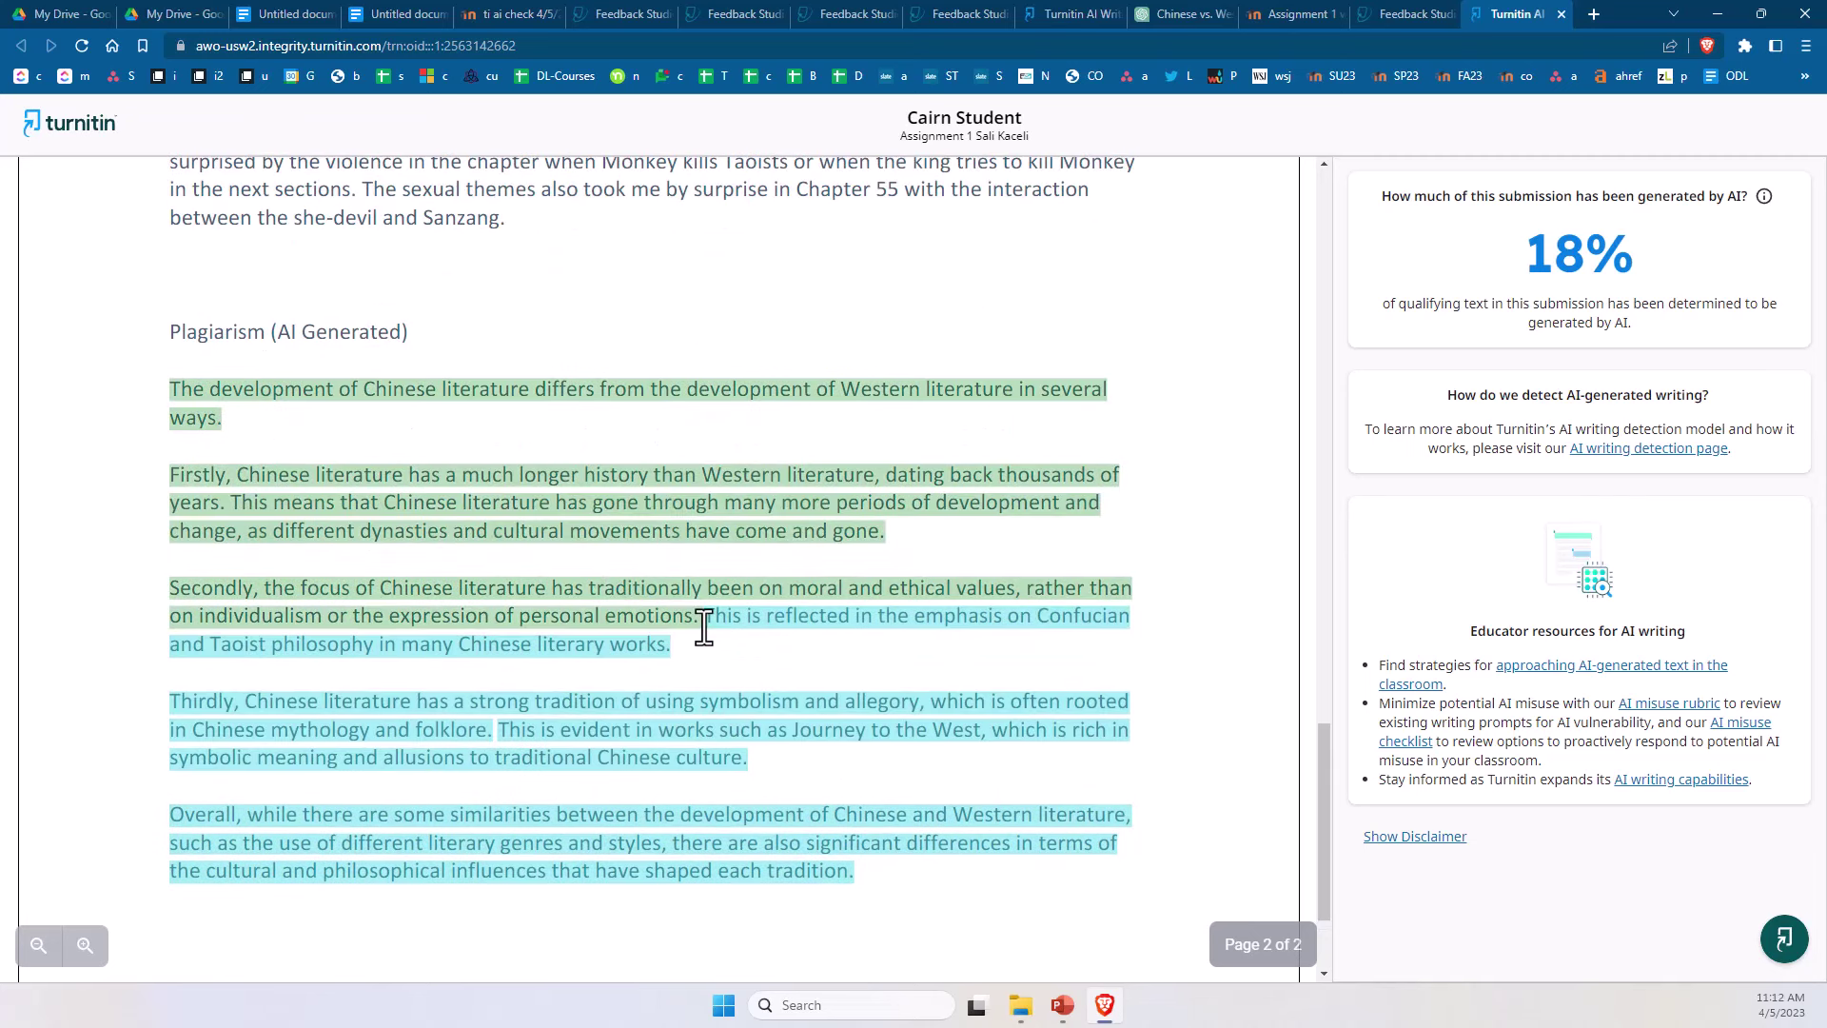
left_click(709, 678)
scroll(718, 647, "up", 2)
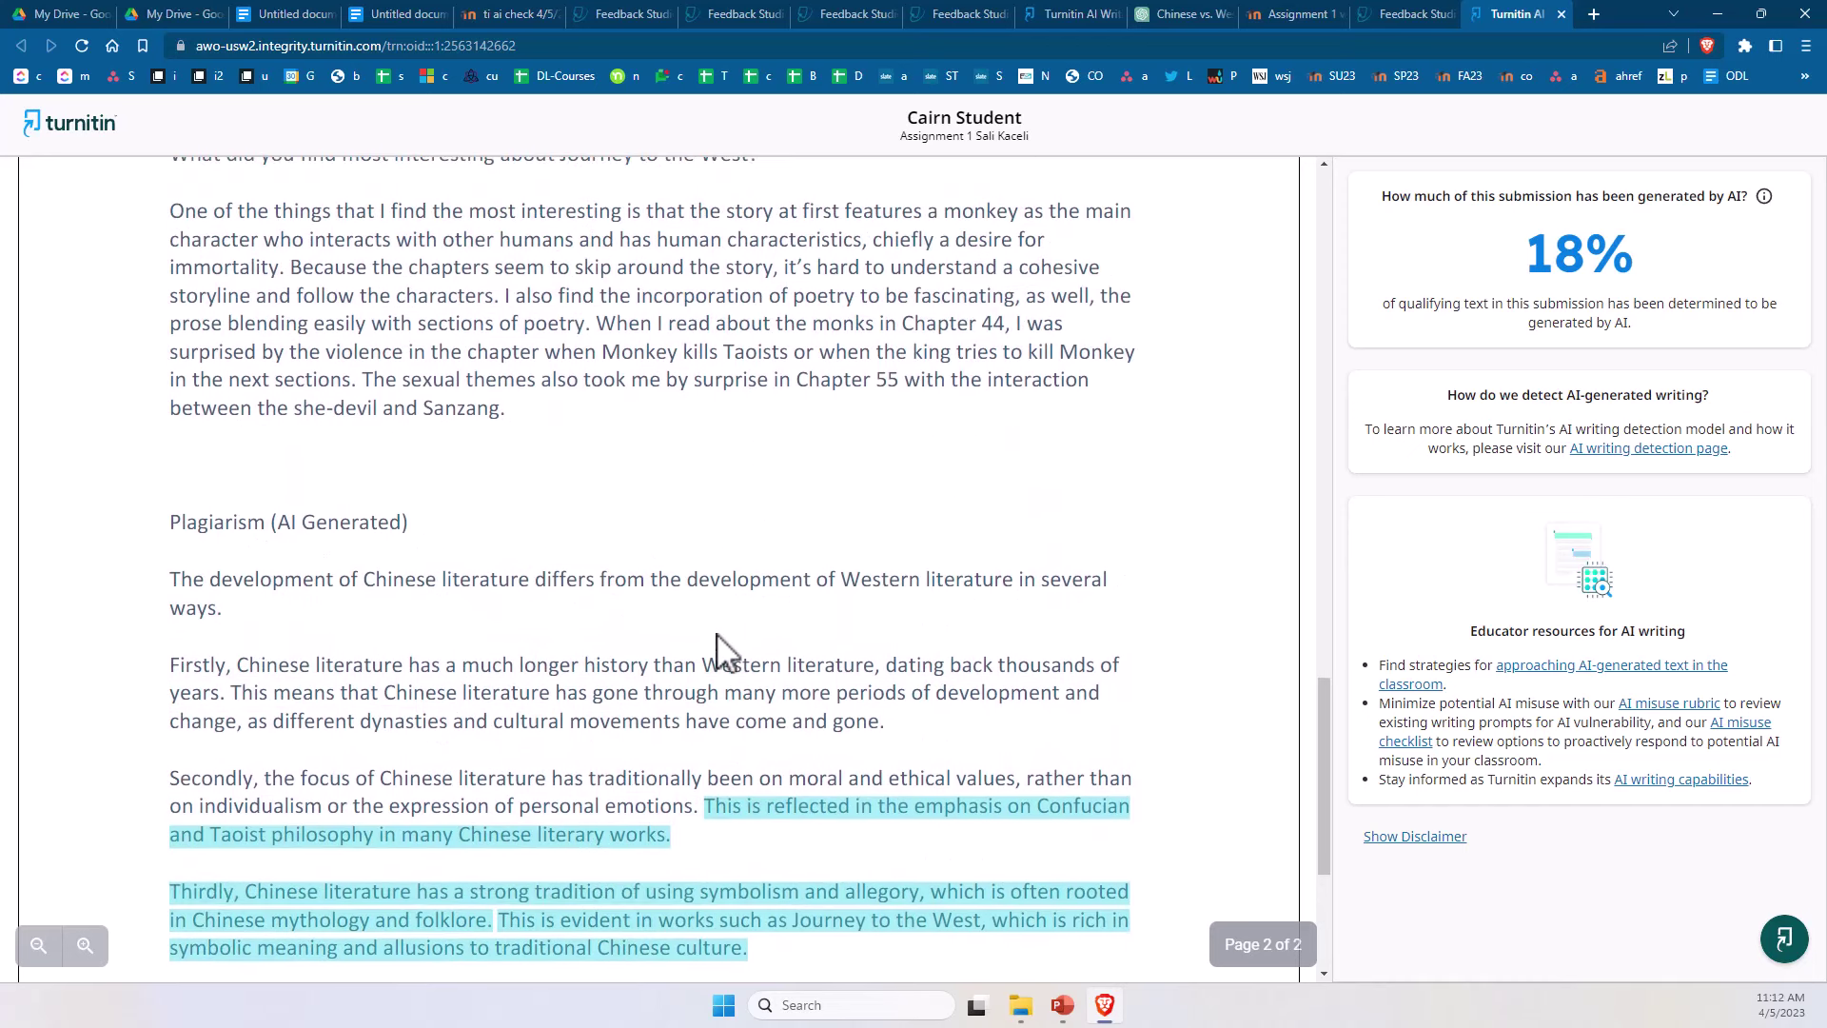
scroll(653, 692, "up", 10)
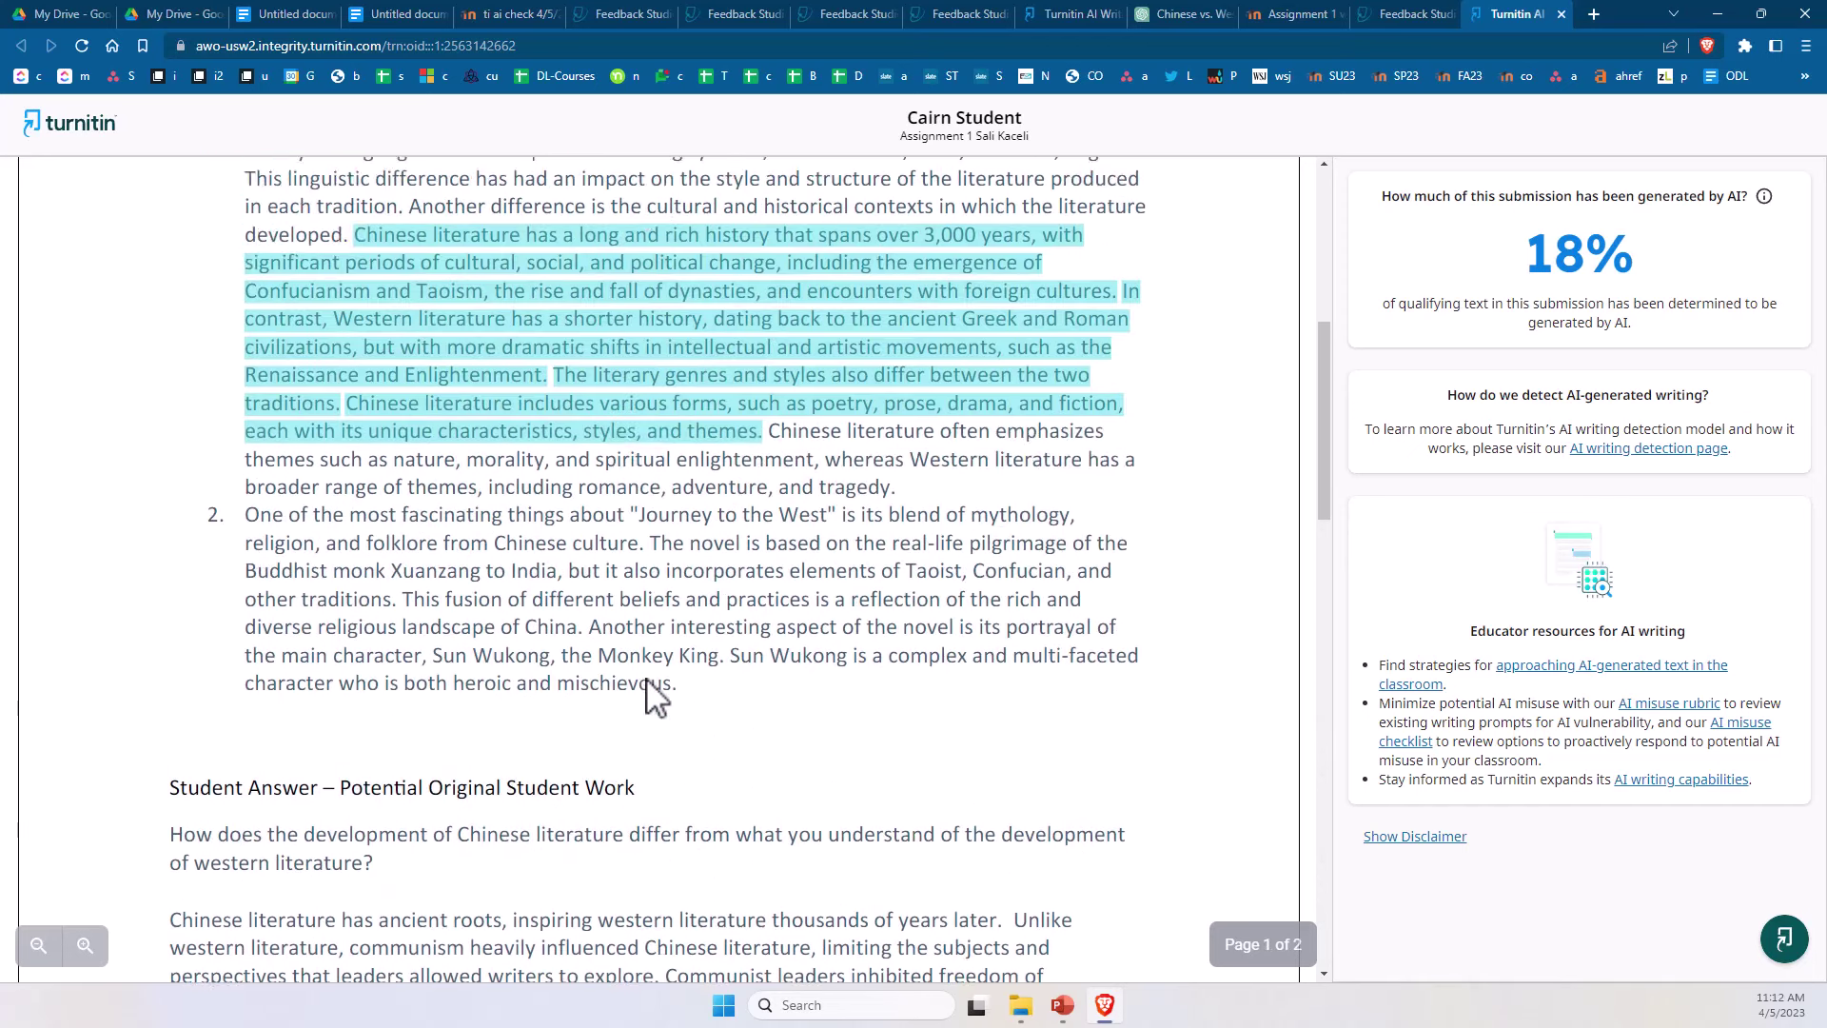
scroll(653, 693, "up", 5)
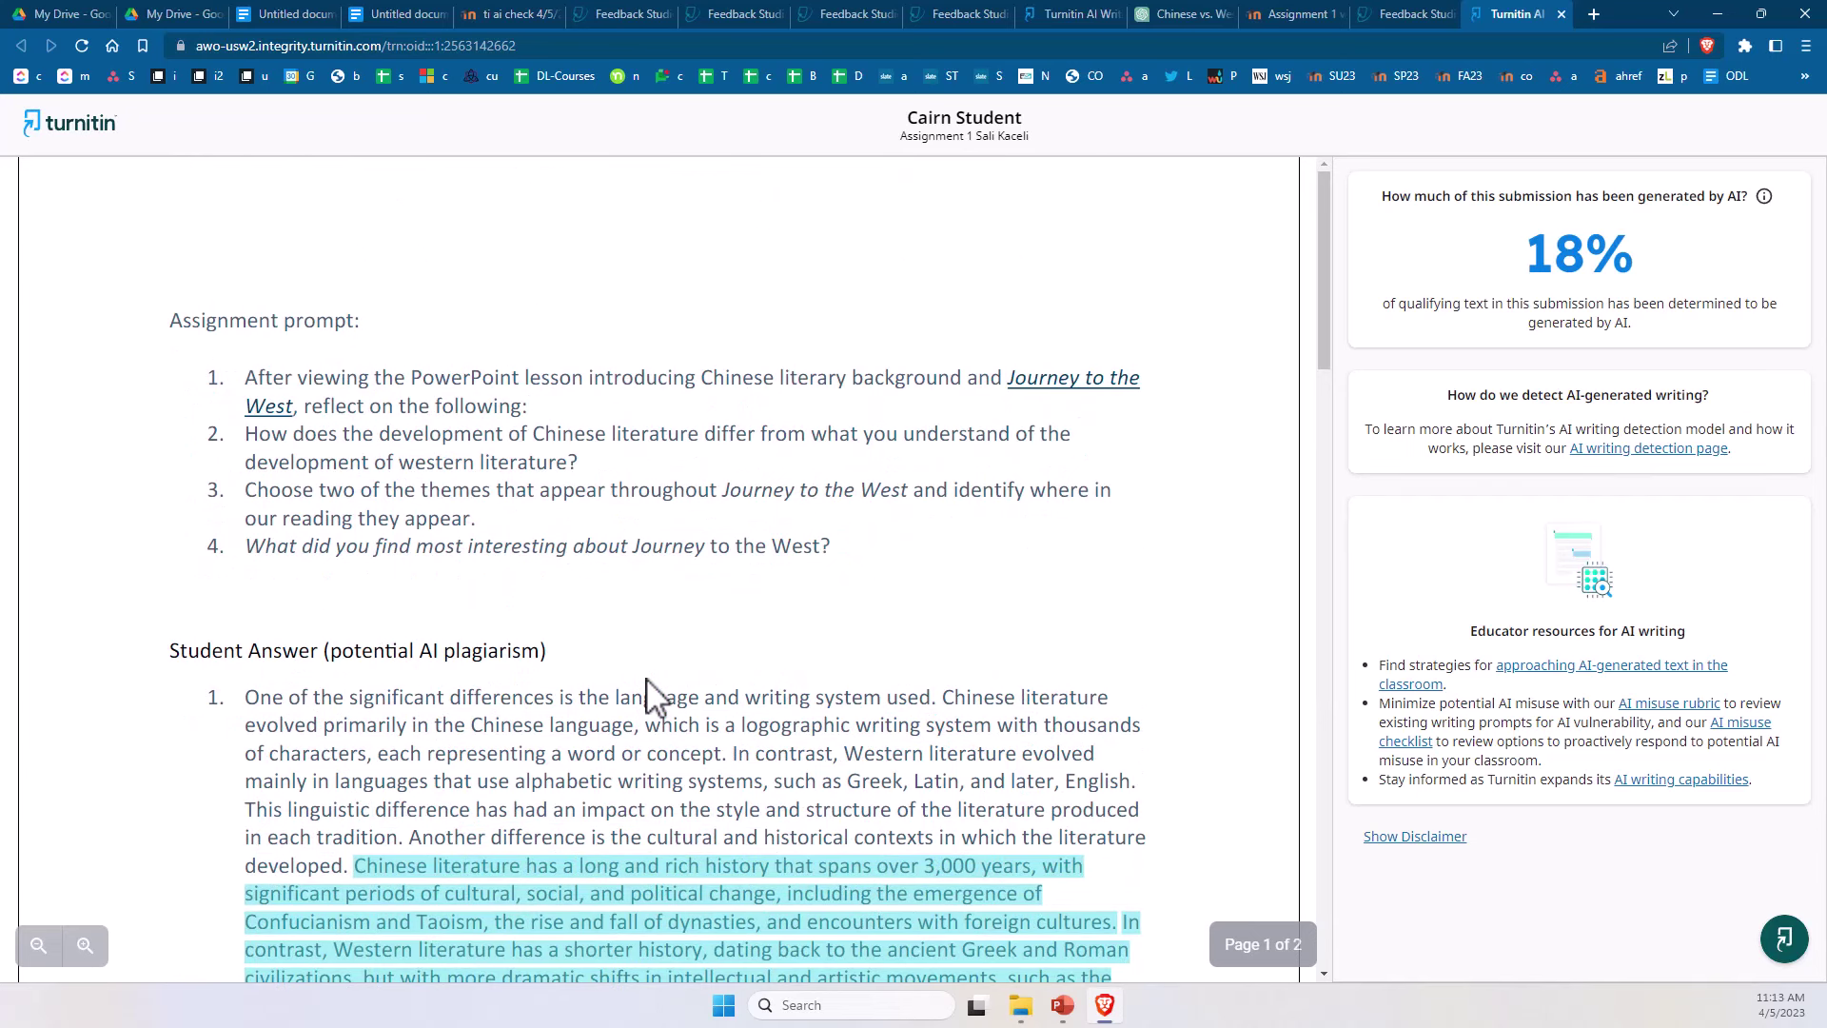
scroll(844, 742, "down", 2)
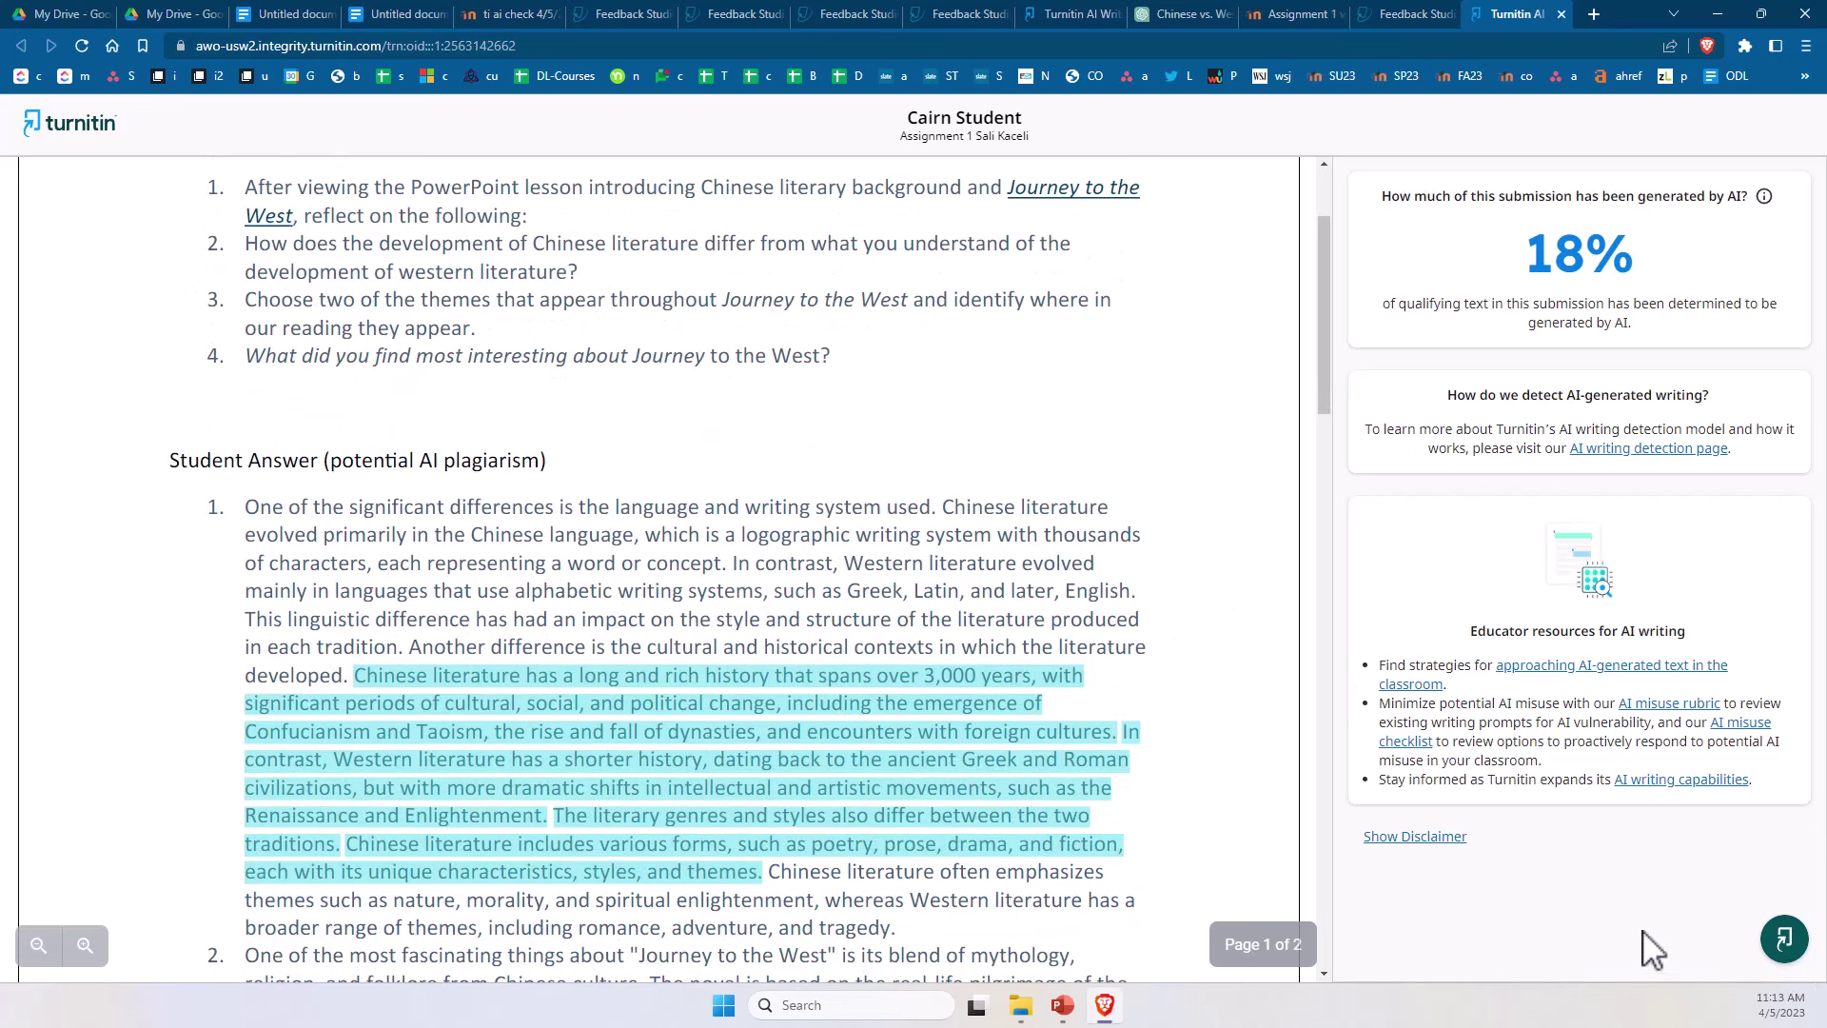
Step: Reveal the AI detection accuracy disclaimer and highlight the detection model explanation
left_click(1430, 841)
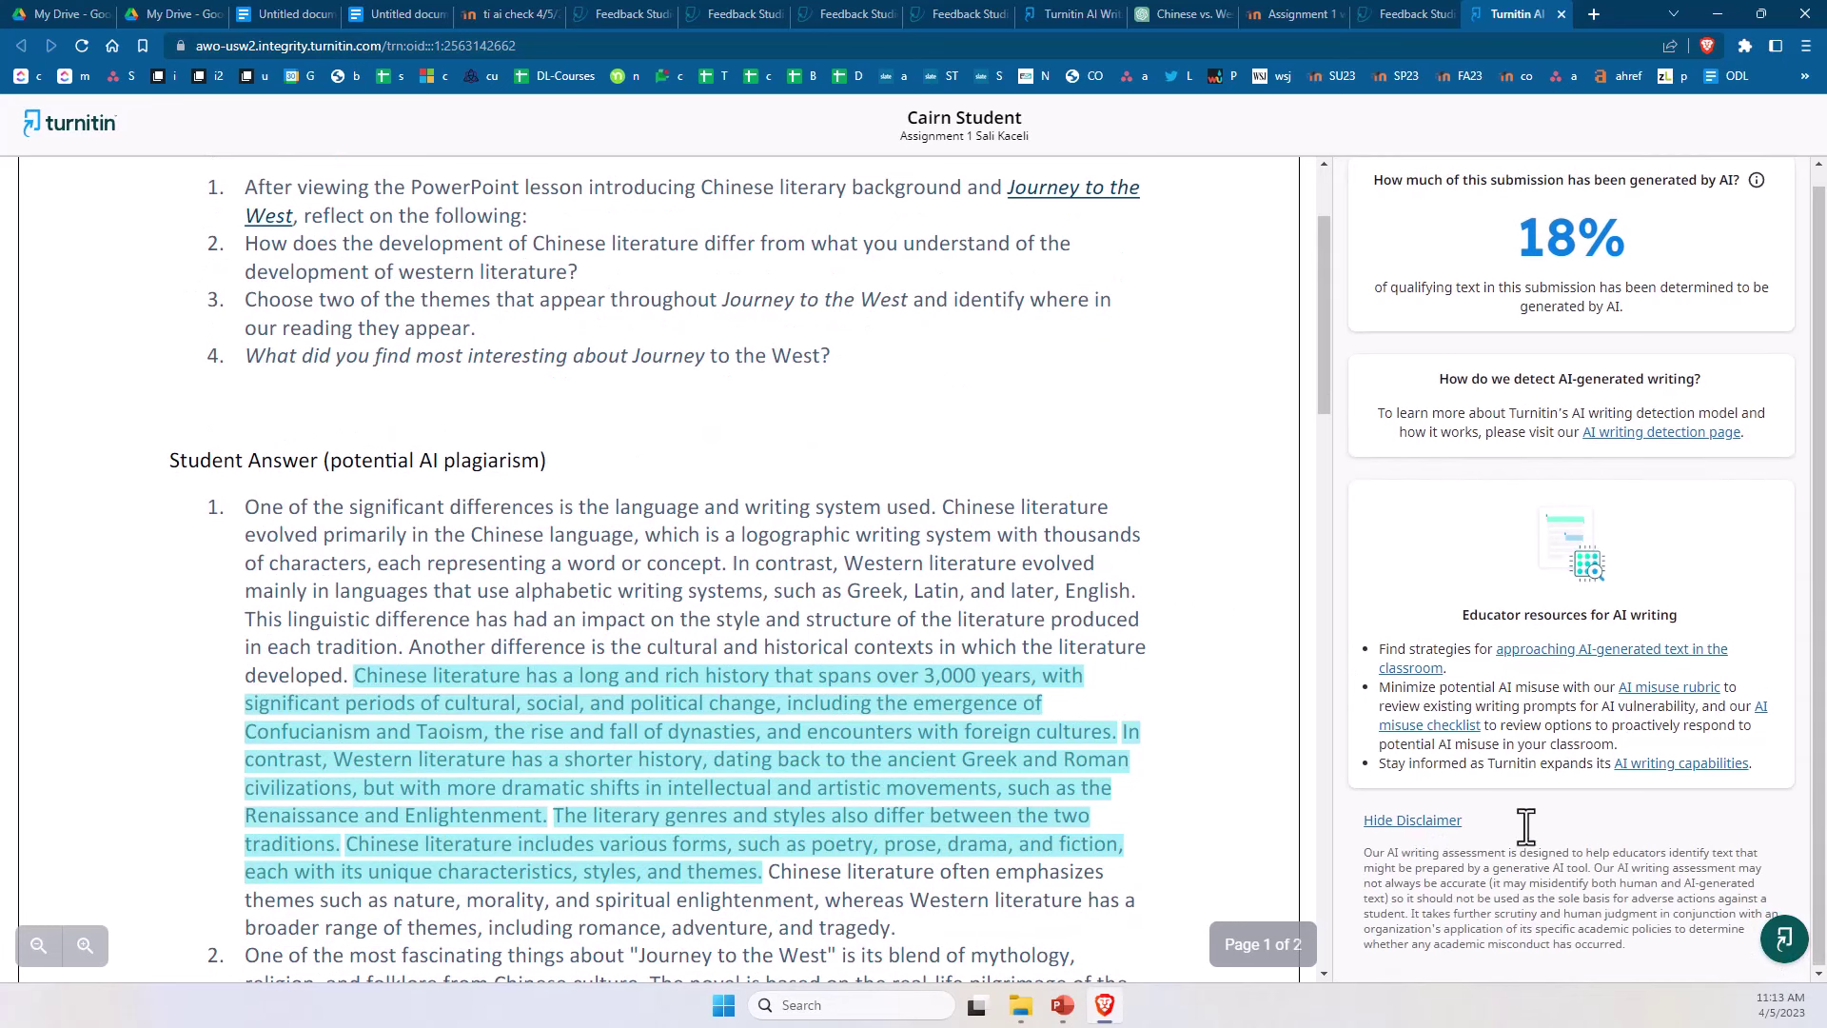
scroll(1608, 475, "up", 1)
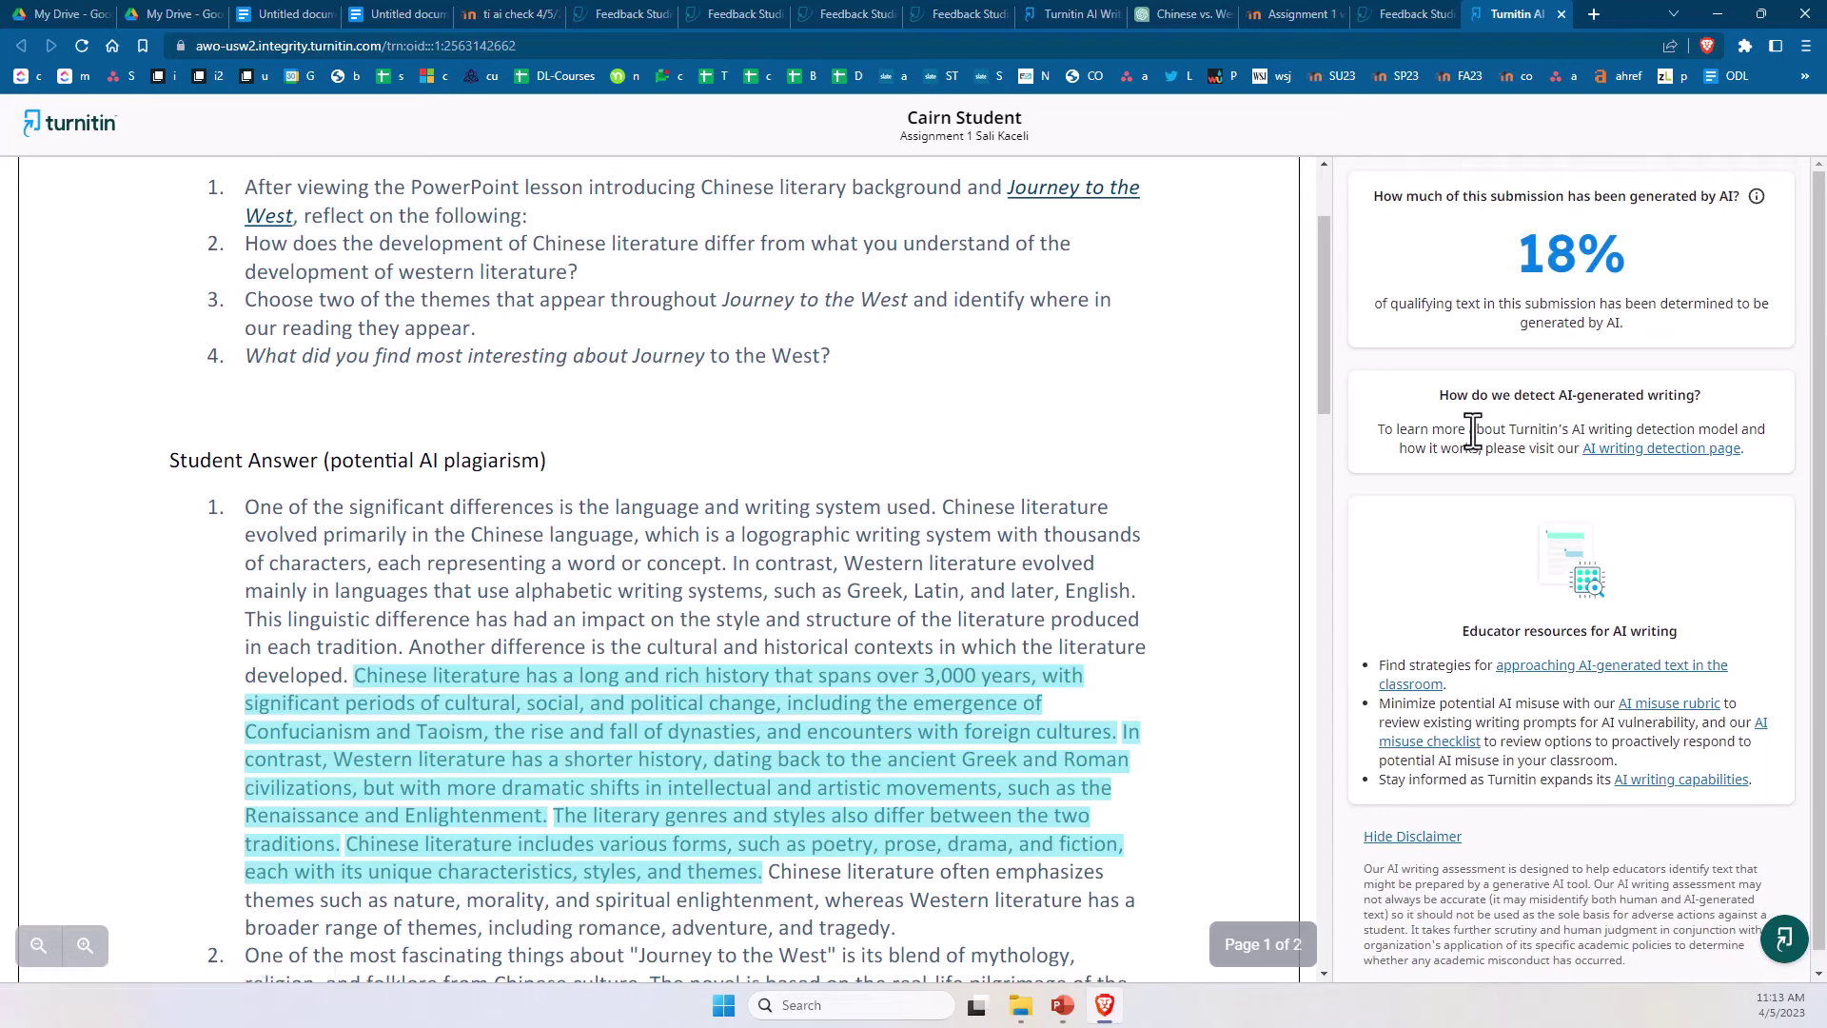
left_click_drag(1471, 429, 1501, 450)
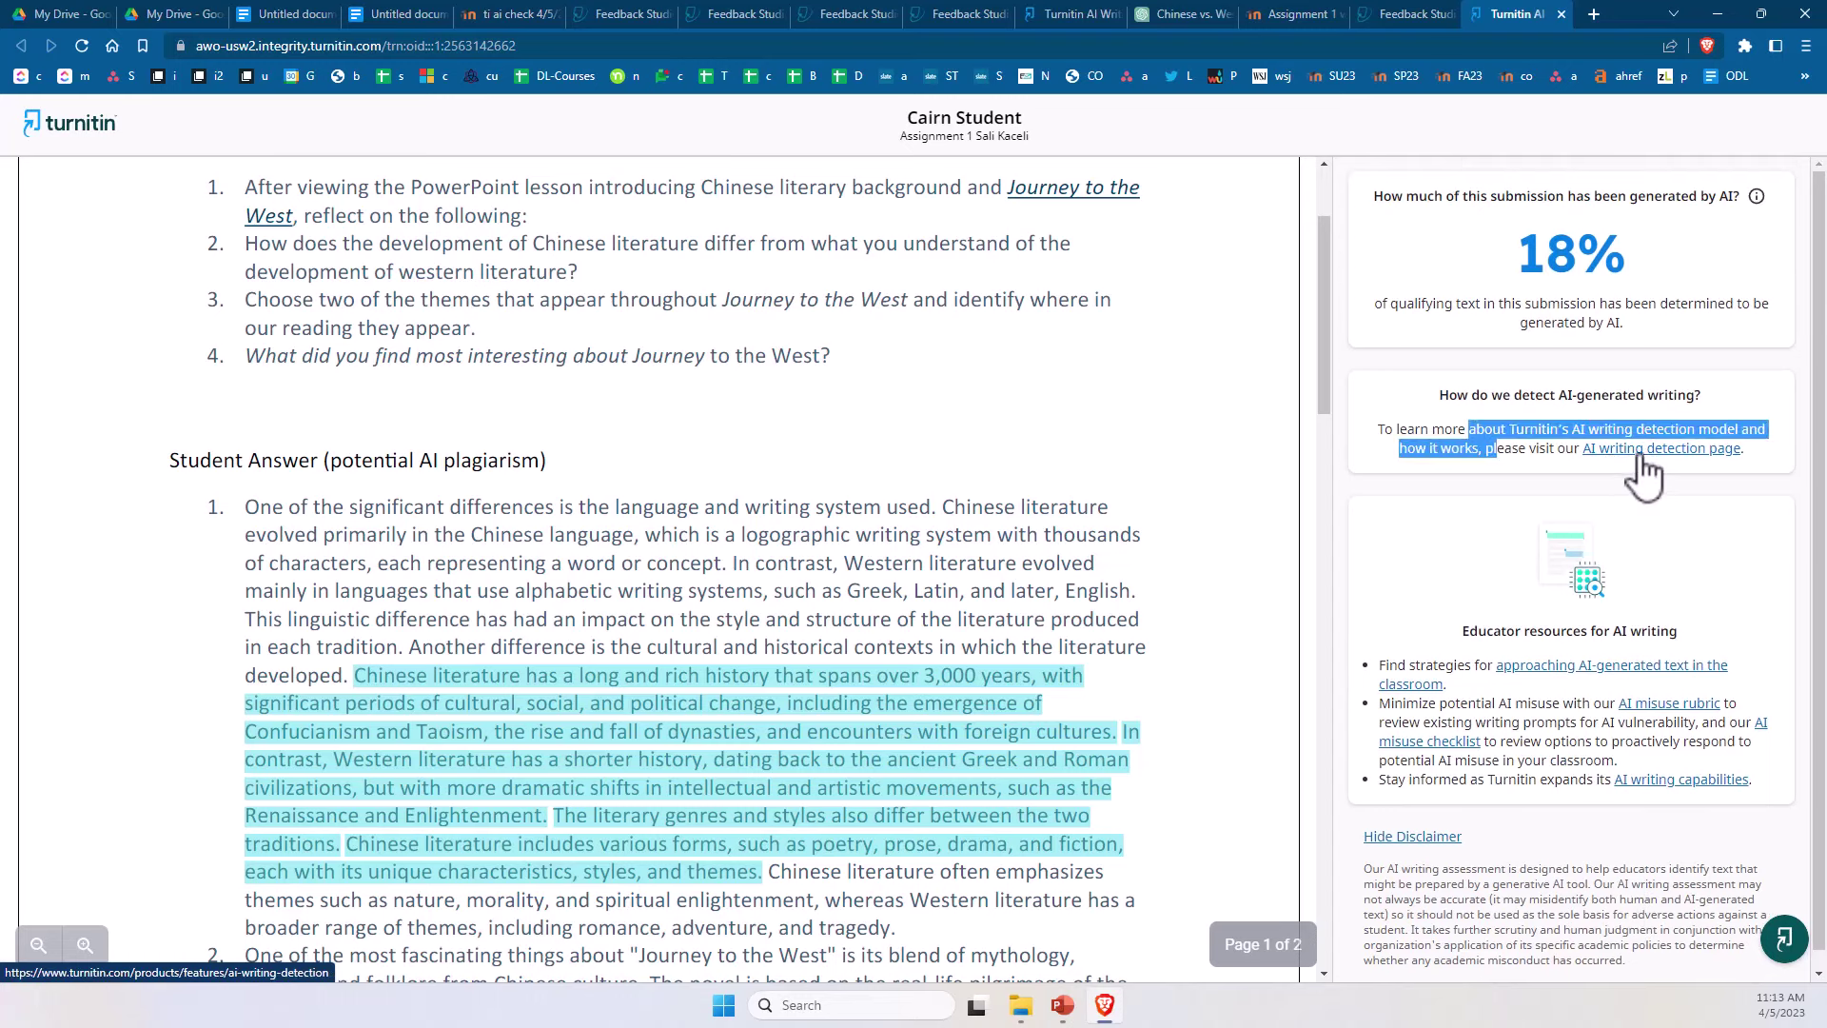
Step: Go through the AI report's guided tour step by step and dismiss its final popup
left_click(1784, 938)
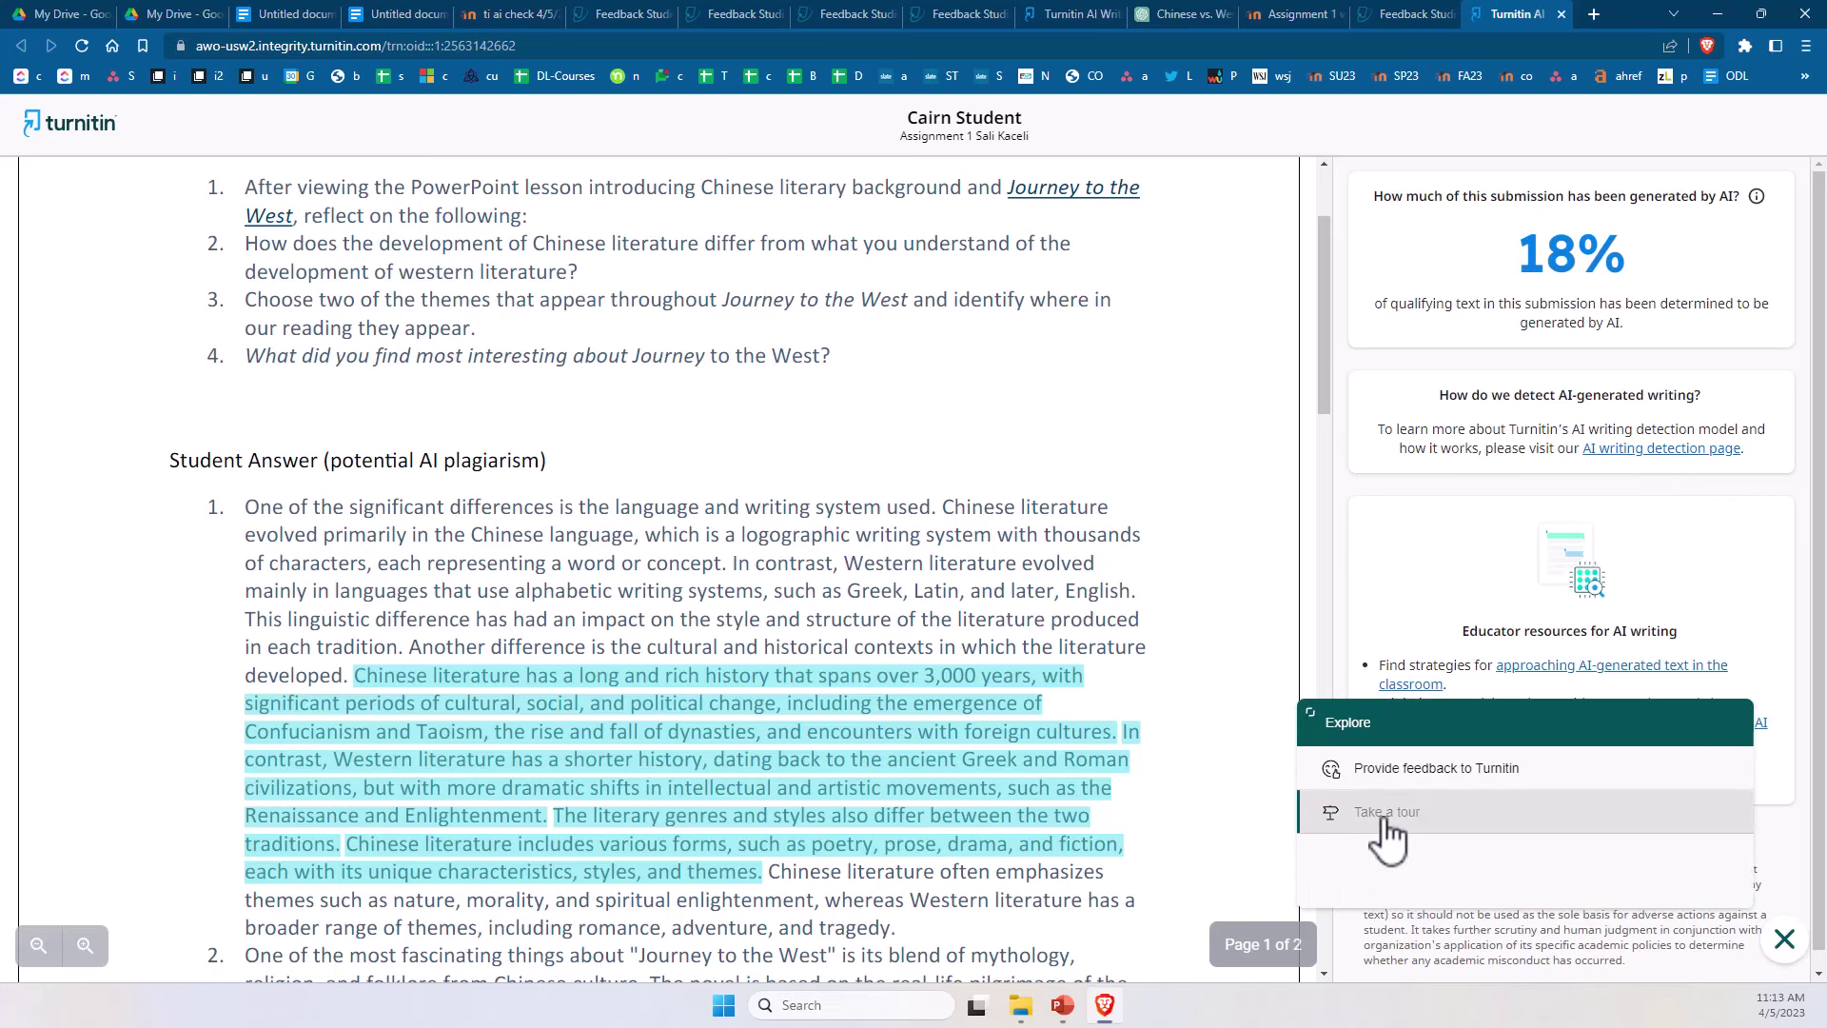
left_click(1387, 832)
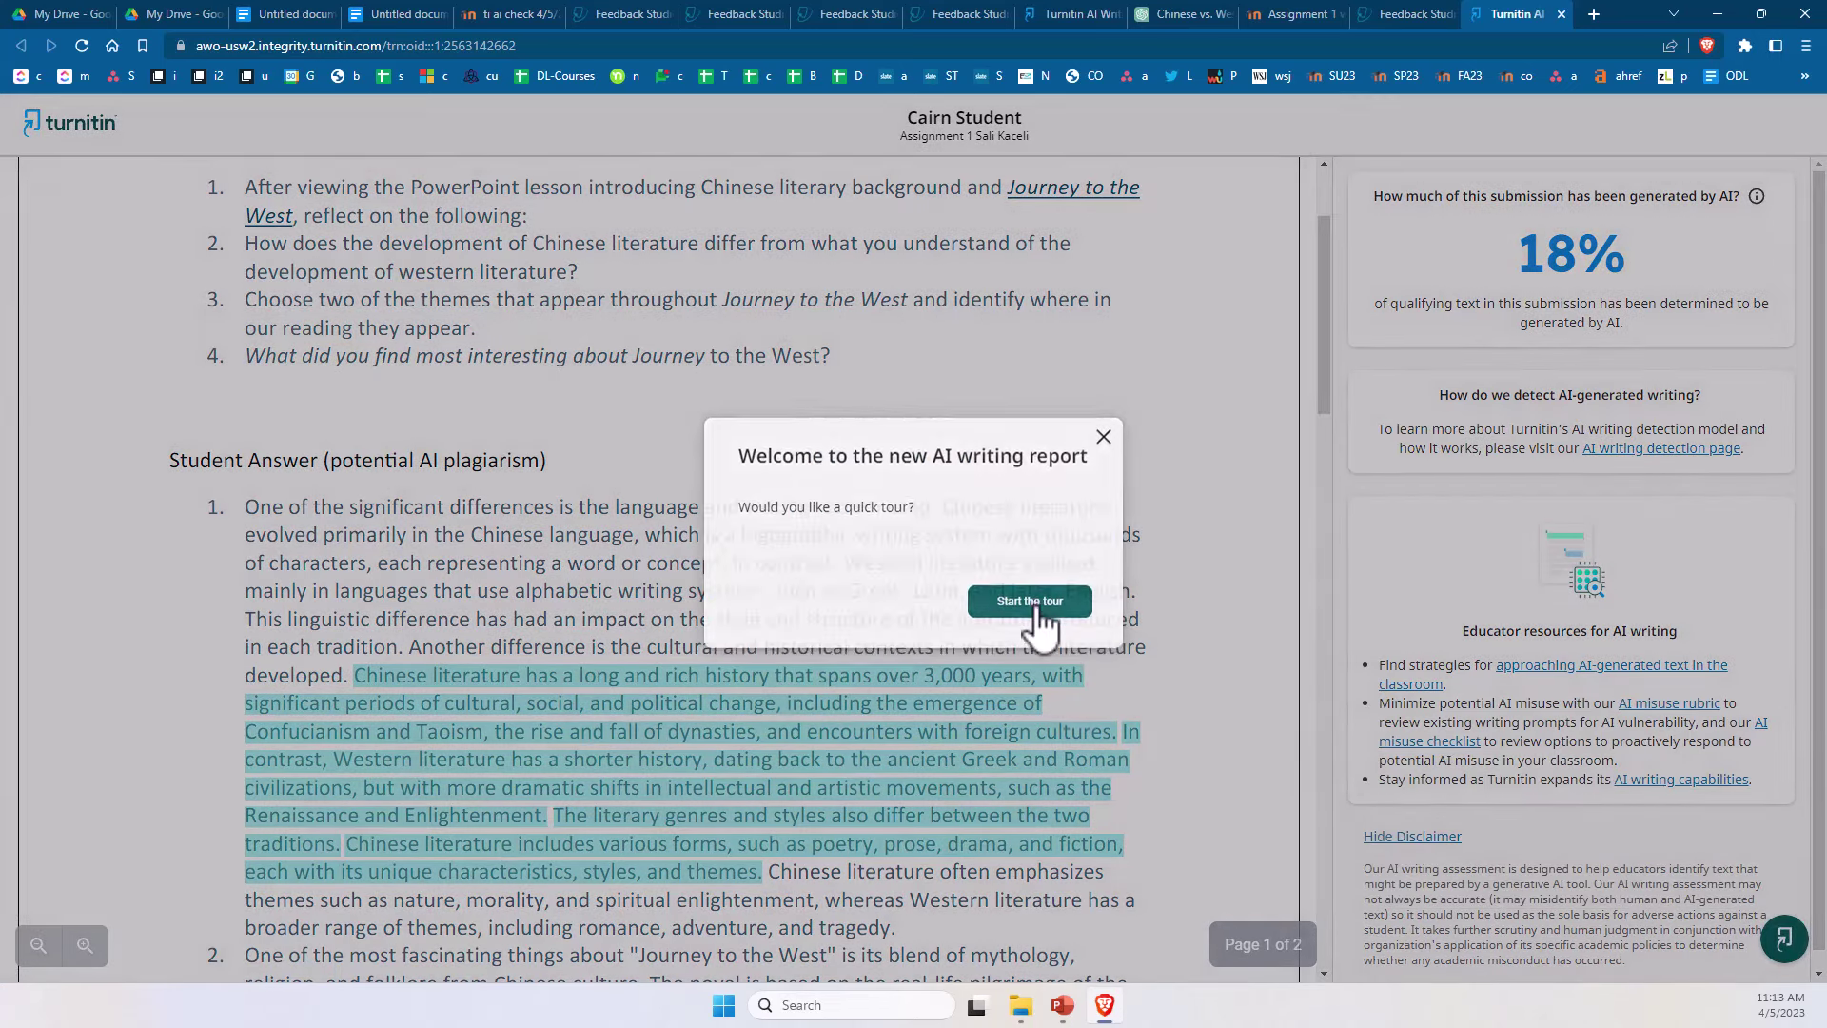
left_click(1035, 610)
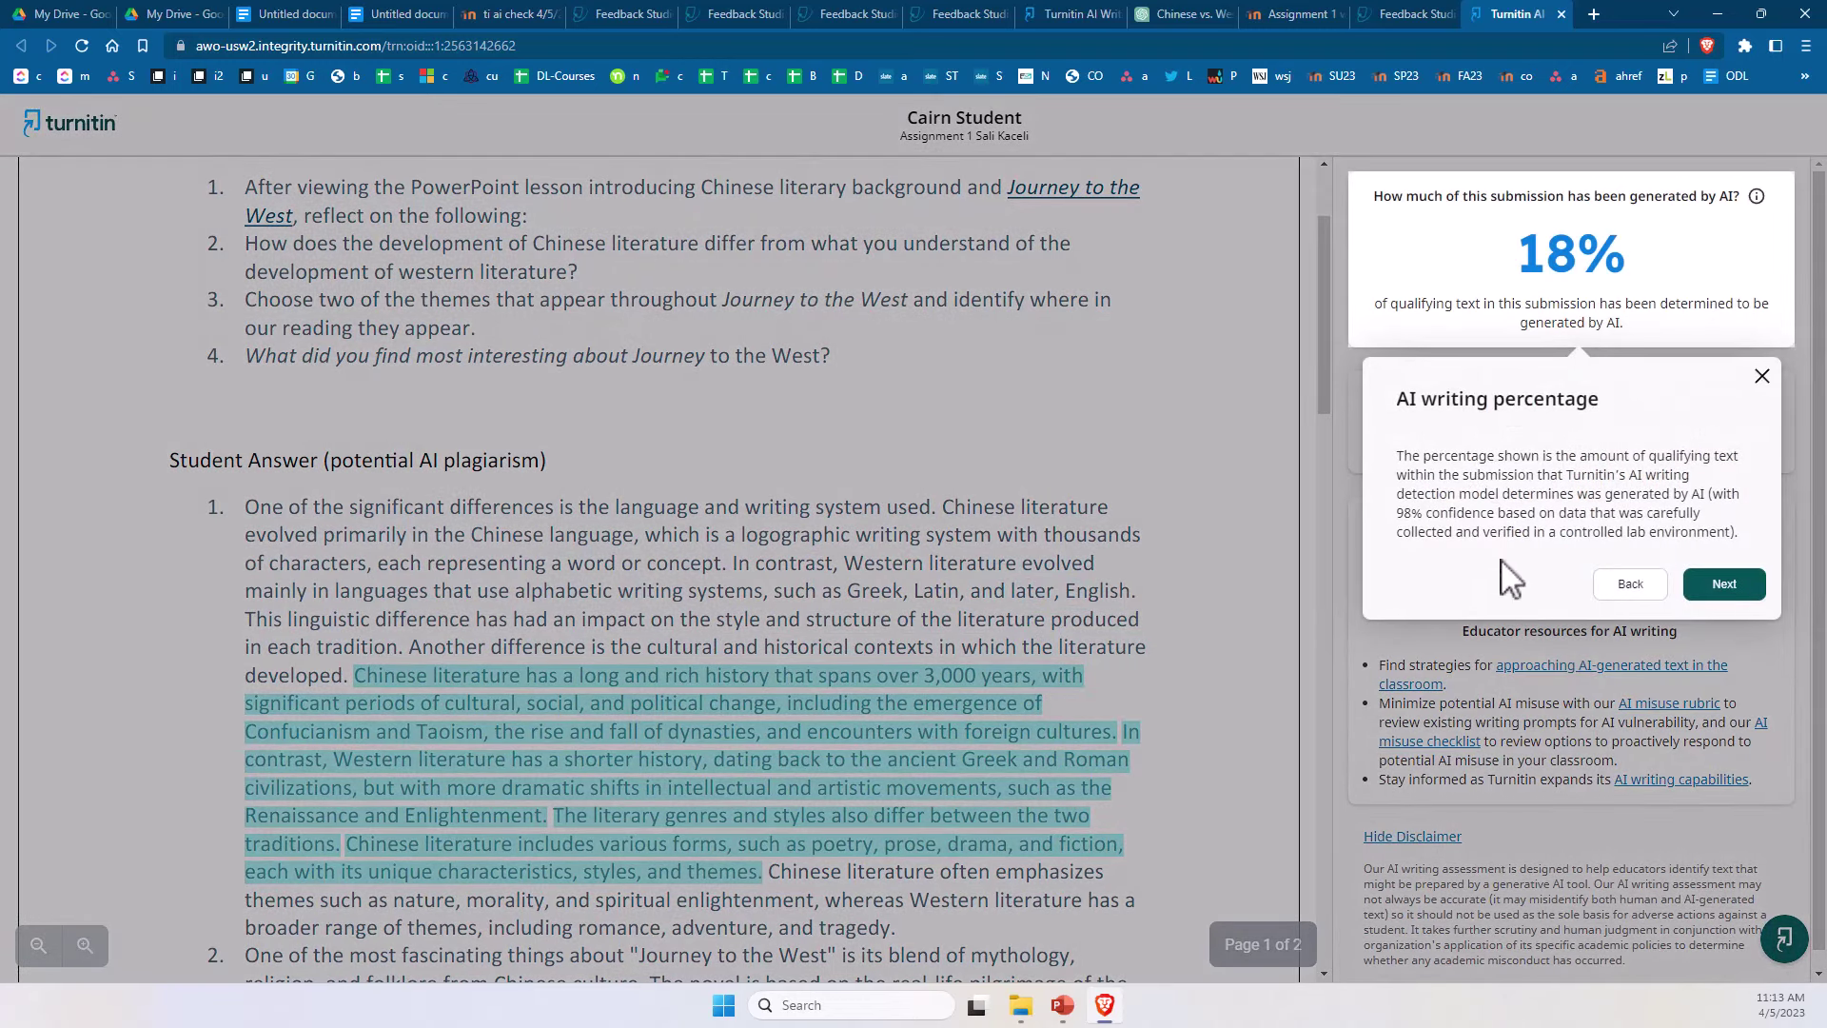
left_click_drag(1507, 475, 1705, 569)
left_click(1724, 584)
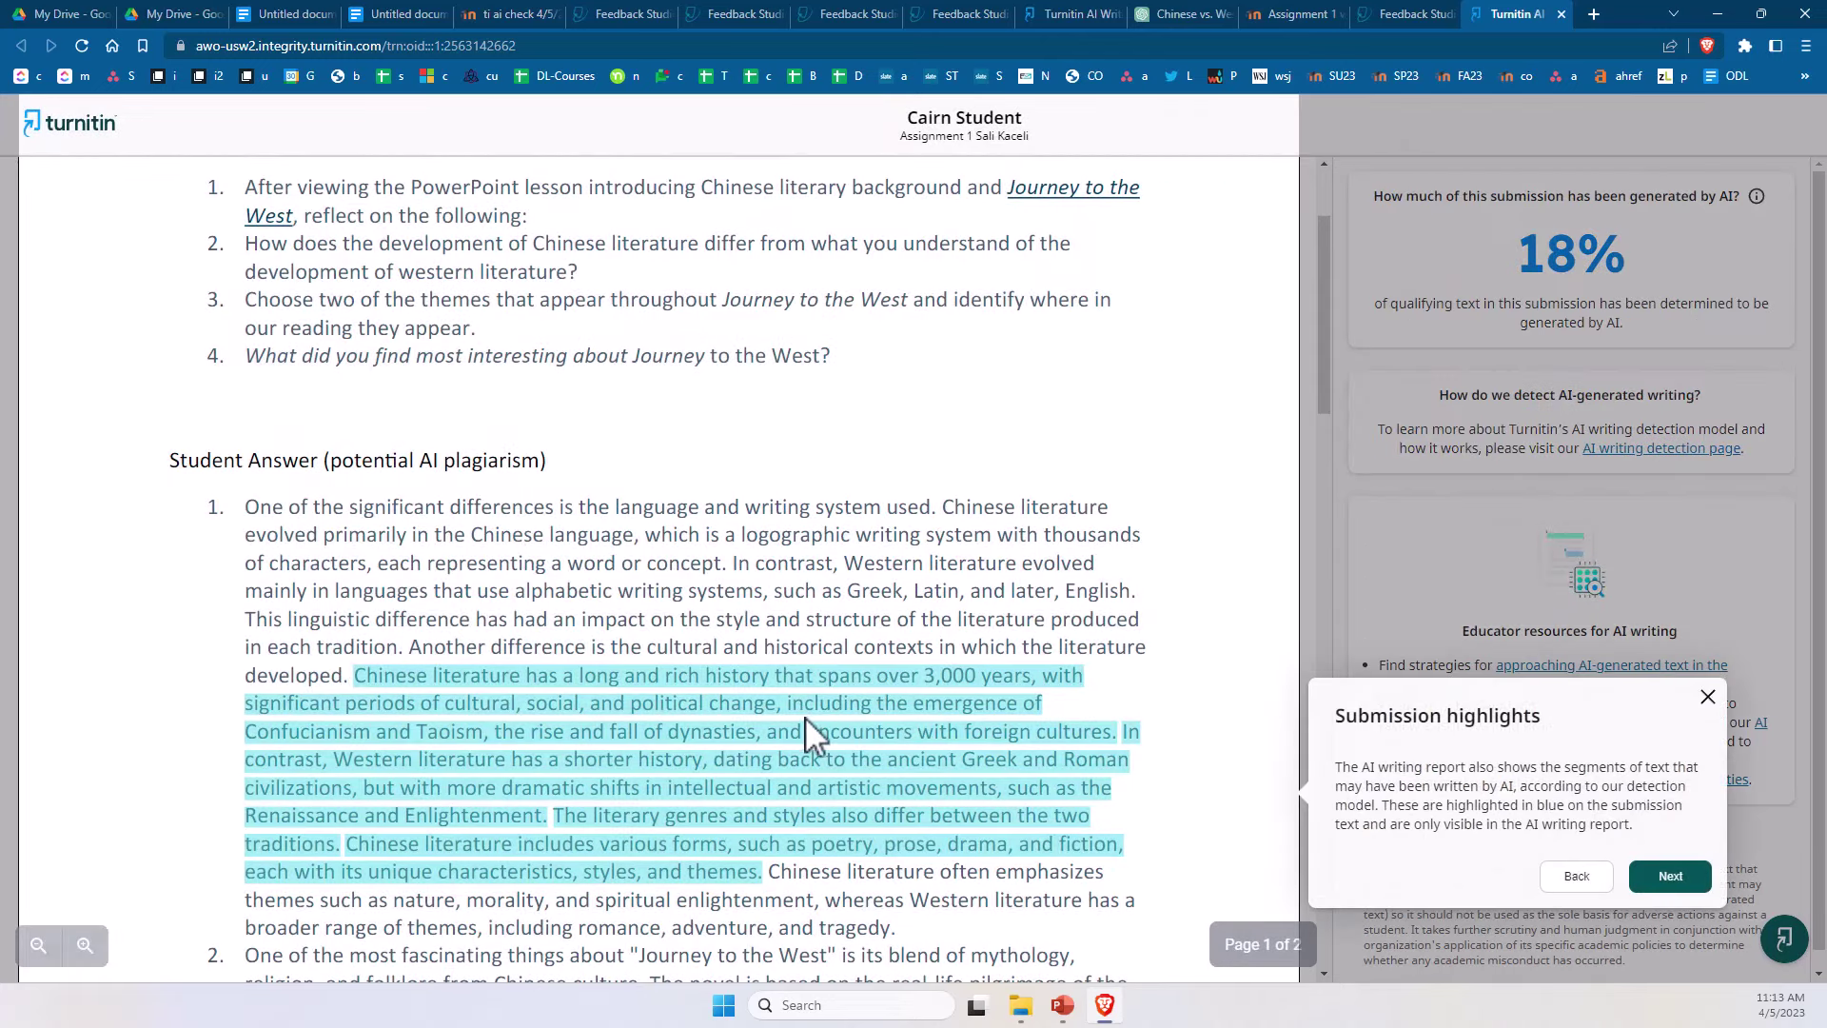
scroll(731, 778, "down", 2)
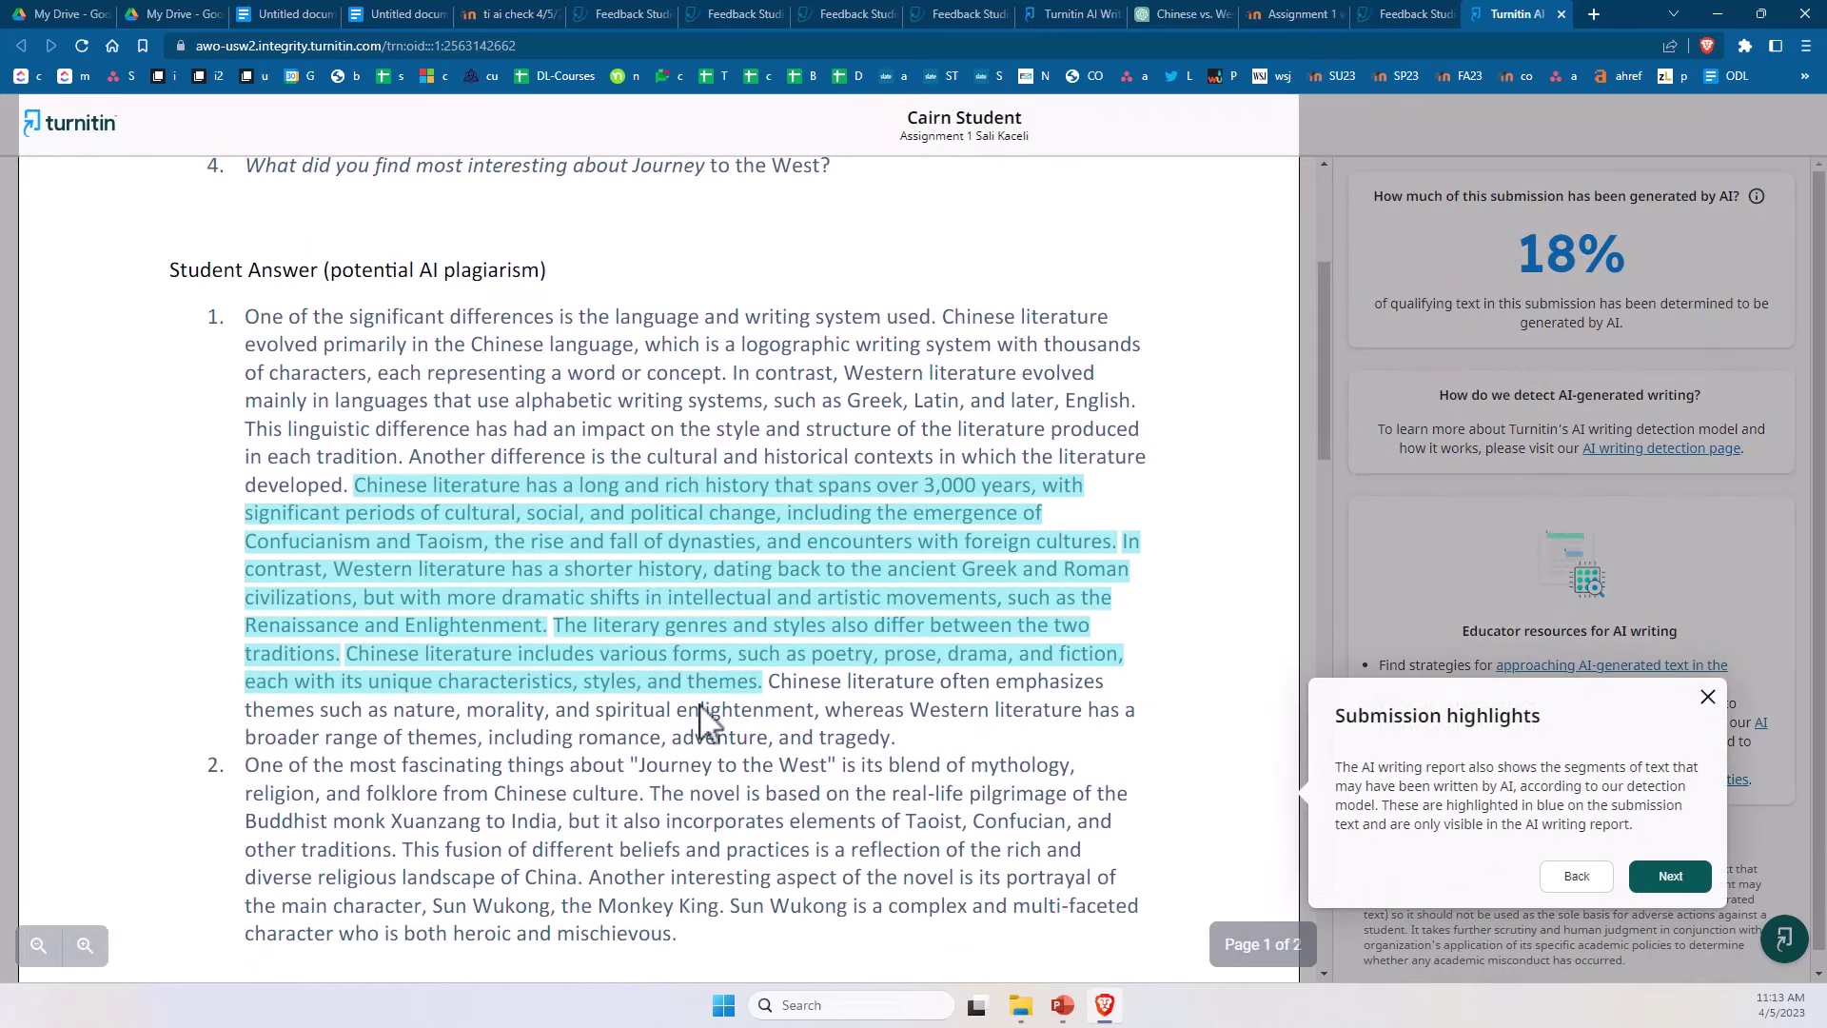
left_click(1670, 875)
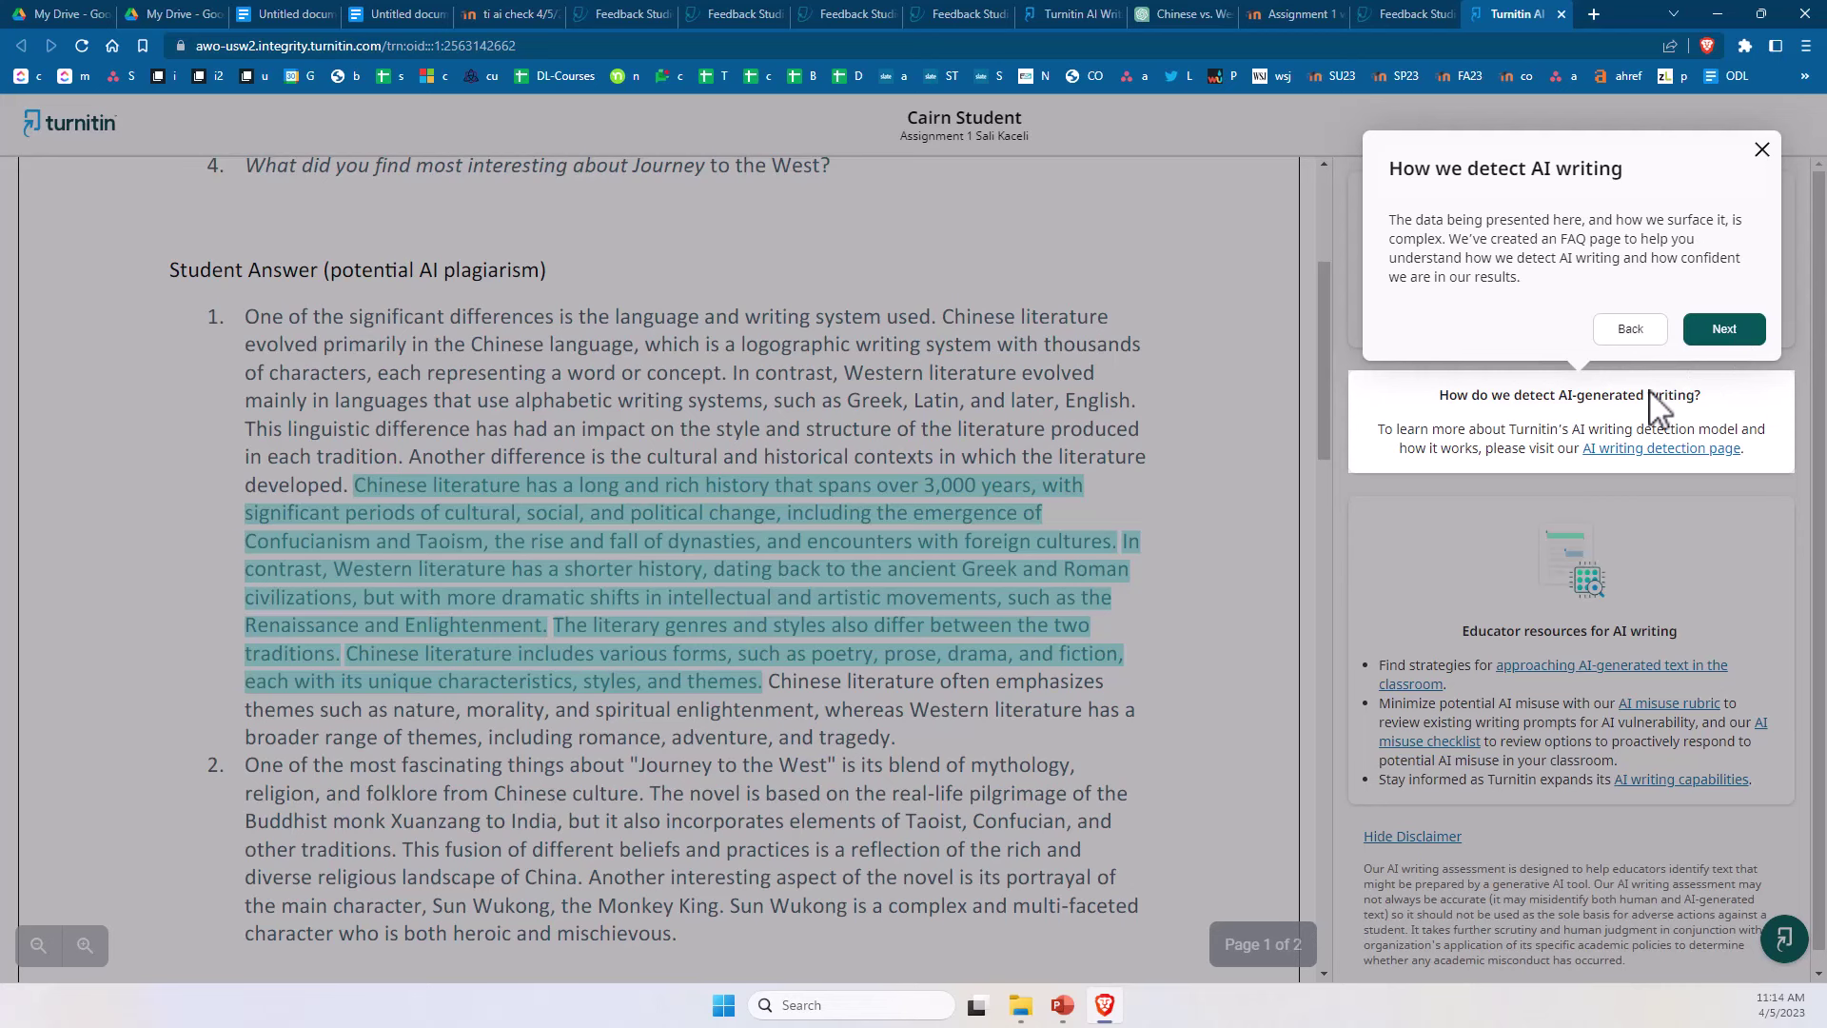
left_click(1012, 447)
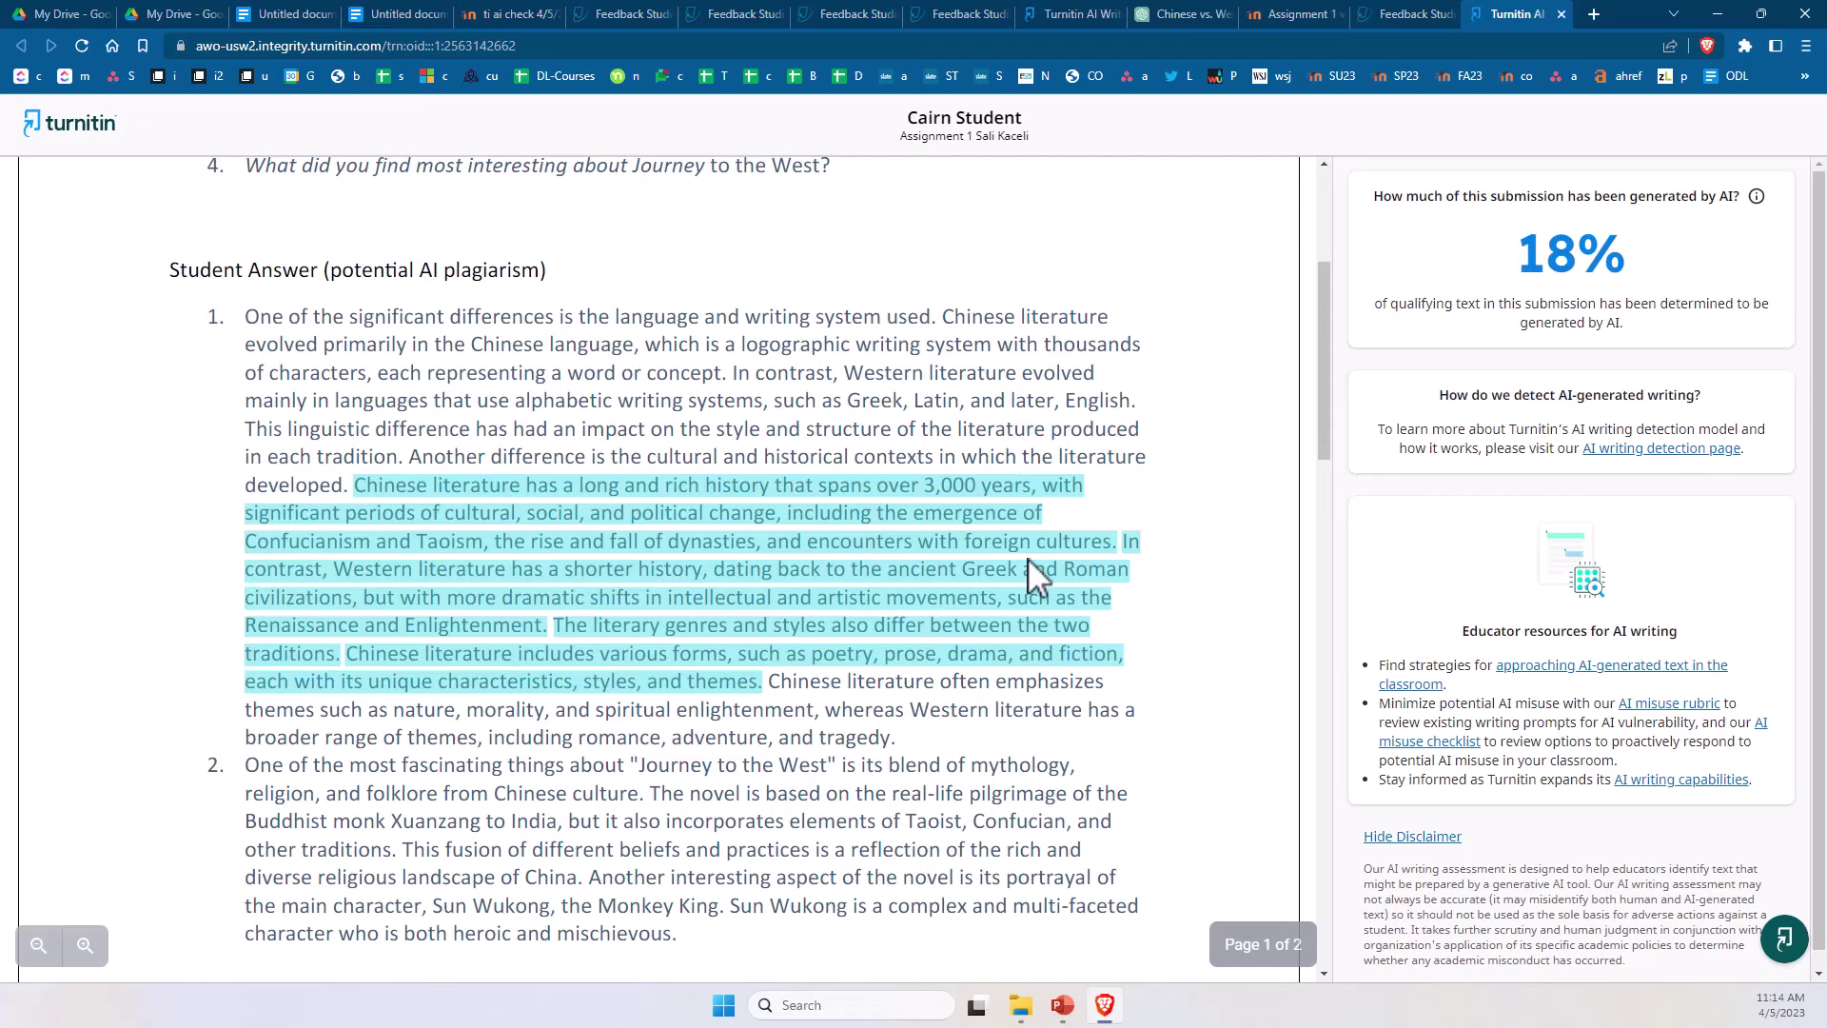
left_click(1406, 13)
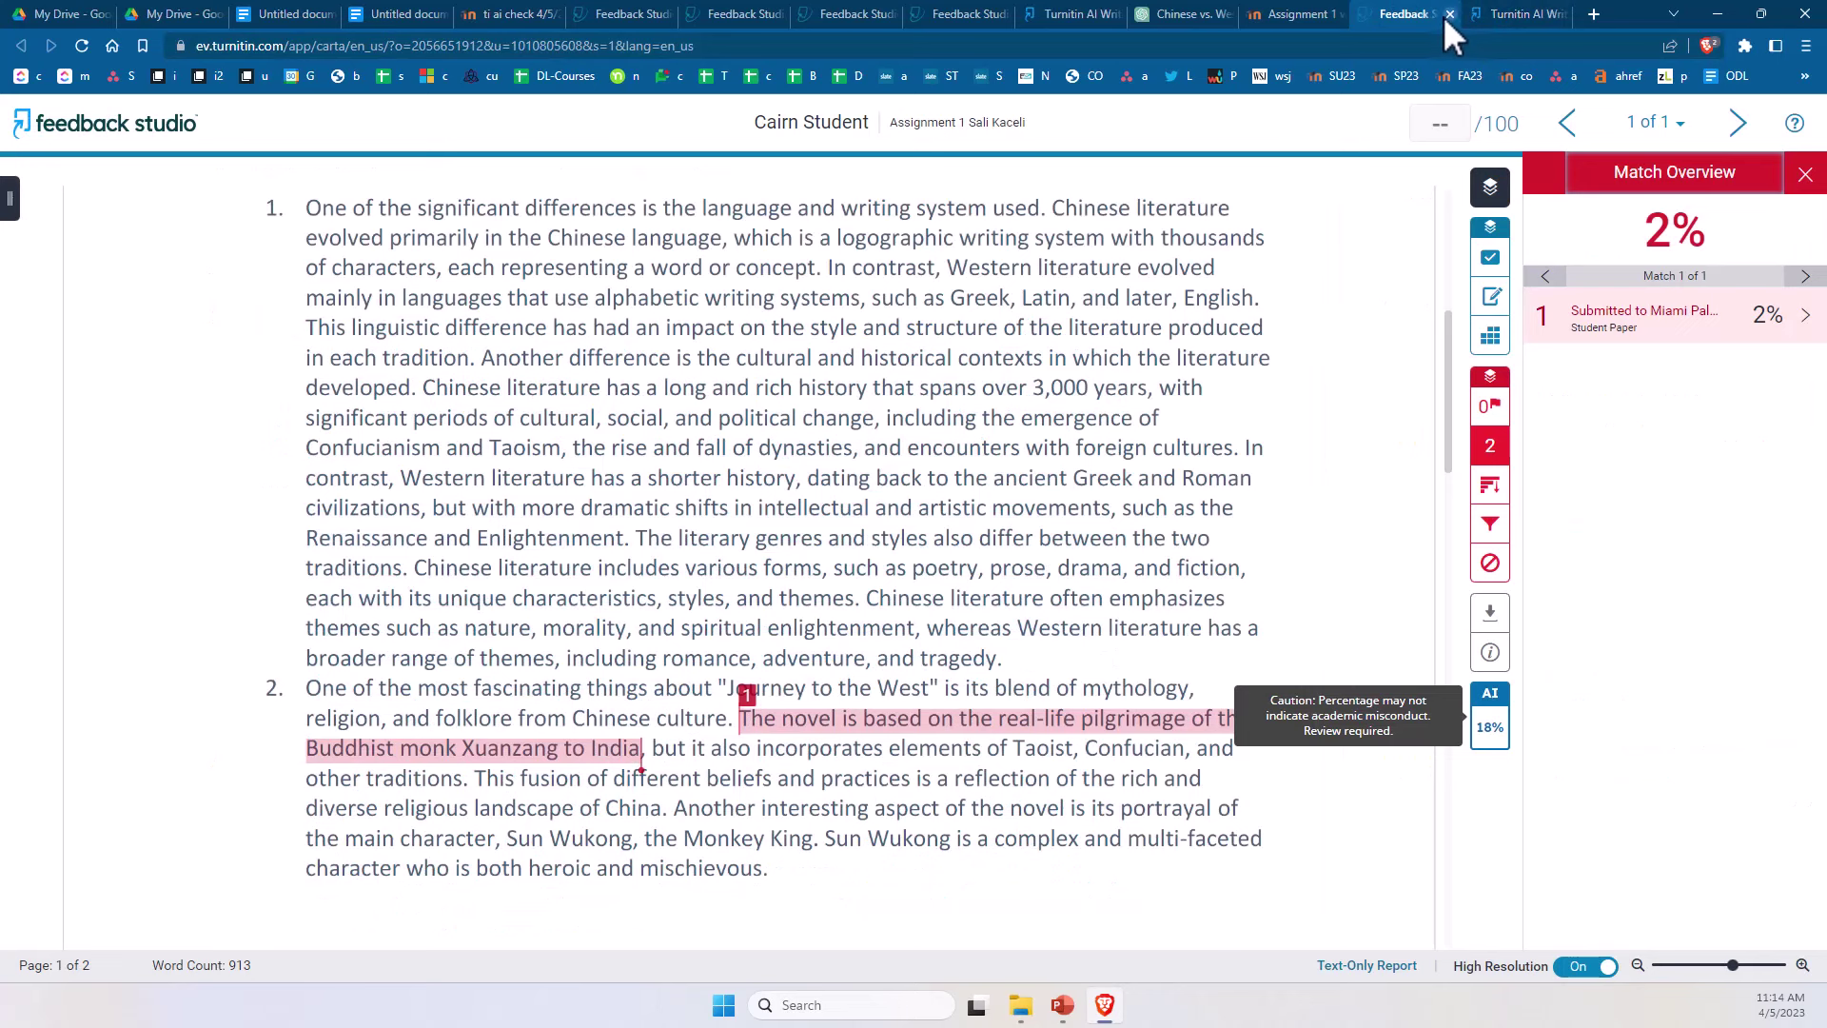
left_click(1492, 14)
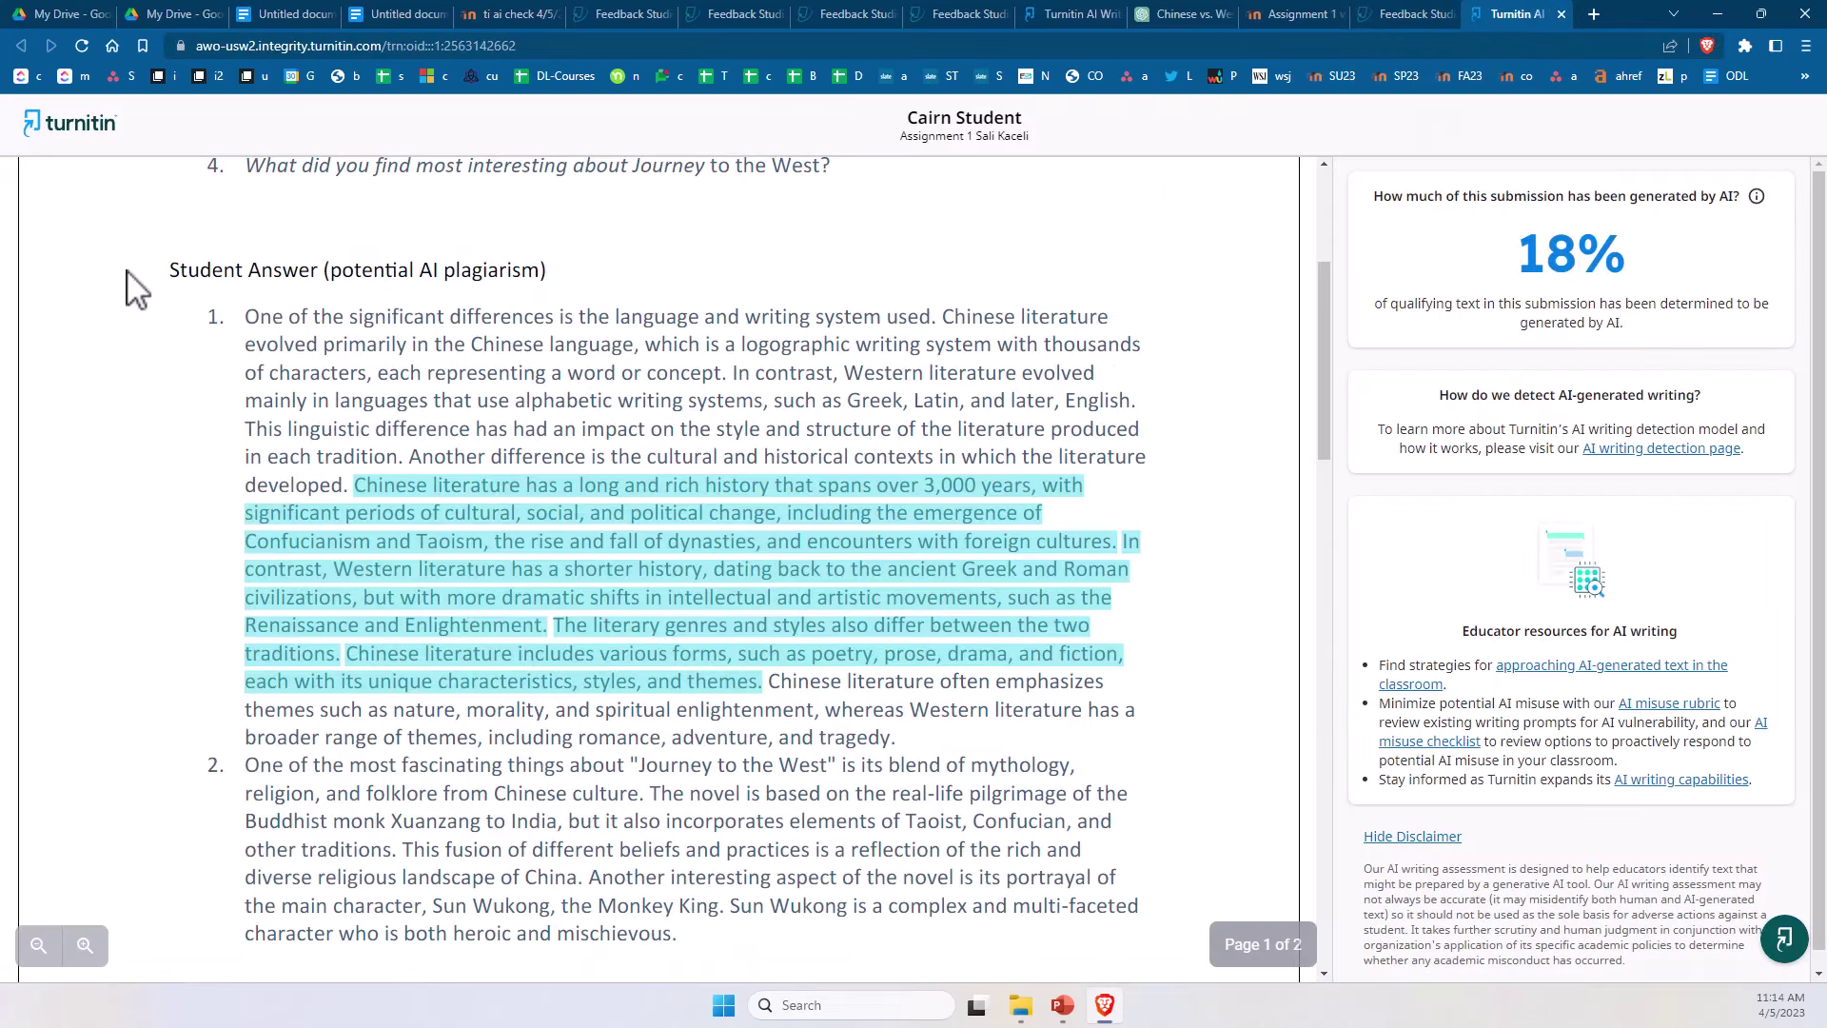
scroll(490, 571, "up", 4)
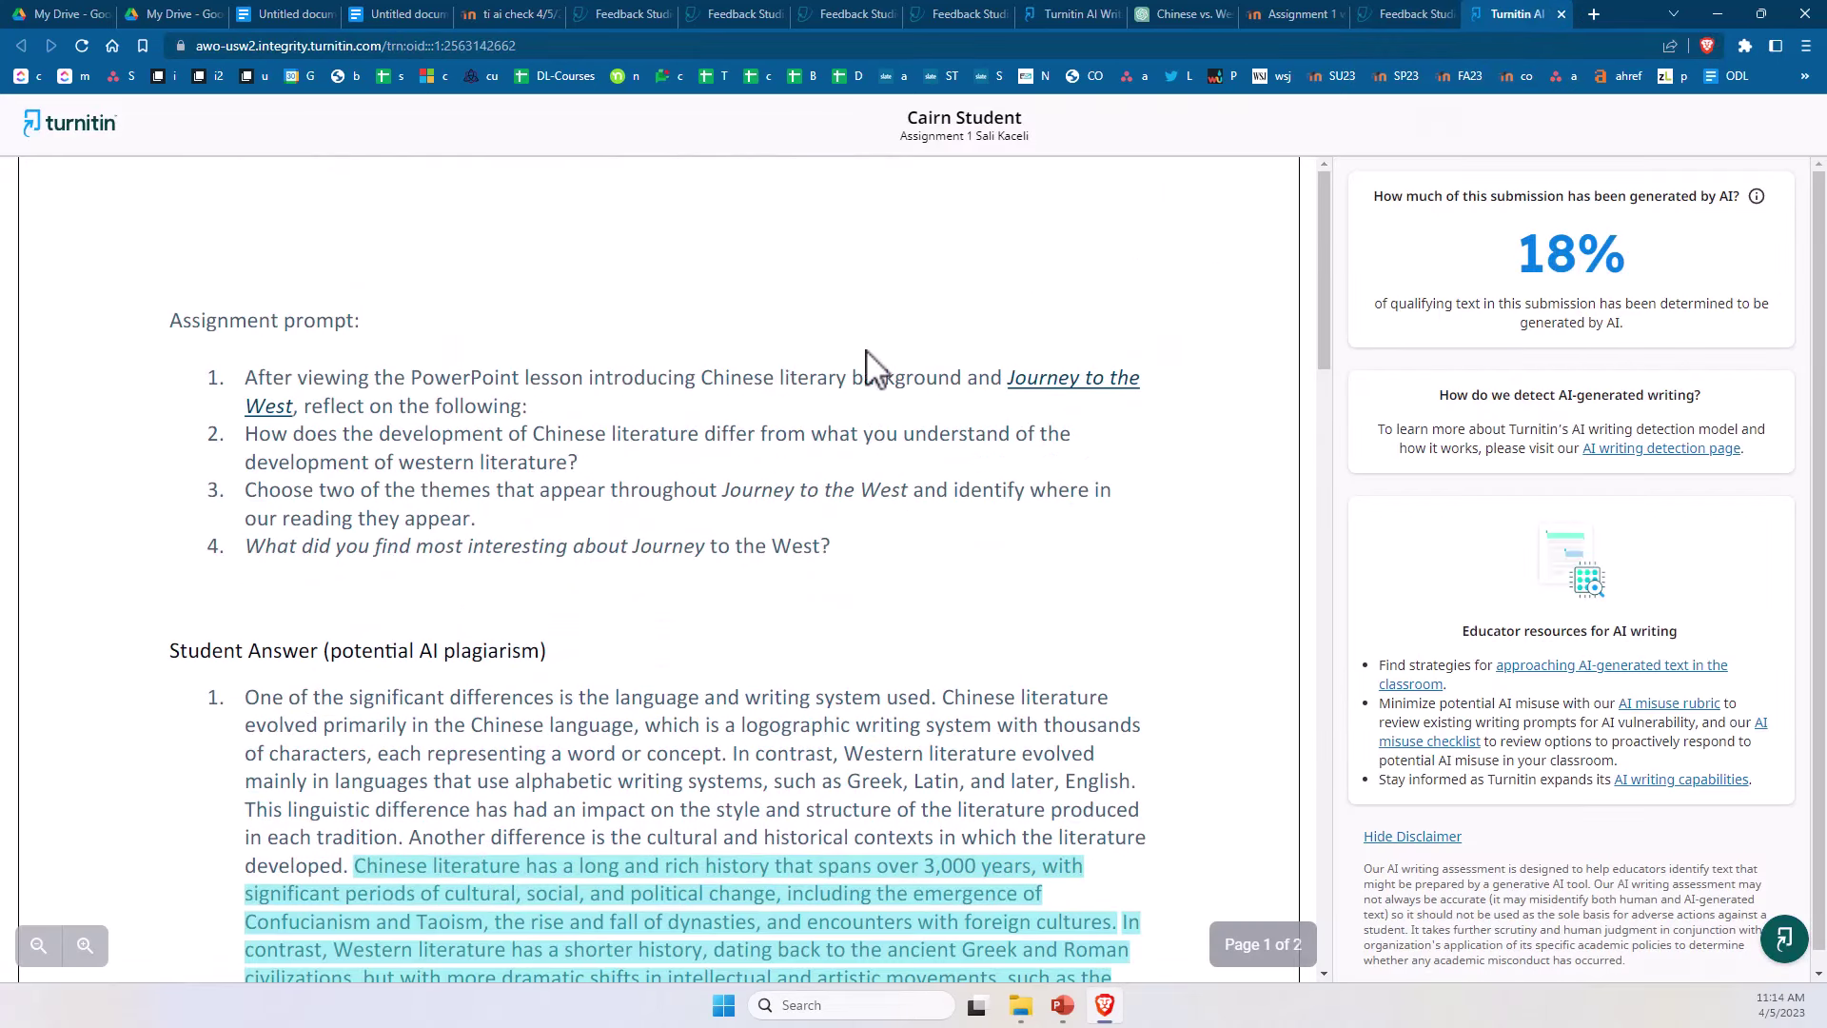
left_click(1410, 11)
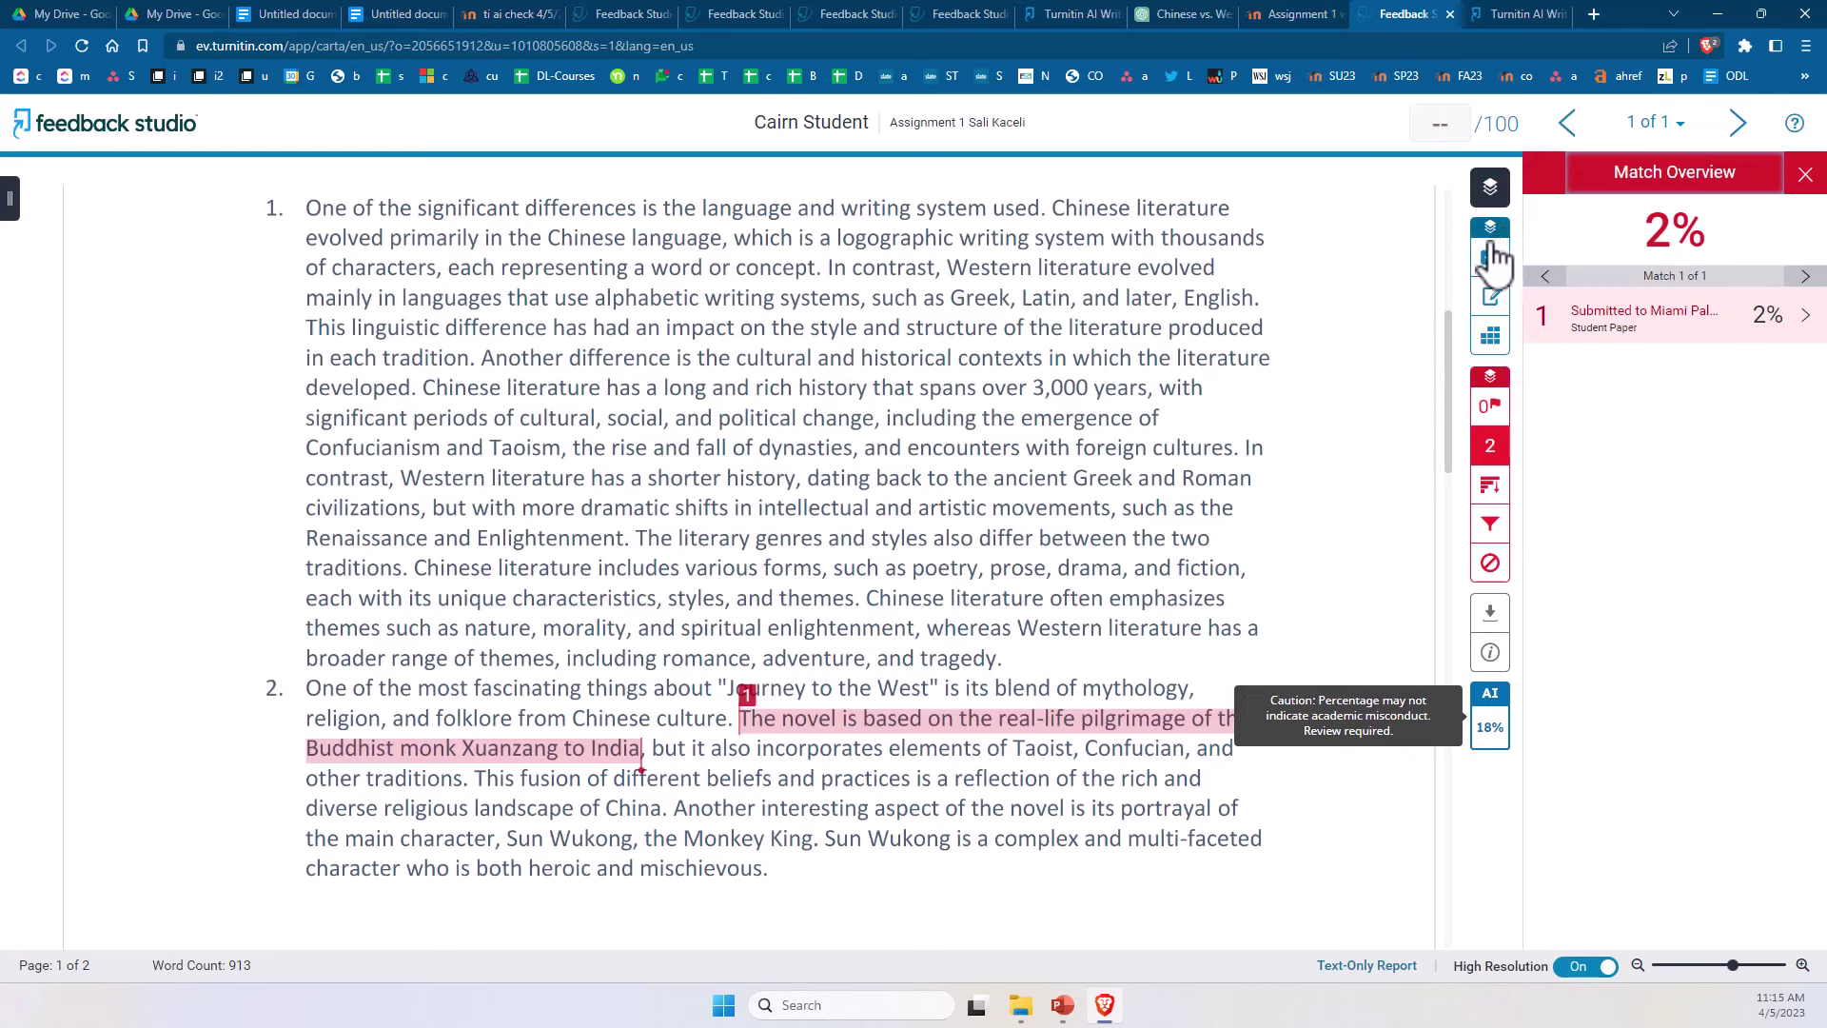
left_click(978, 314)
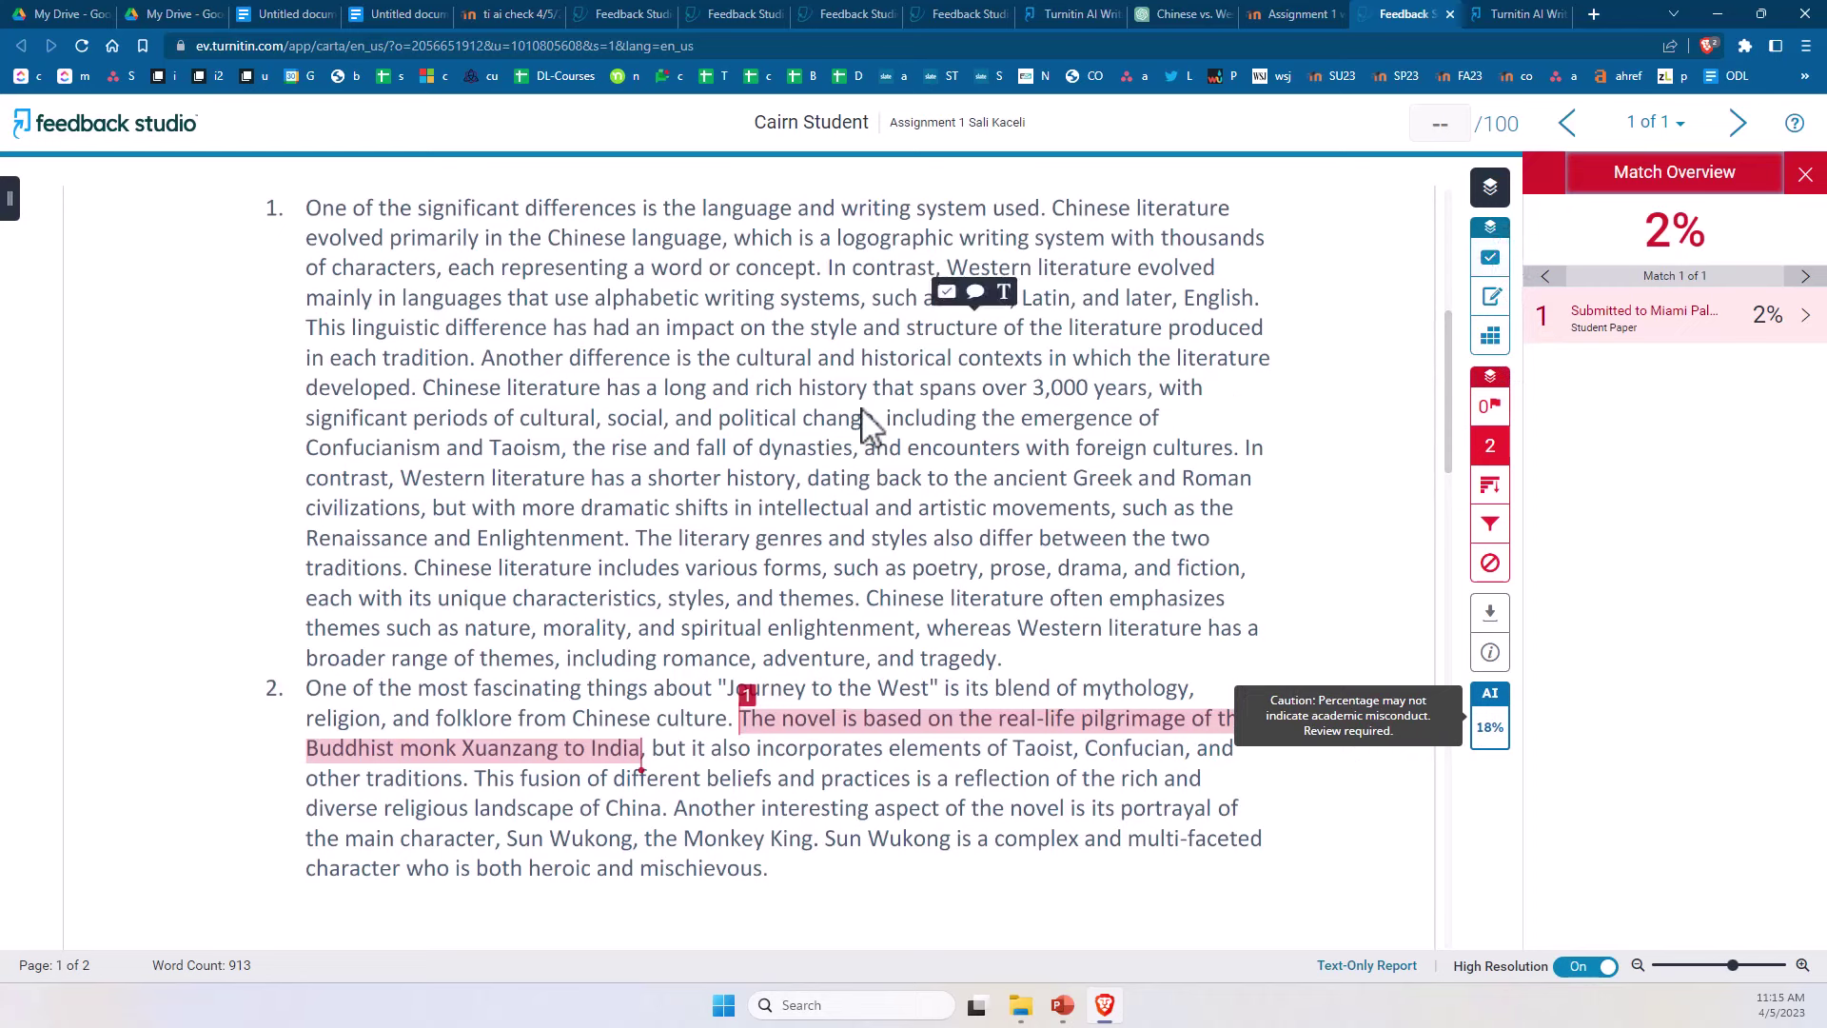
left_click(1153, 436)
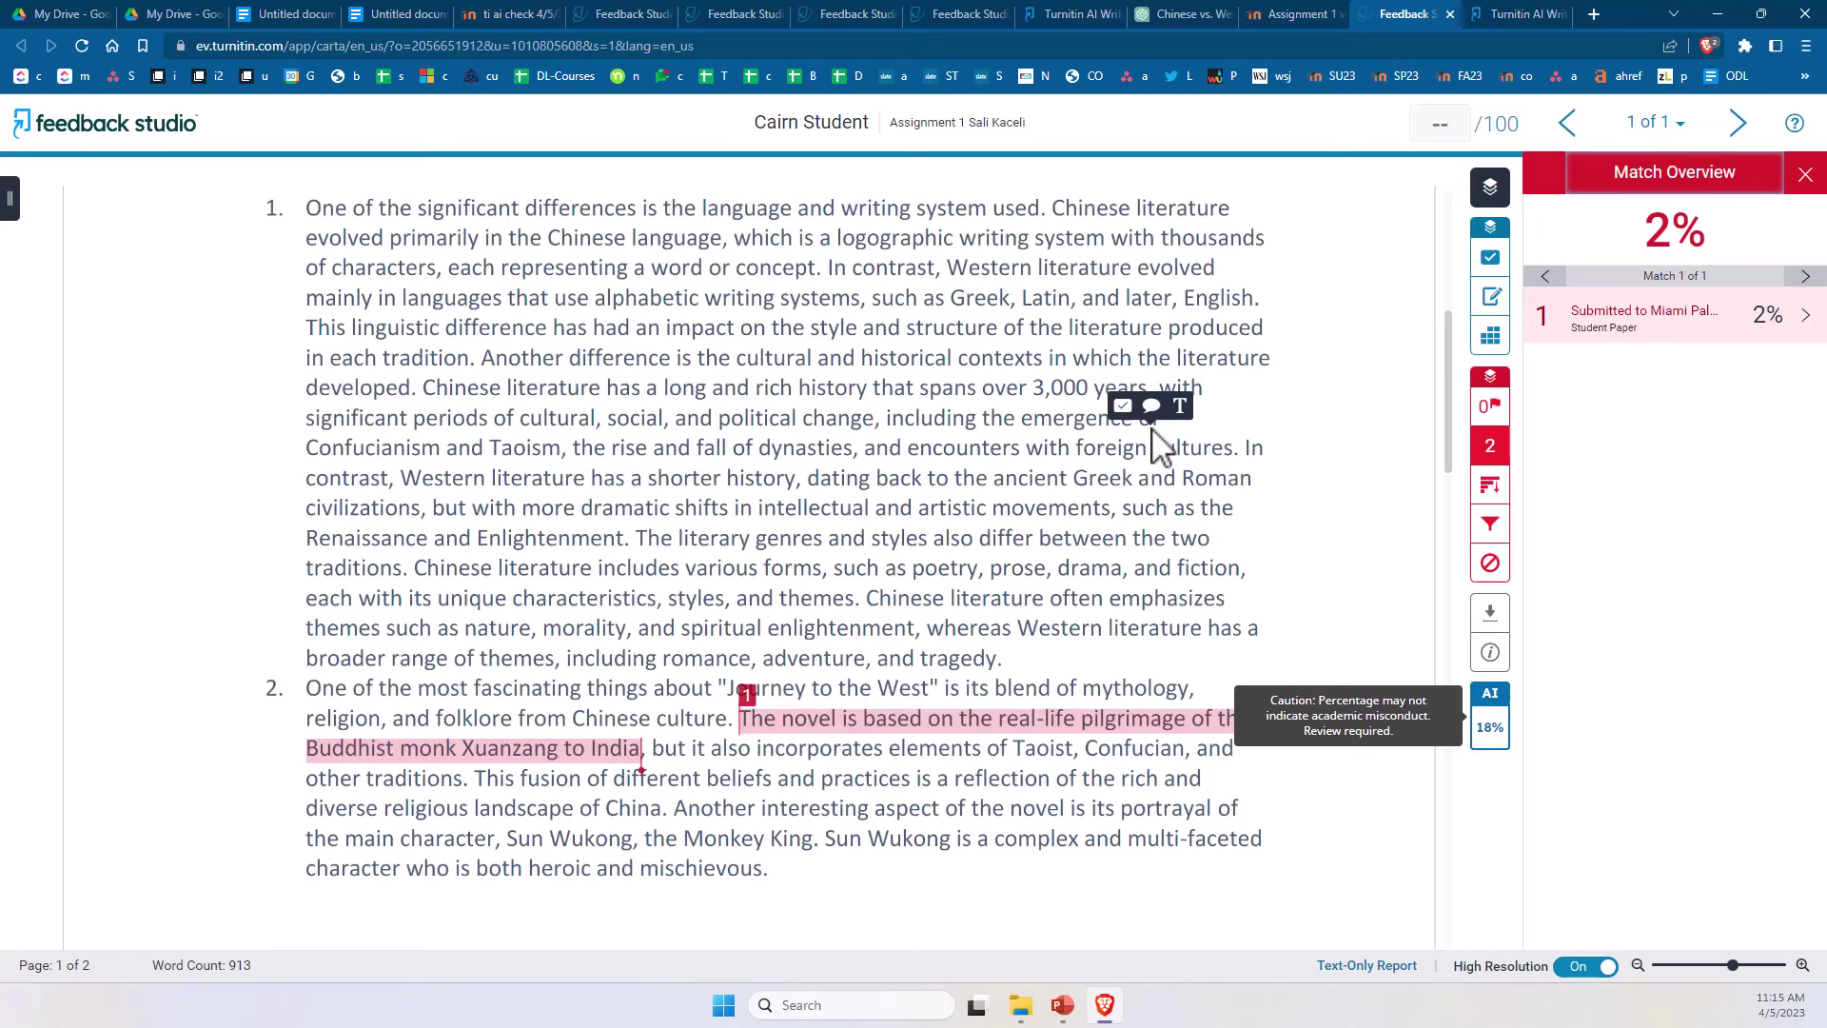
left_click(1280, 360)
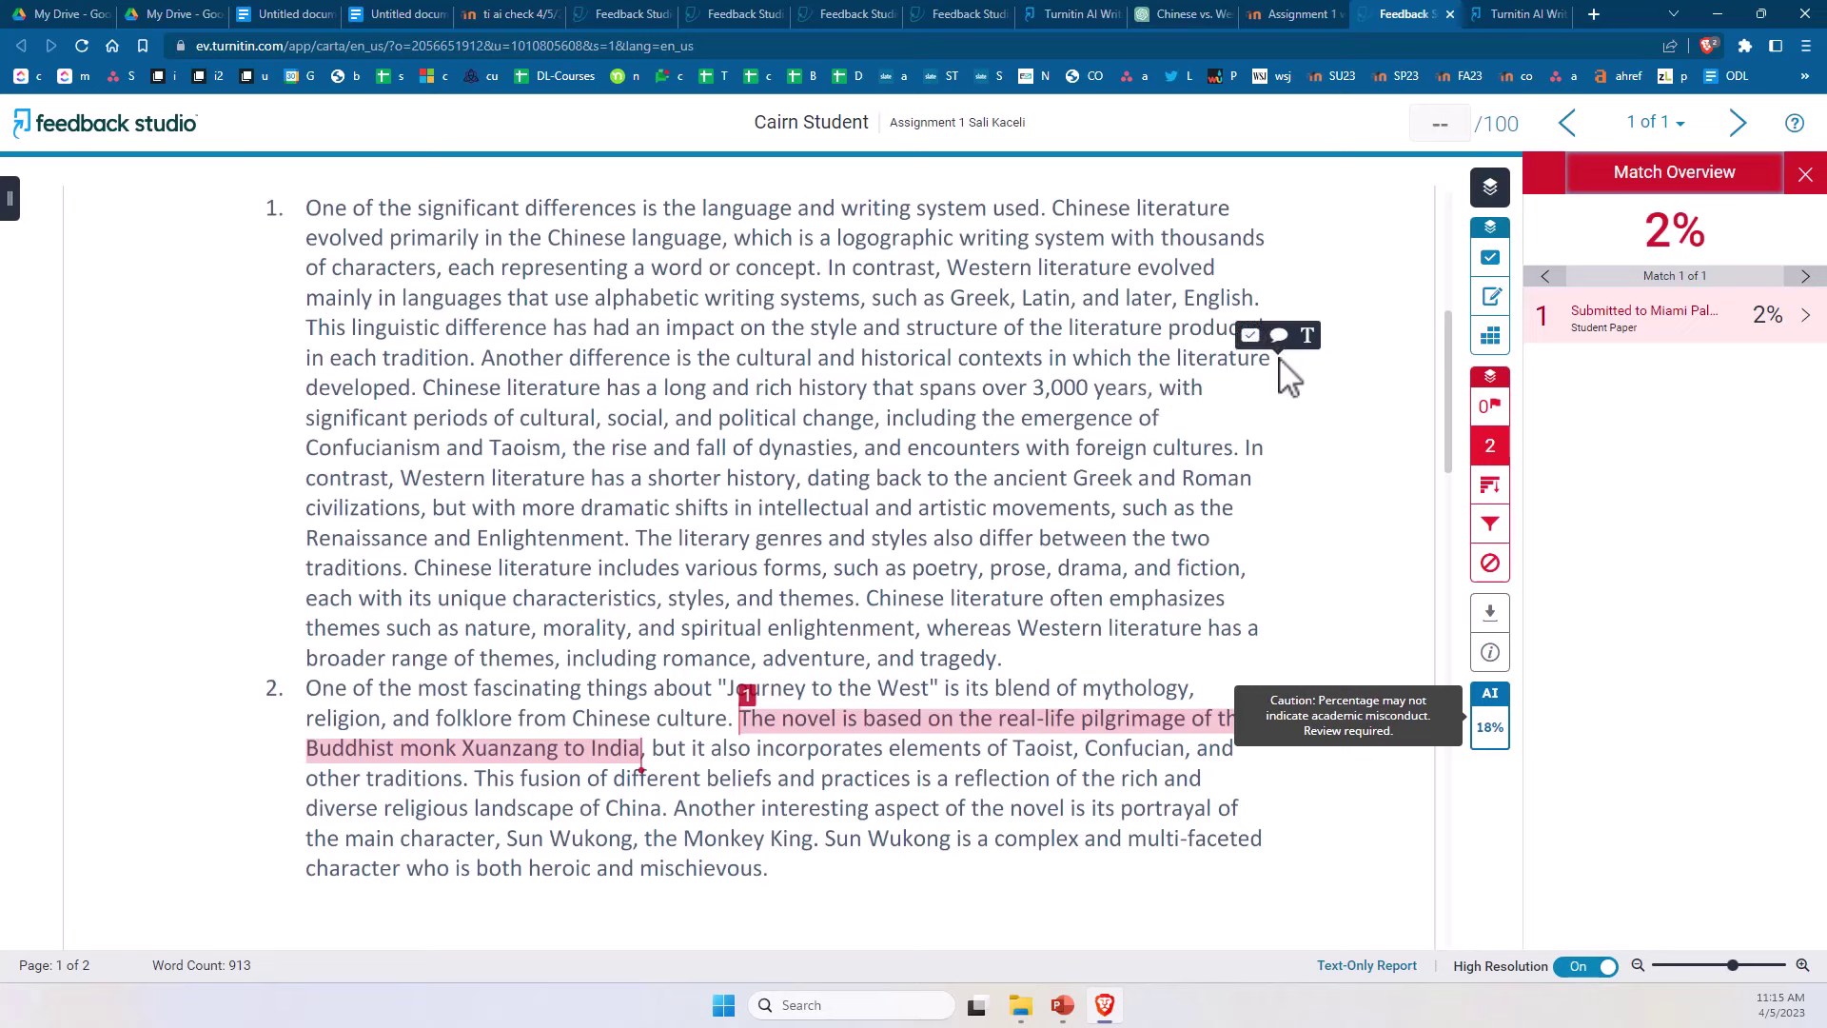
Step: Browse the available QuickMark sets, then open the Feedback Summary panel
left_click(1491, 259)
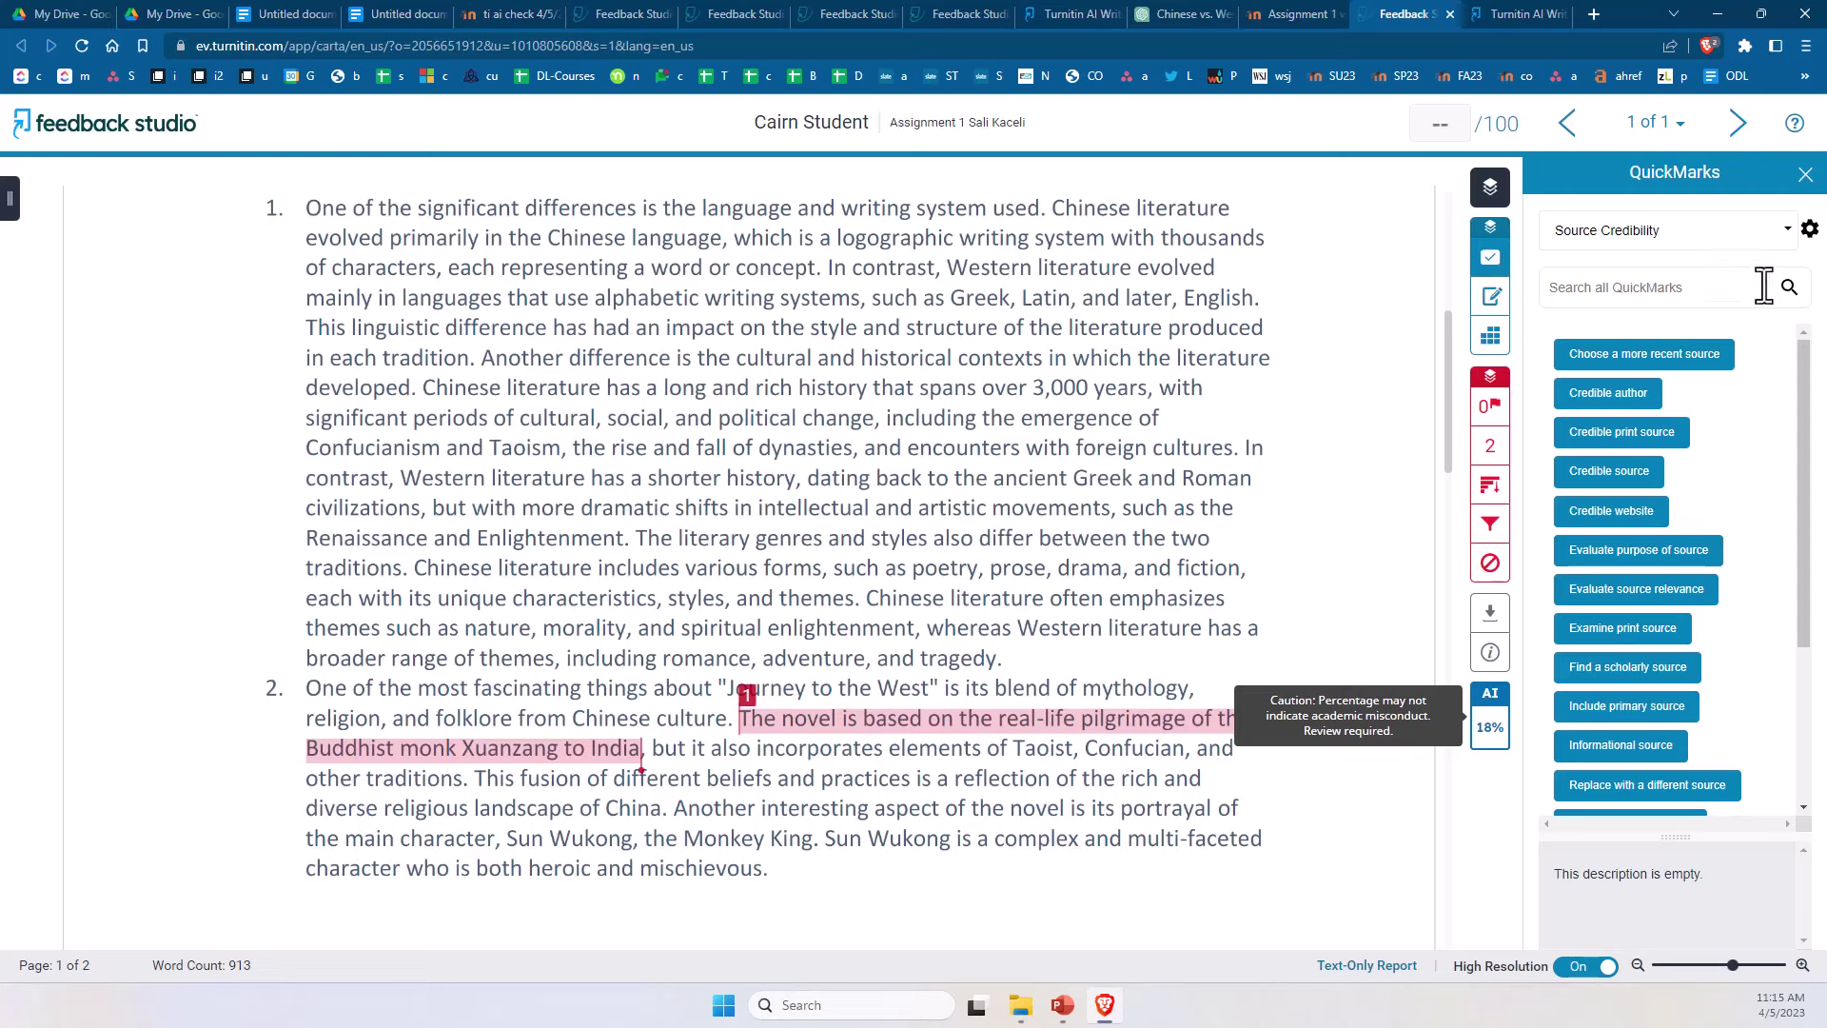
left_click(1751, 237)
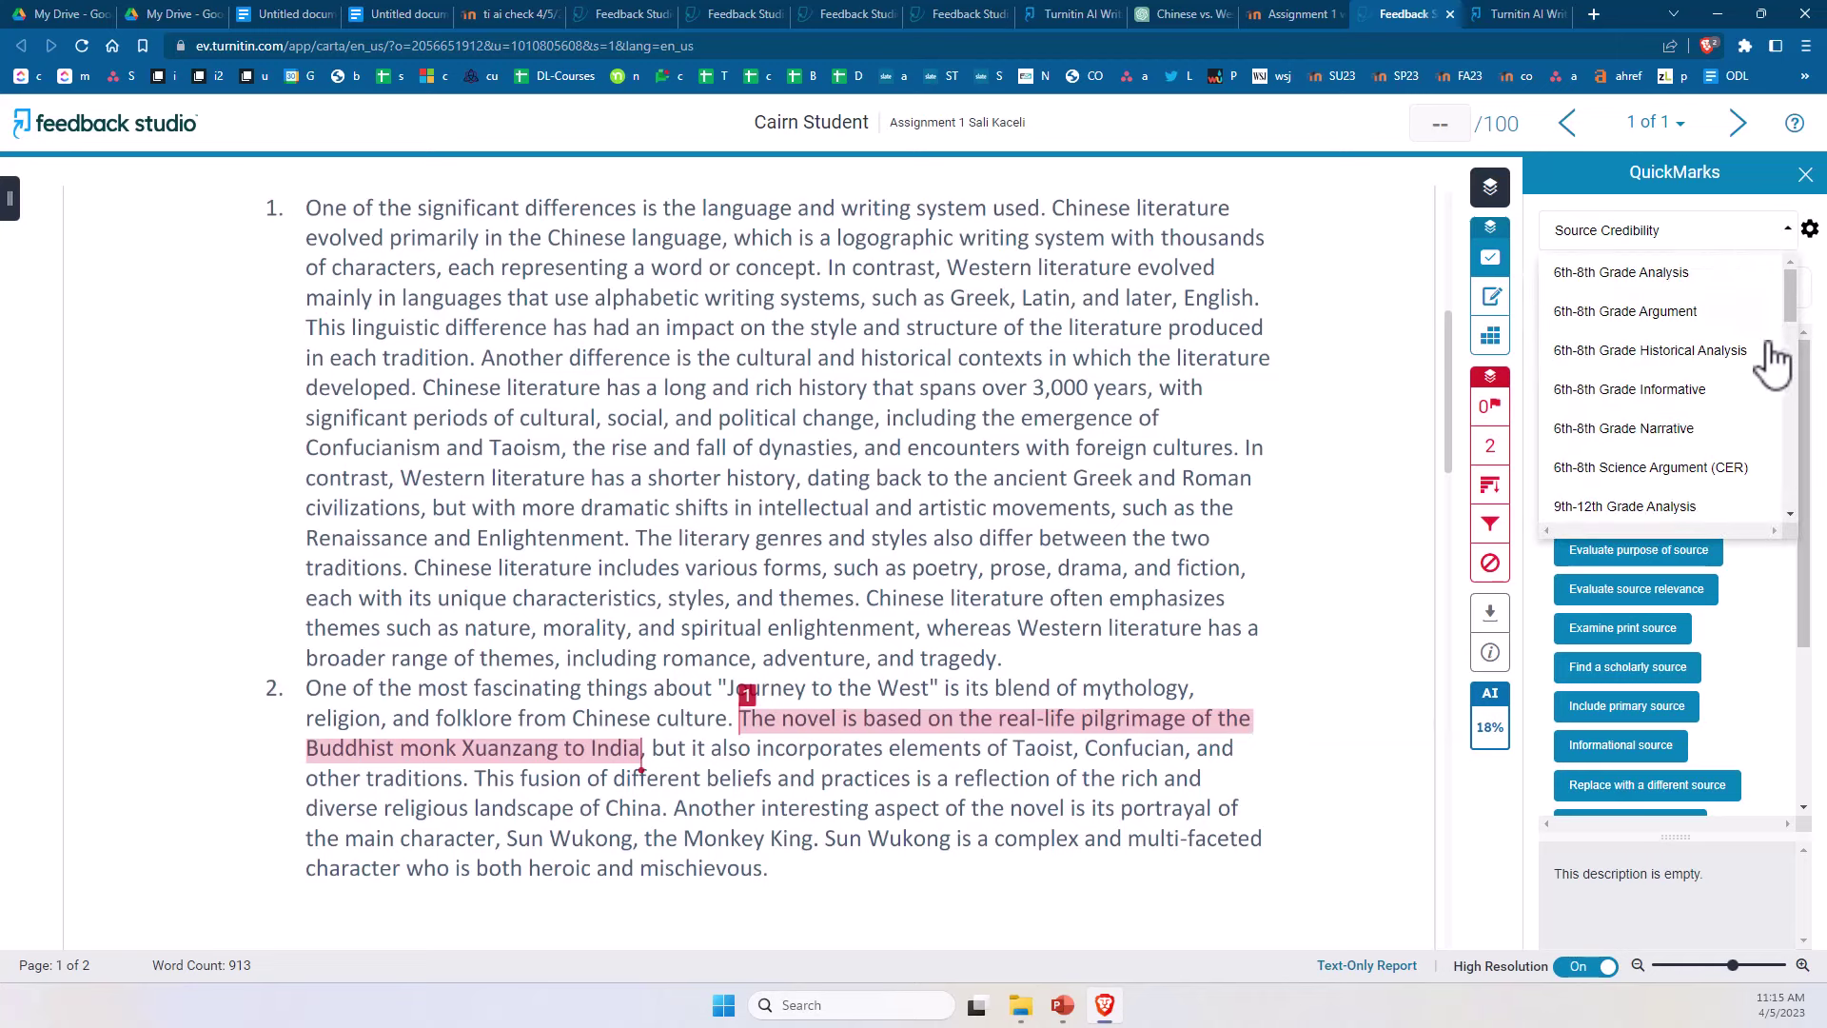
left_click_drag(1791, 324, 1791, 471)
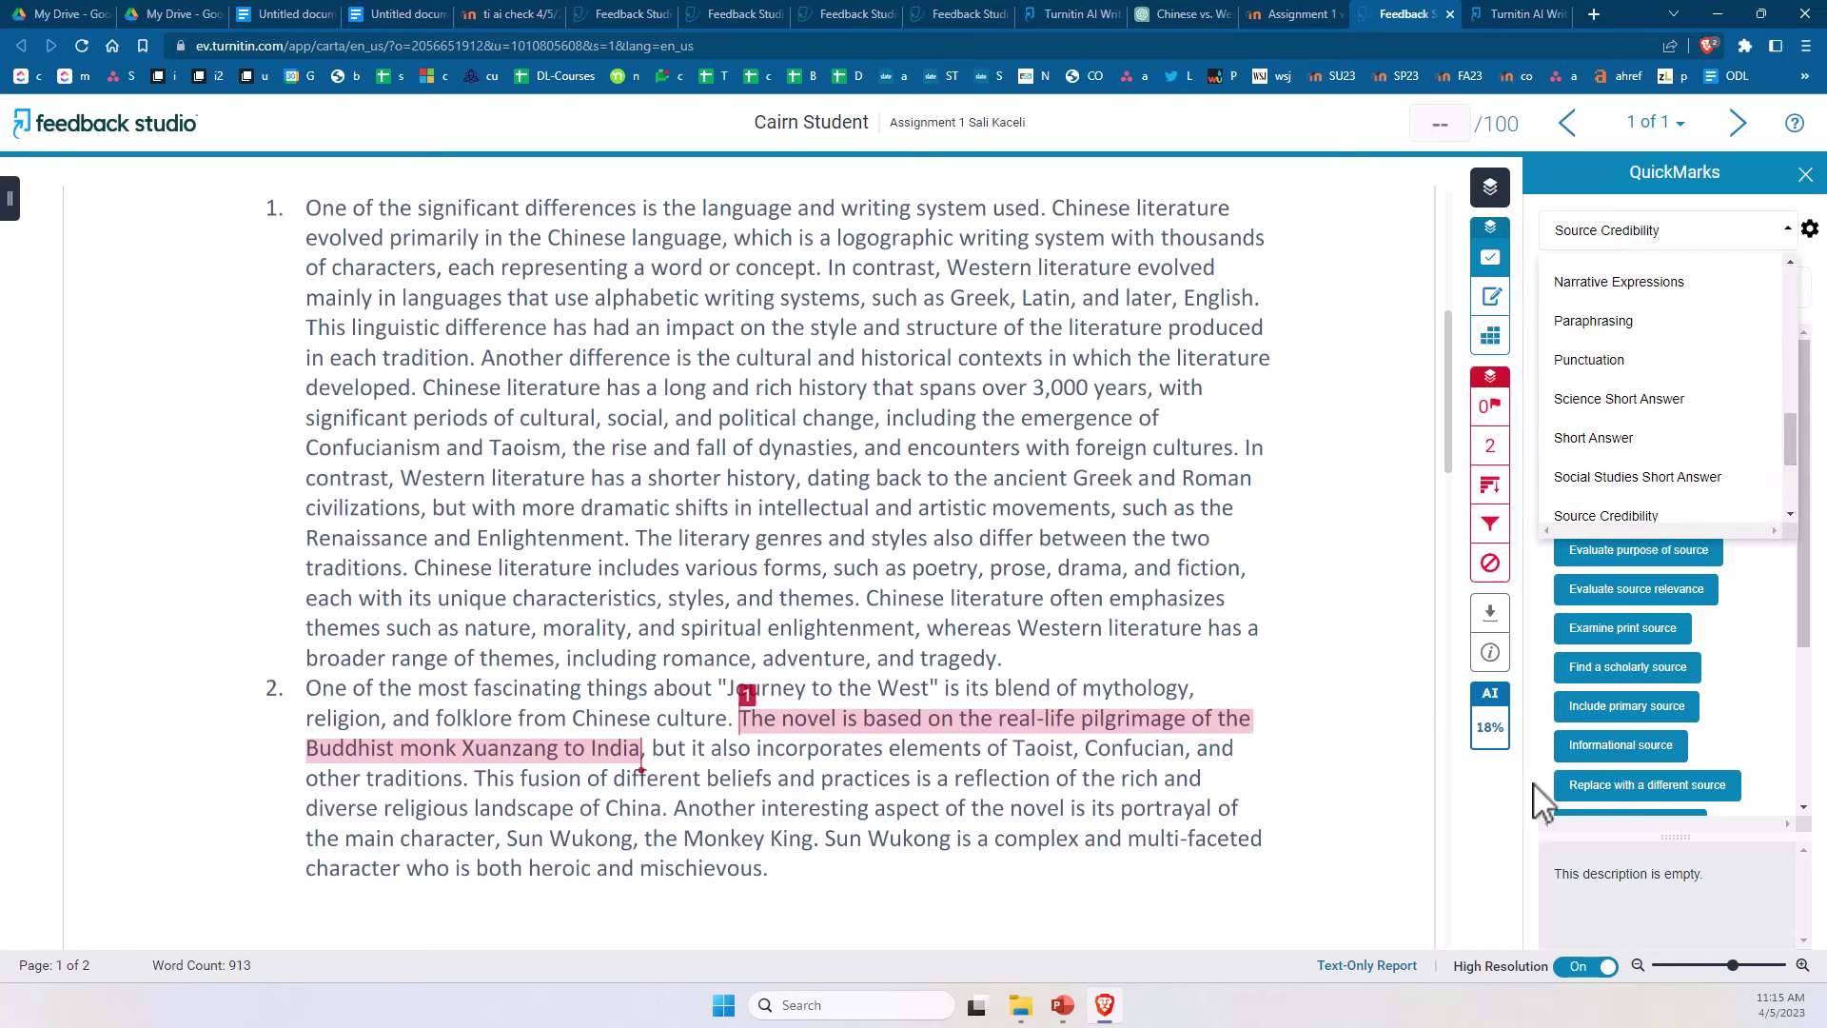
left_click(1541, 804)
left_click(1493, 300)
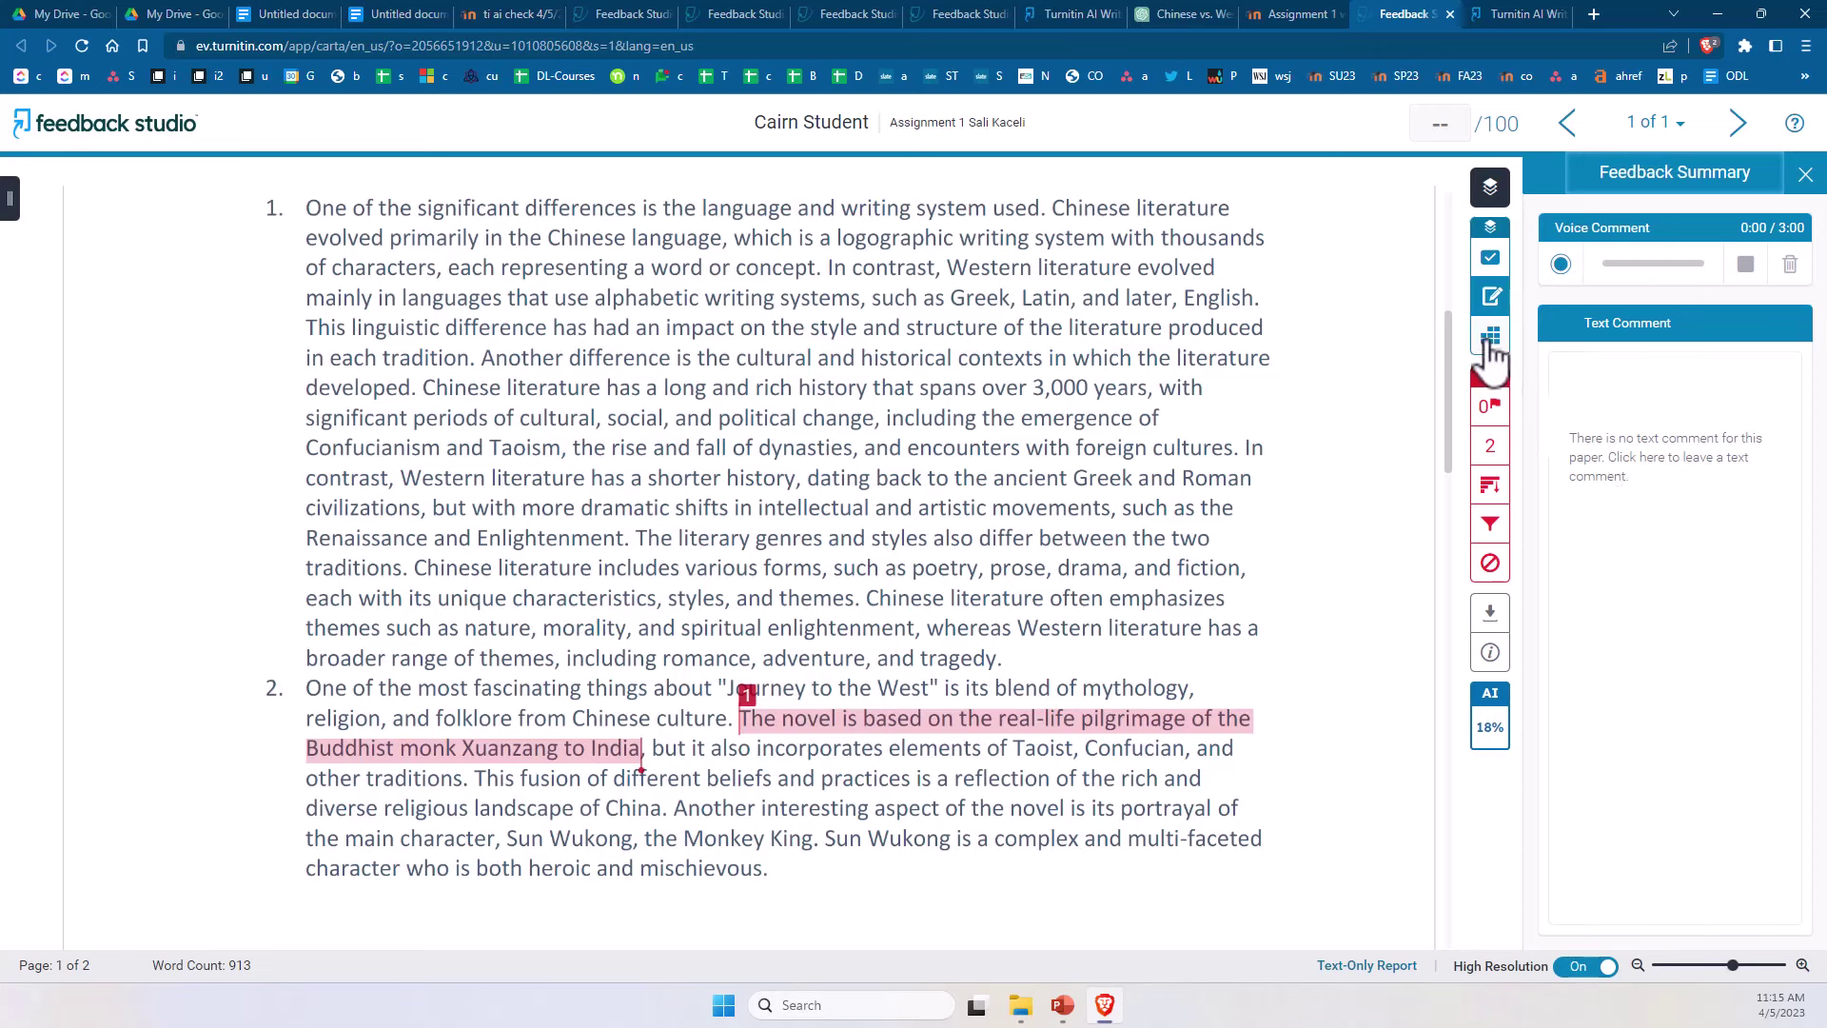
Step: Preview the Annotated Bibliography rubric in the rubric manager, then close it unattached
left_click(1490, 341)
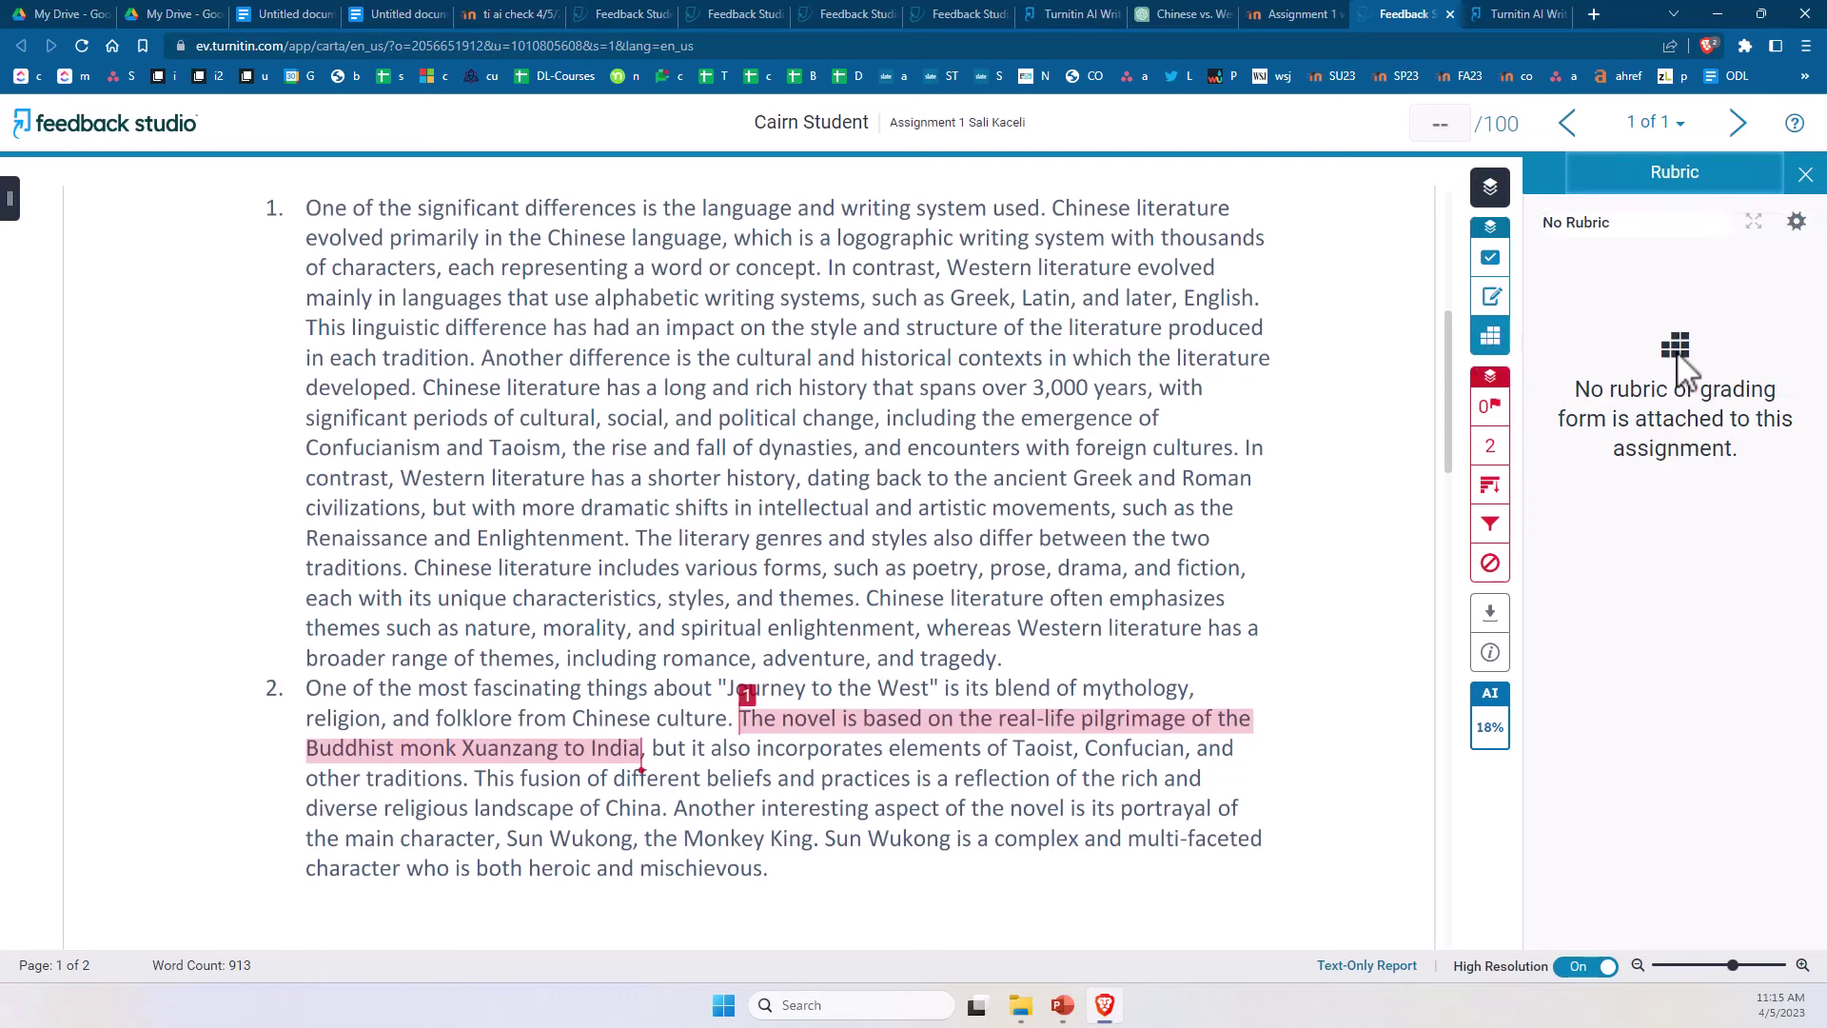
left_click(1794, 225)
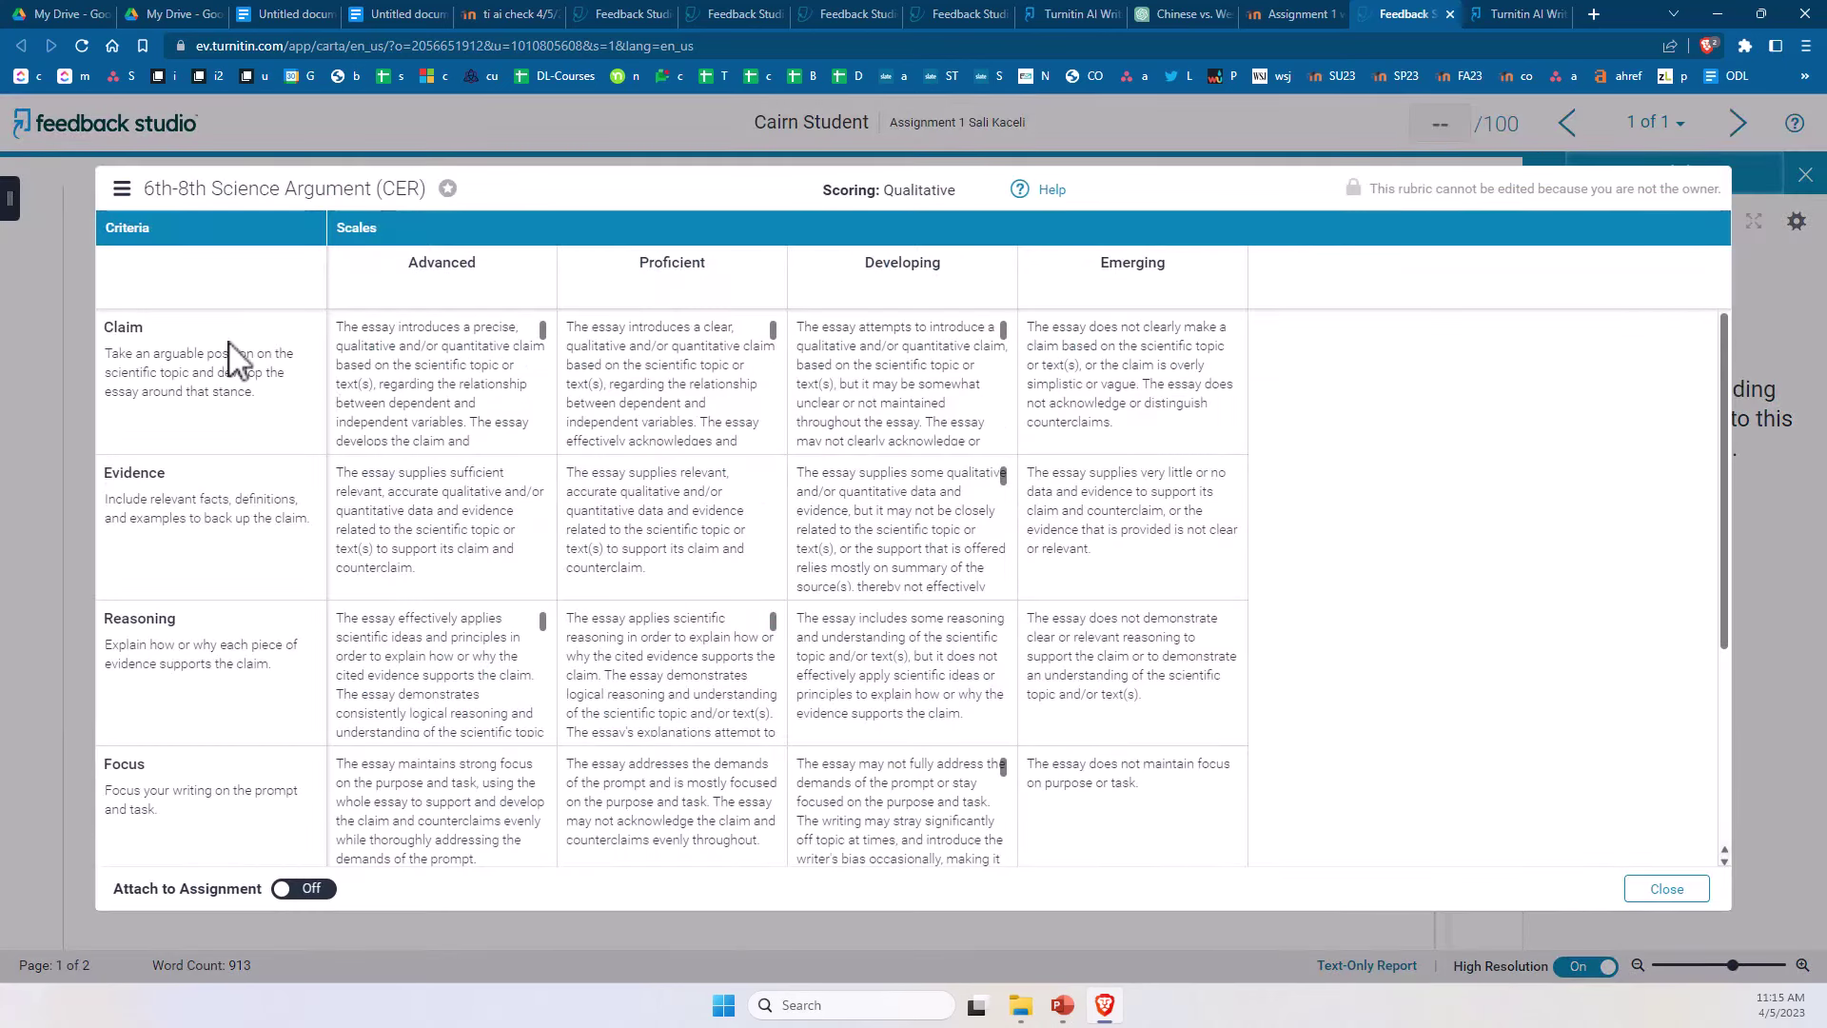
left_click(120, 187)
mouse_move(244, 426)
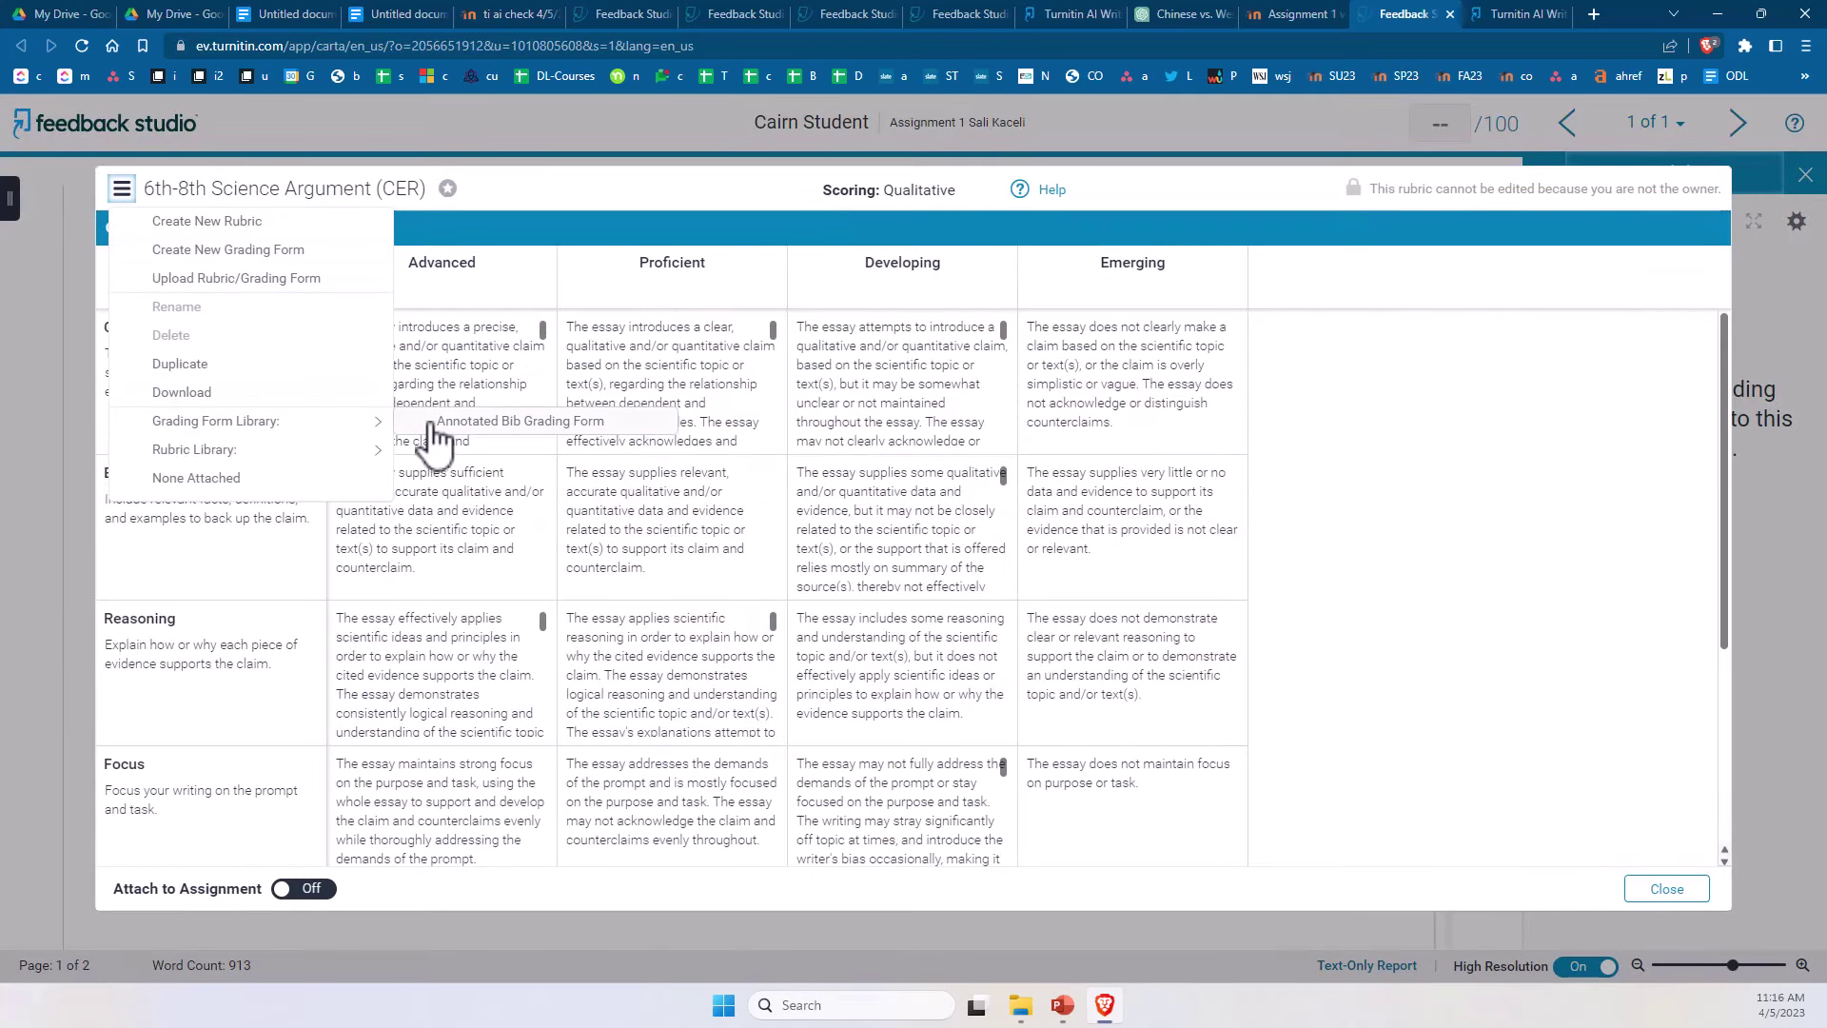
mouse_move(381, 449)
left_click(585, 526)
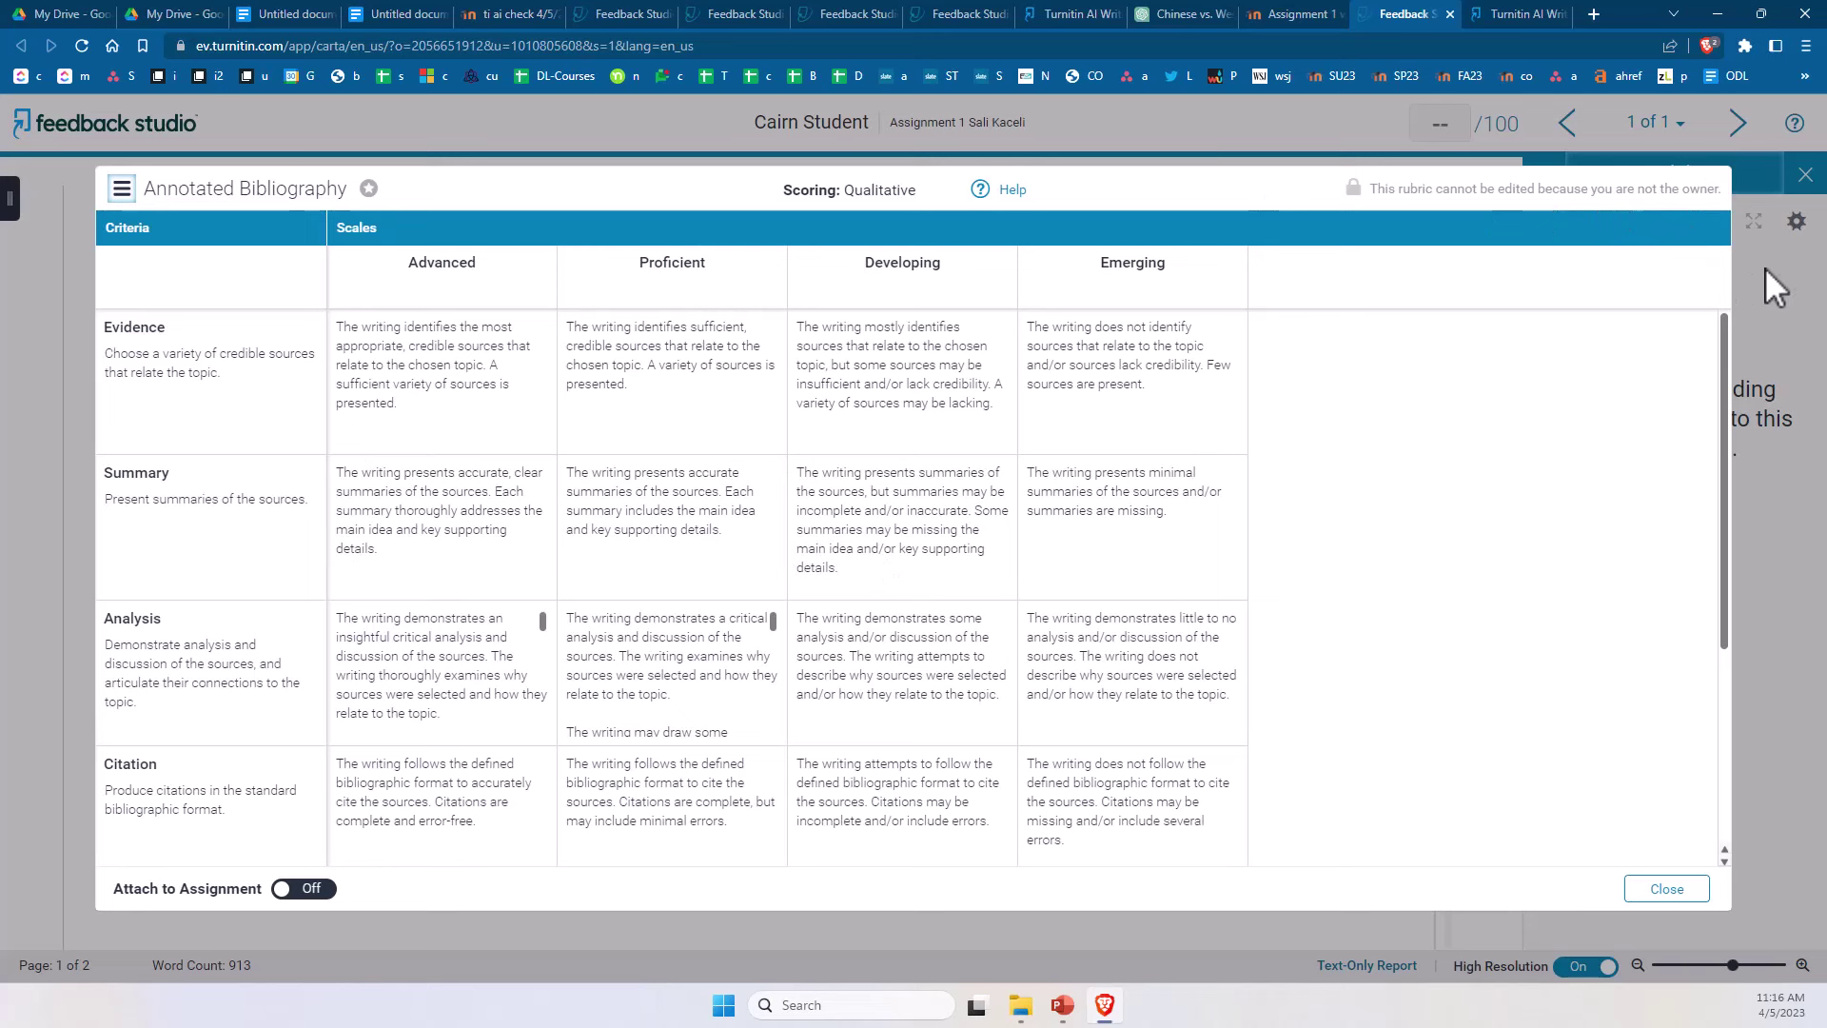
left_click(1667, 890)
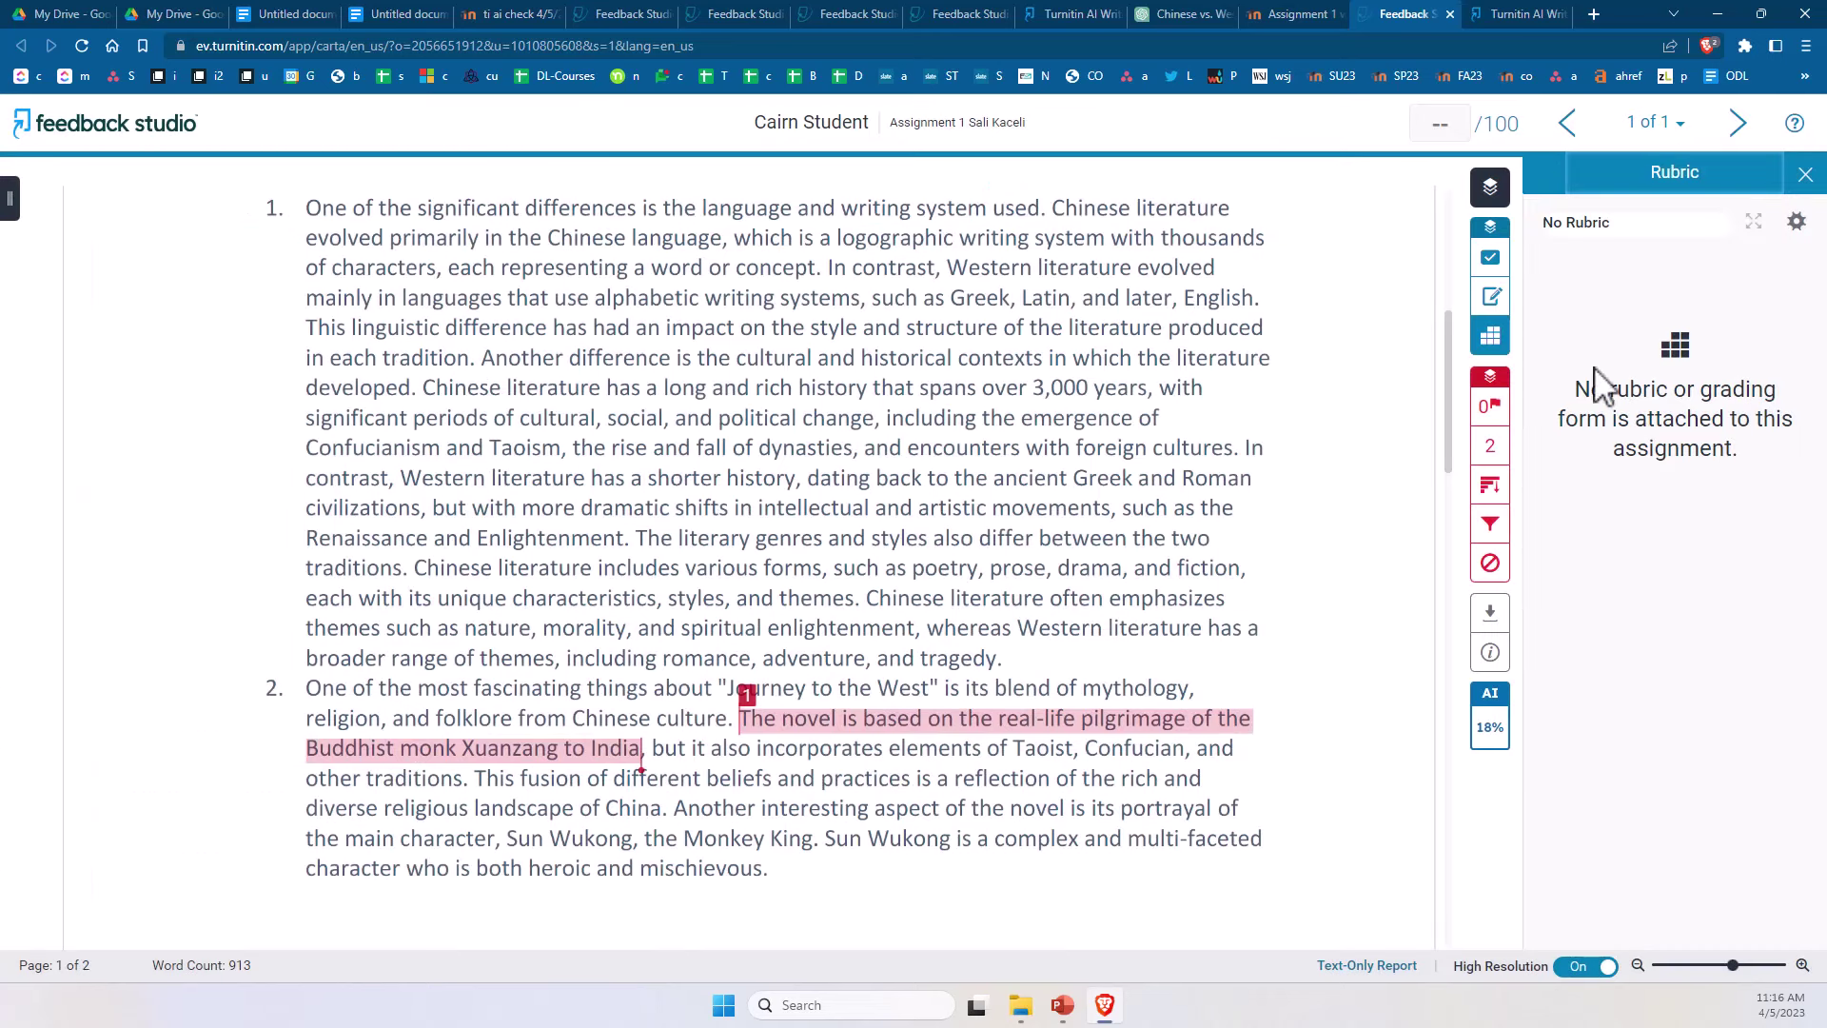
Step: Enter a grade of 62 out of 100 for the paper
left_click(1441, 124)
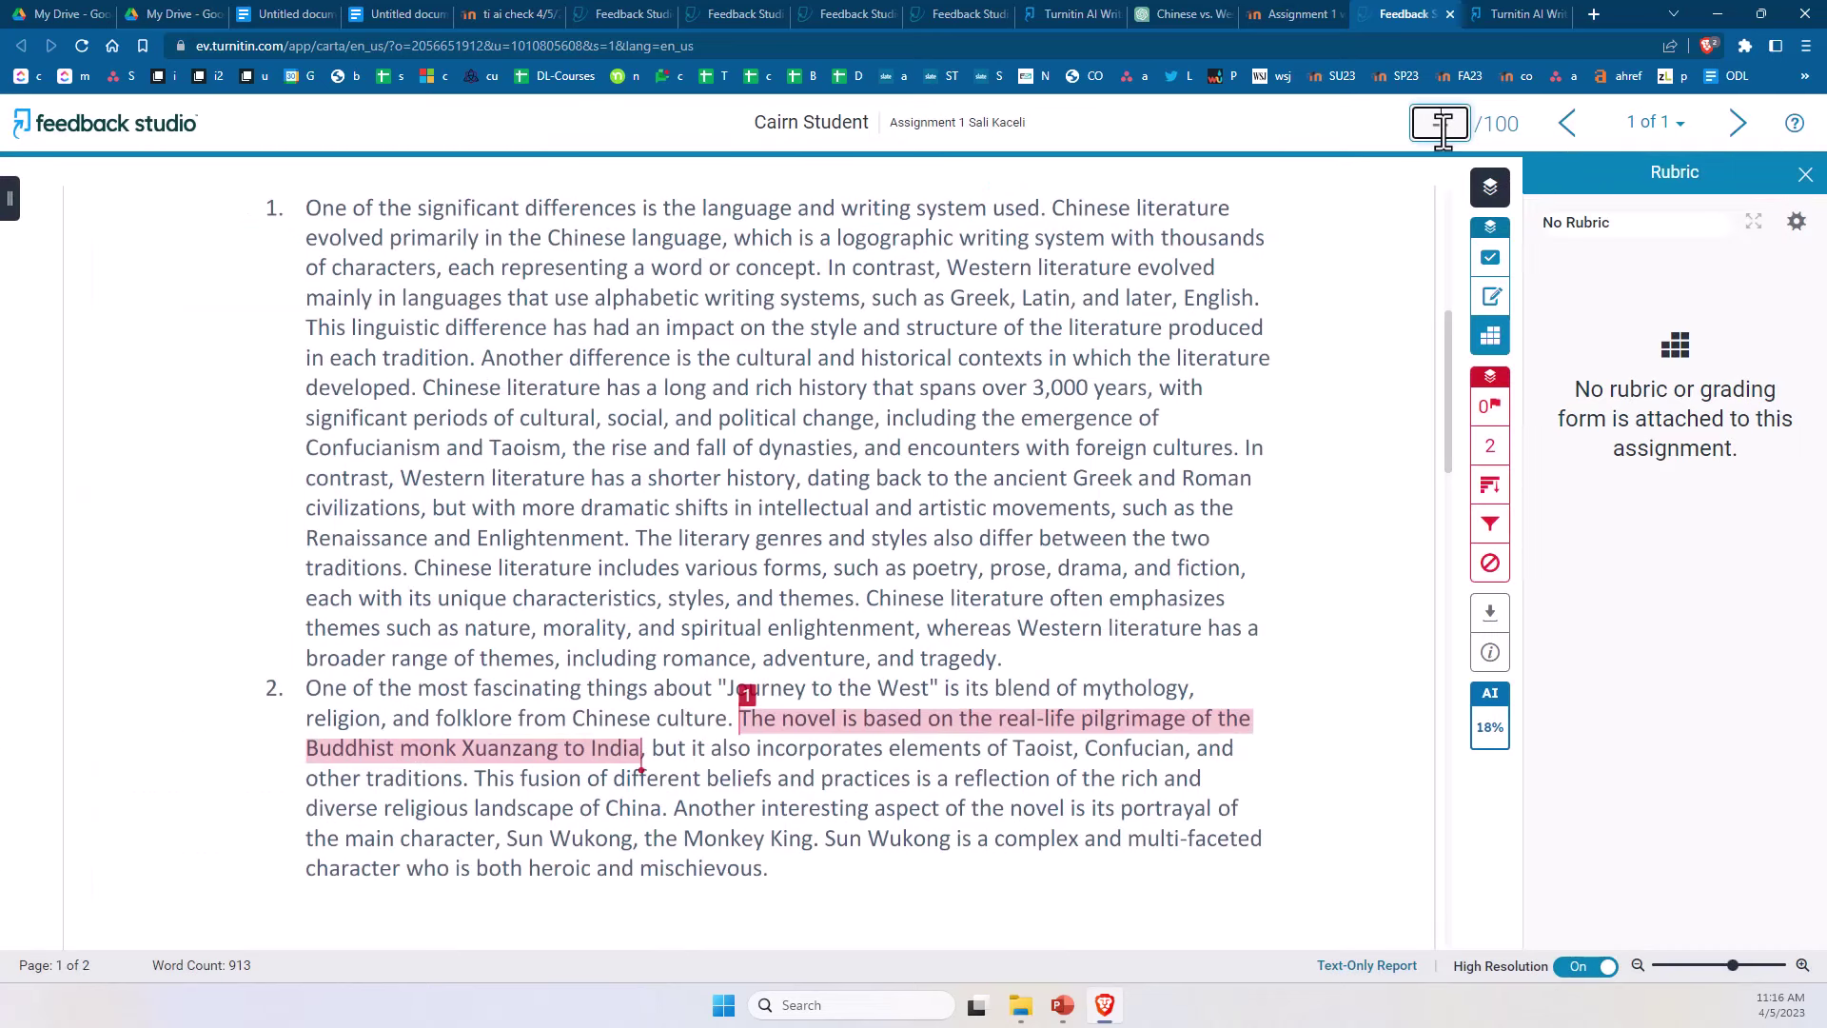
type("62")
left_click(1300, 145)
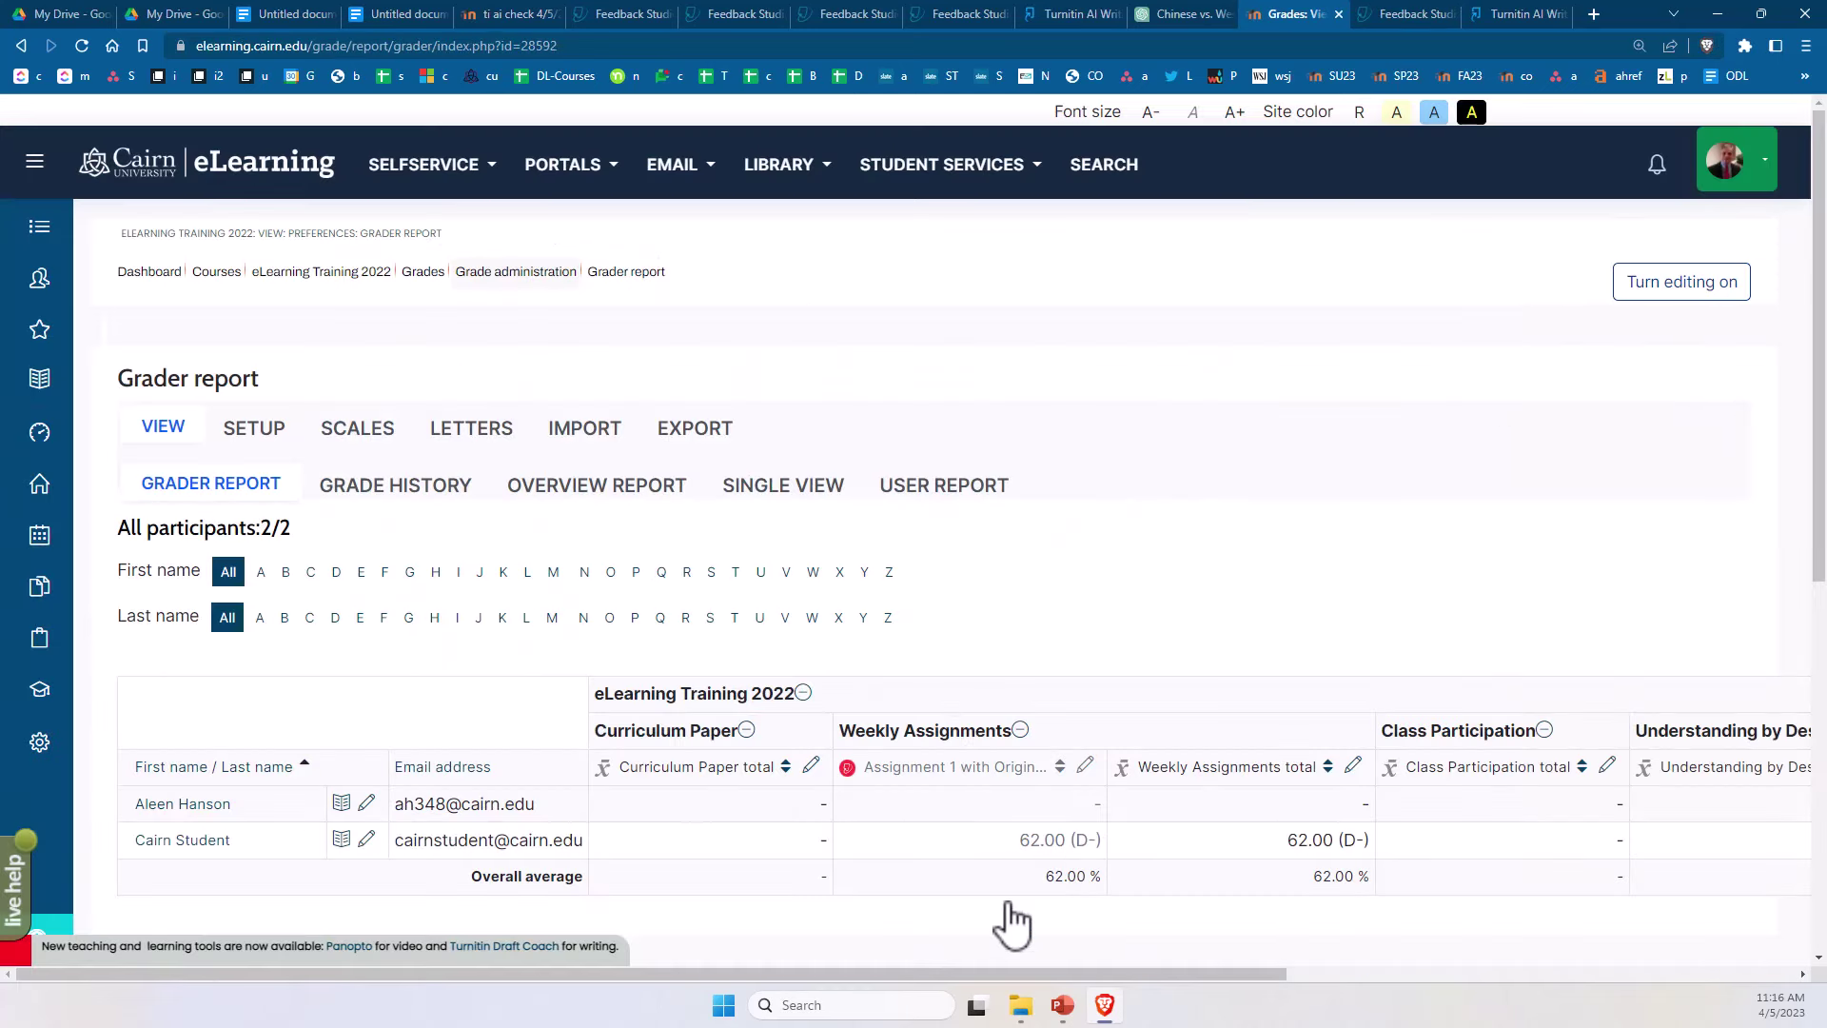
Step: Return from the grader report showing 62.00 (D-) to the eLearning Training 2022 course page
left_click(360, 285)
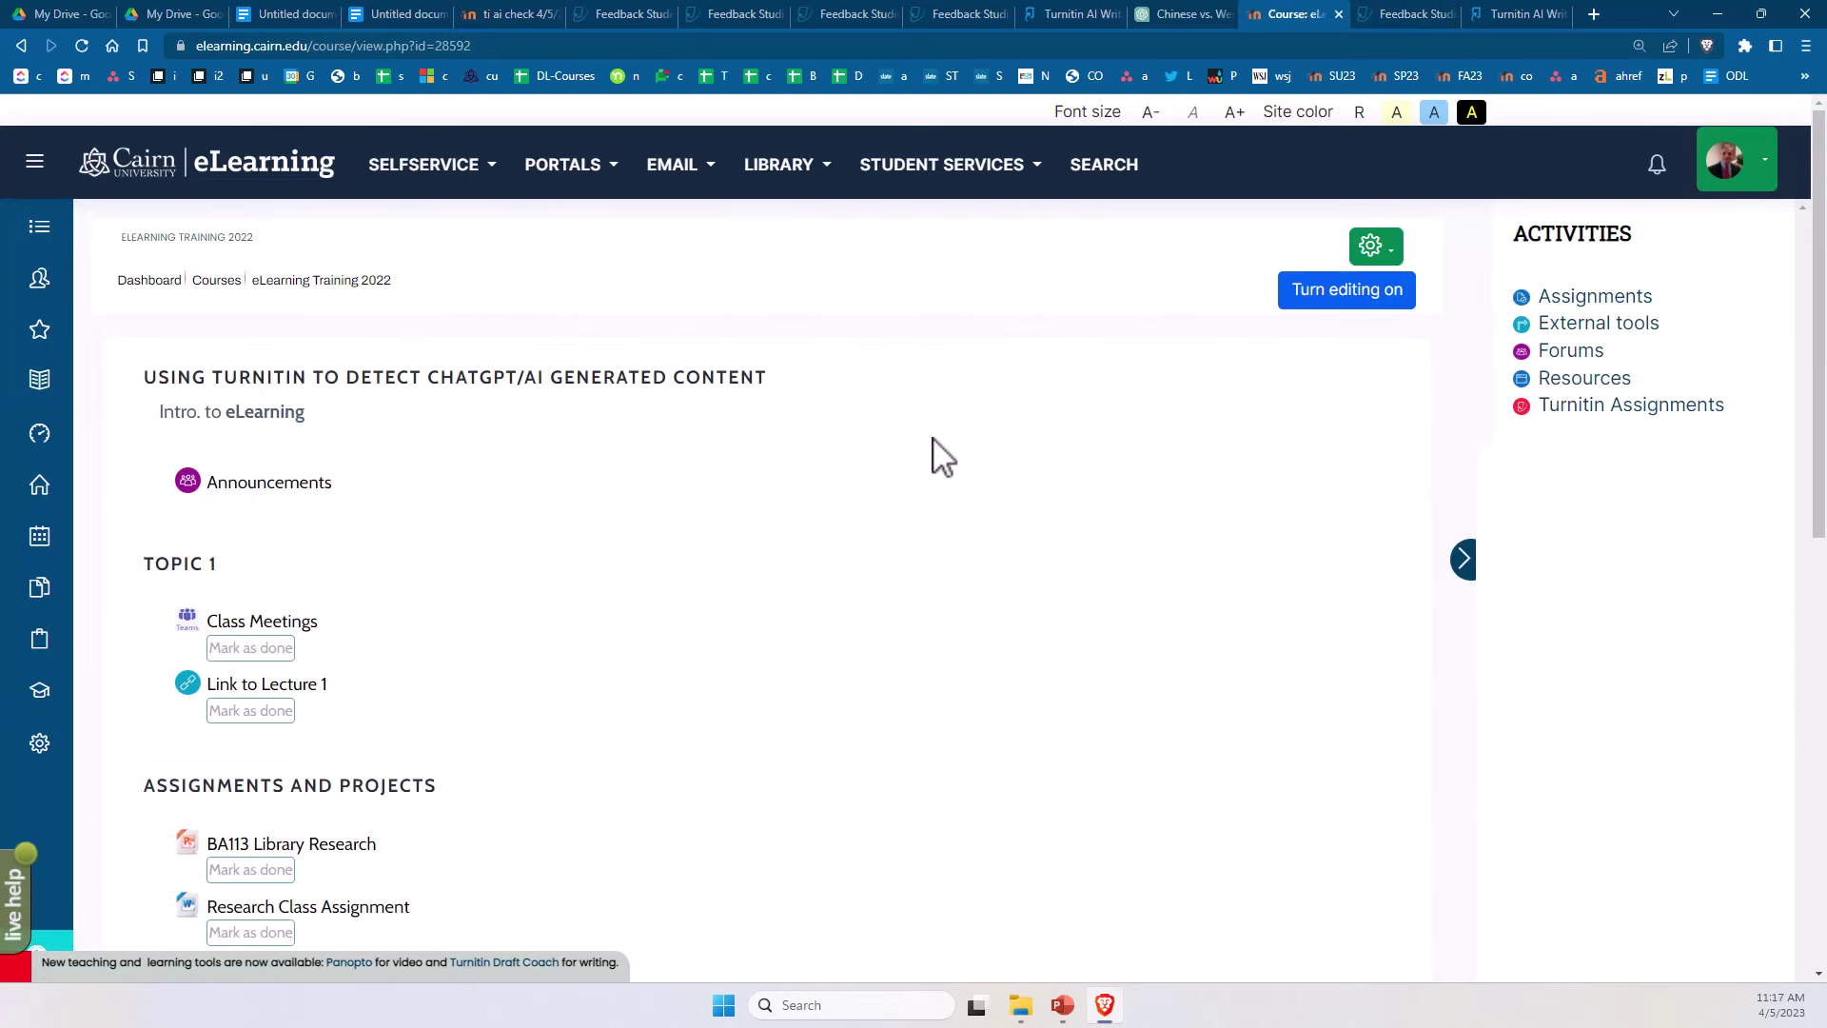